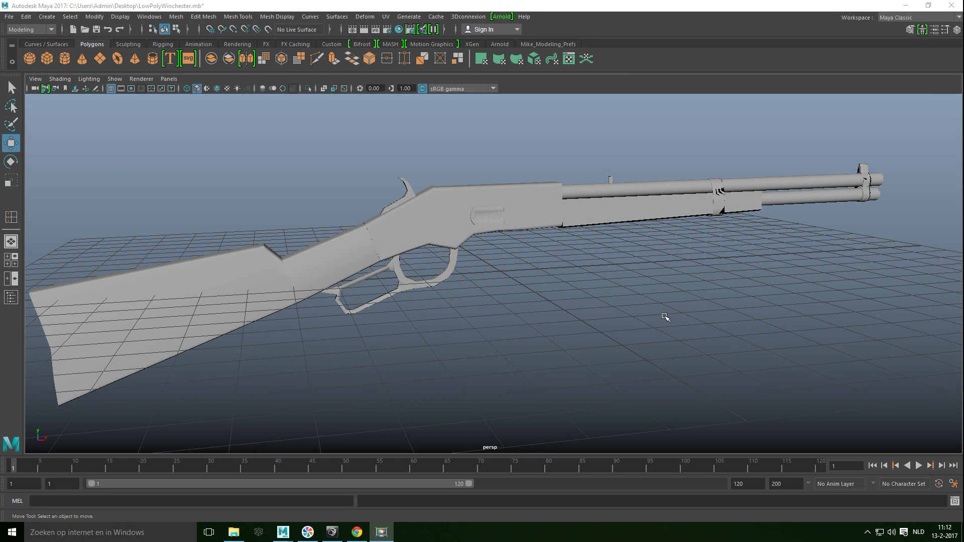
- Separate the single rifle mesh into individual parts with Mesh > Separate
scroll(665, 319, down, 5)
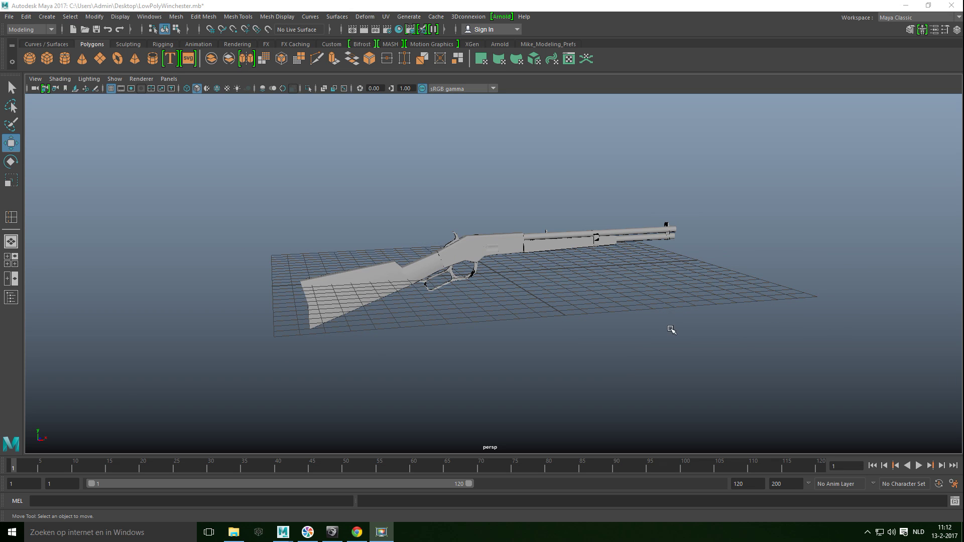
mouse_move(654, 329)
alt+mouse_down()
mouse_move(754, 326)
mouse_move(661, 333)
alt+mouse_up()
click(385, 289)
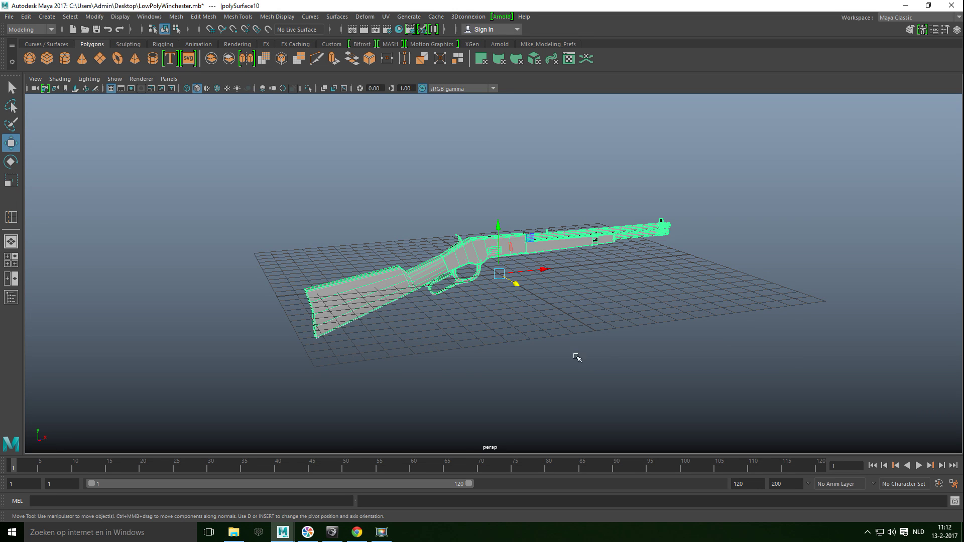
alt+middle_drag(604, 355, 577, 362)
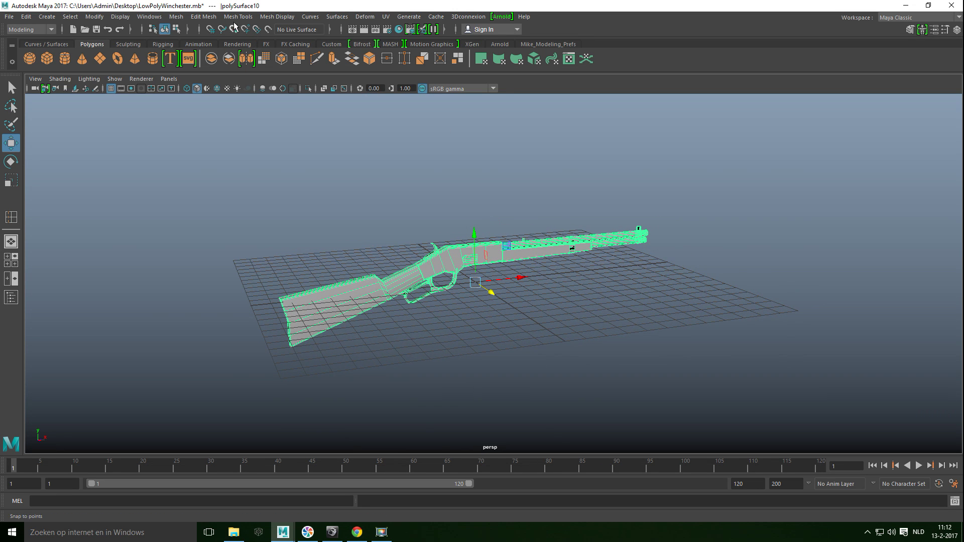
click(176, 17)
click(221, 68)
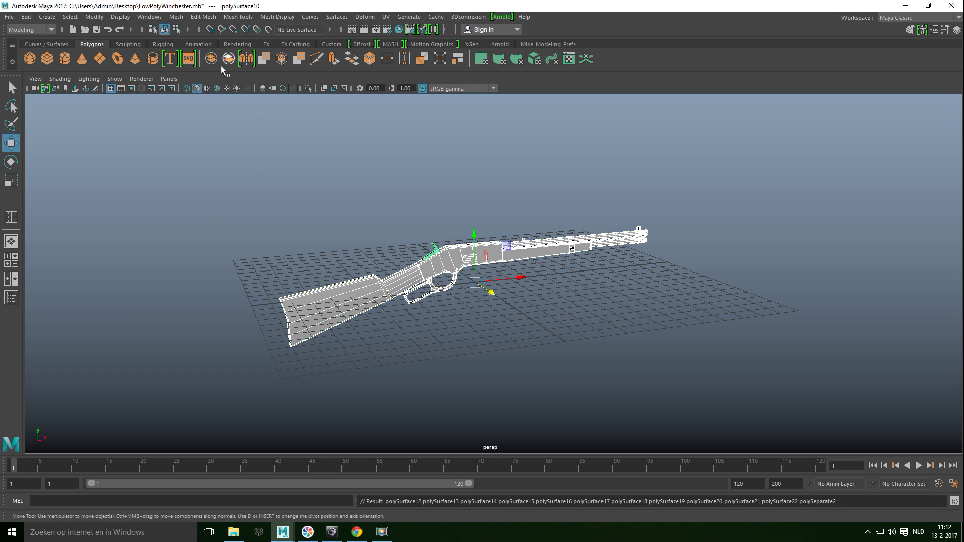
- Check the separated stock, receiver and barrel tube pieces, then create a polygon cube
scroll(488, 318, up, 3)
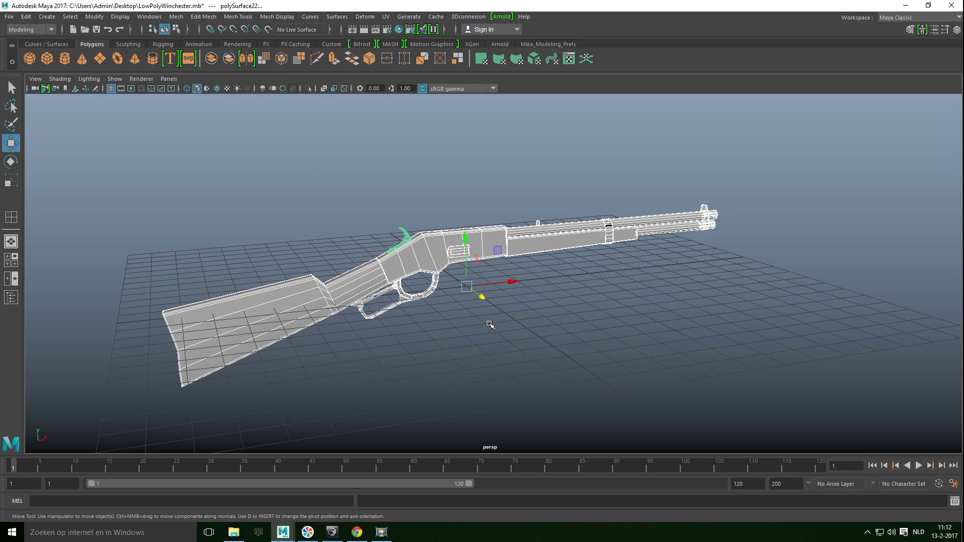
click(290, 304)
click(416, 262)
click(554, 241)
click(669, 223)
click(676, 231)
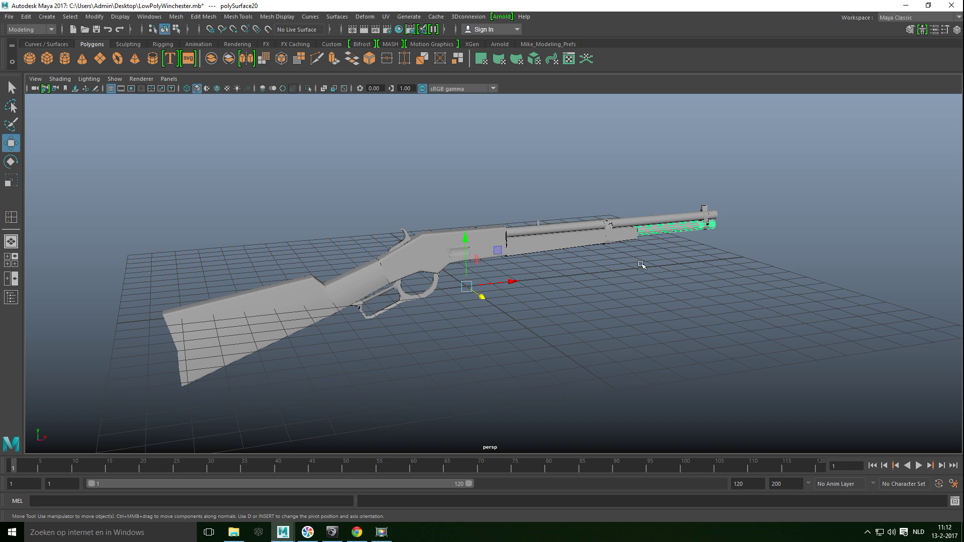
scroll(431, 356, up, 2)
alt+middle_drag(432, 370, 497, 365)
alt+drag(496, 366, 506, 362)
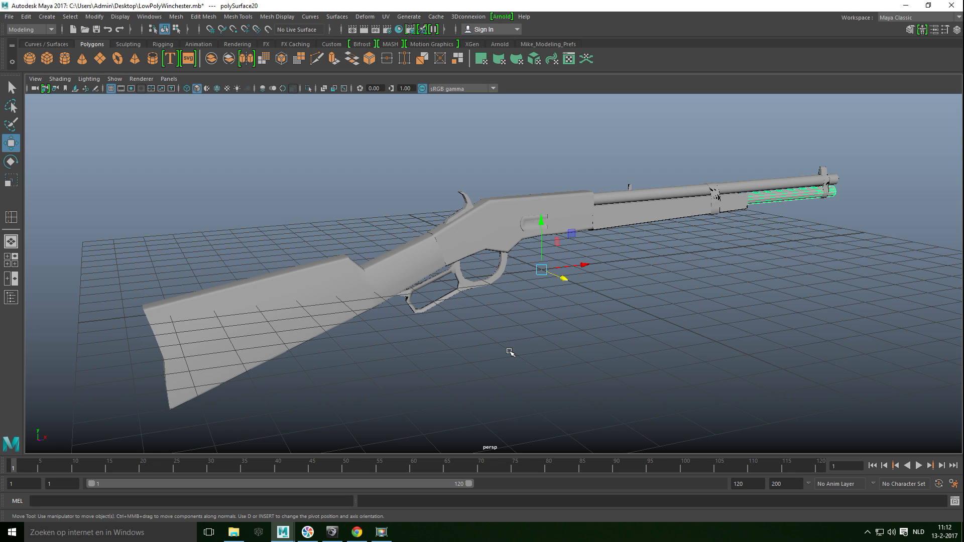
click(48, 59)
drag(572, 284, 704, 362)
key(f)
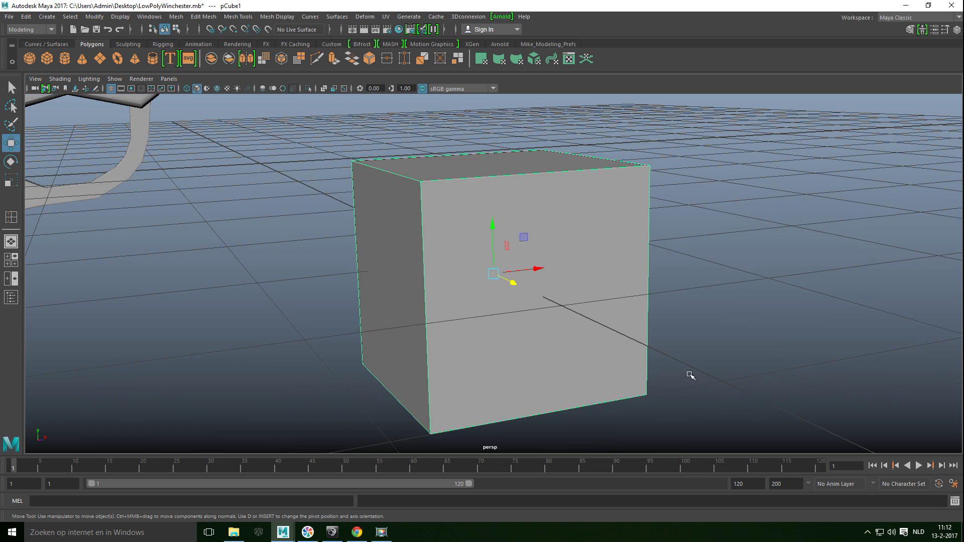
scroll(676, 330, down, 3)
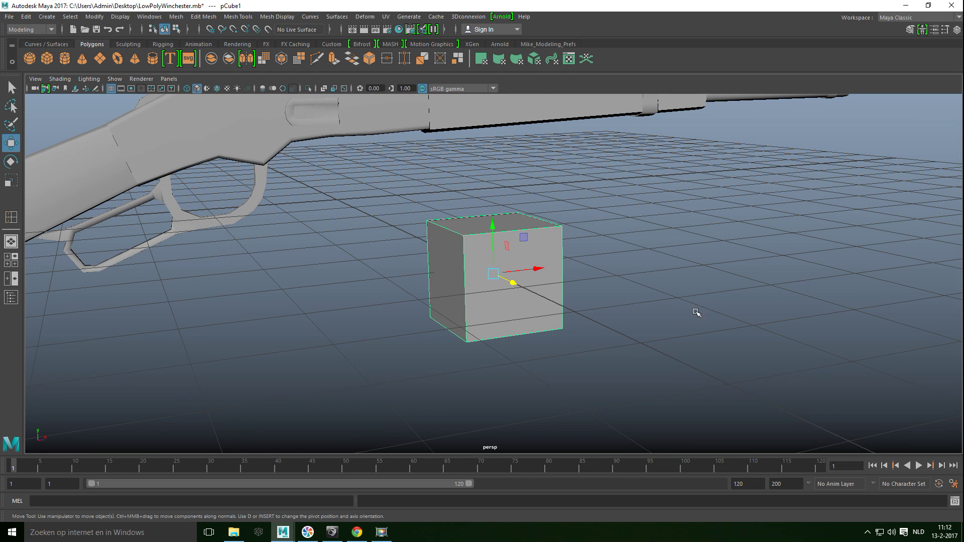
key(3)
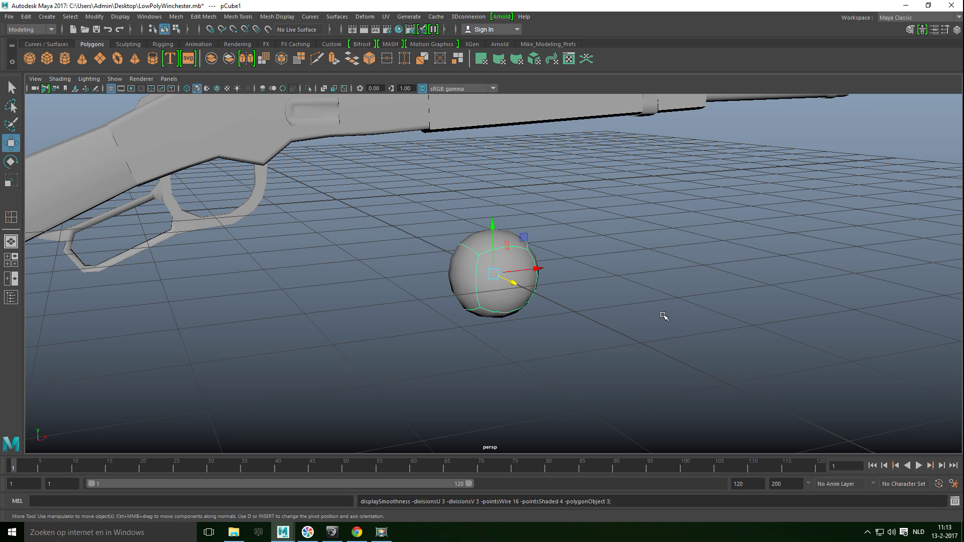
key(1)
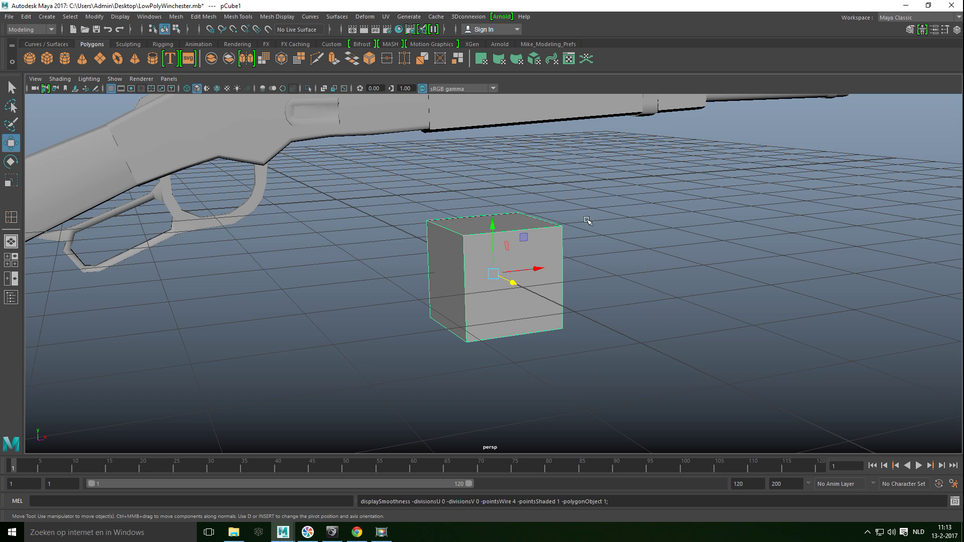
click(203, 16)
mouse_move(234, 19)
click(276, 93)
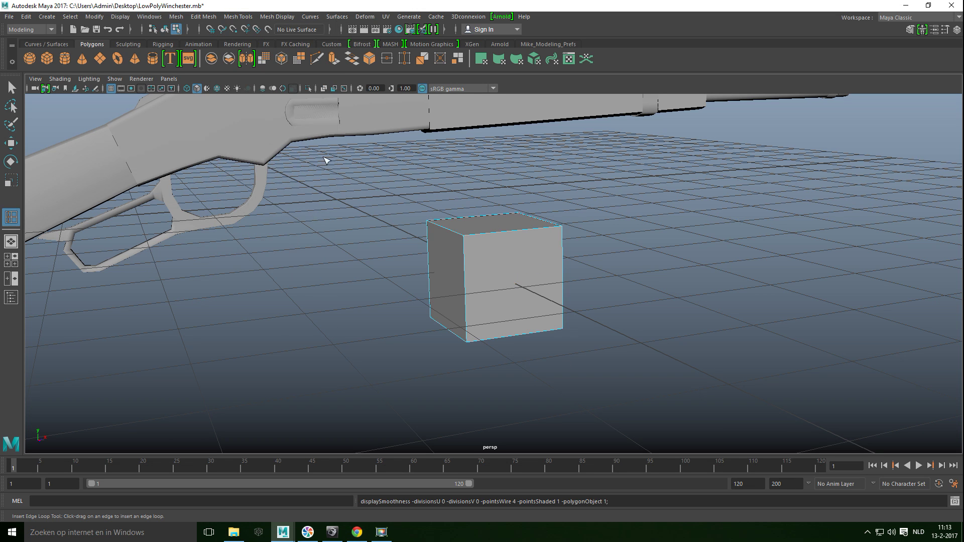
drag(477, 239, 469, 240)
key(q)
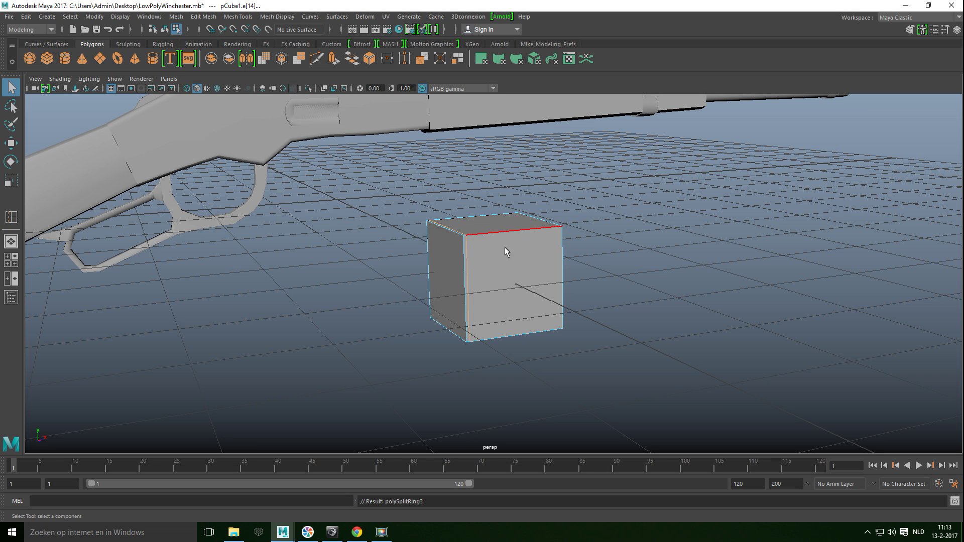
right_drag(502, 238, 545, 221)
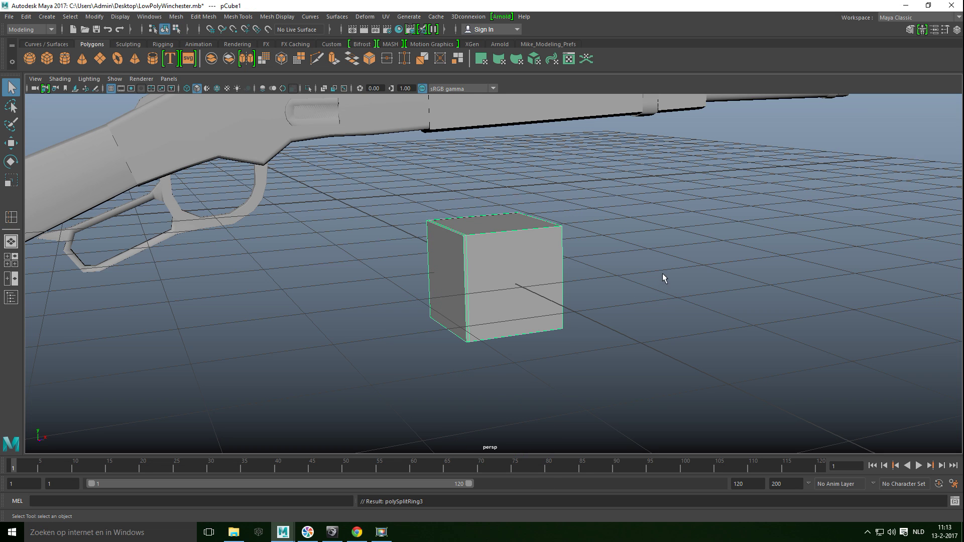
key(3)
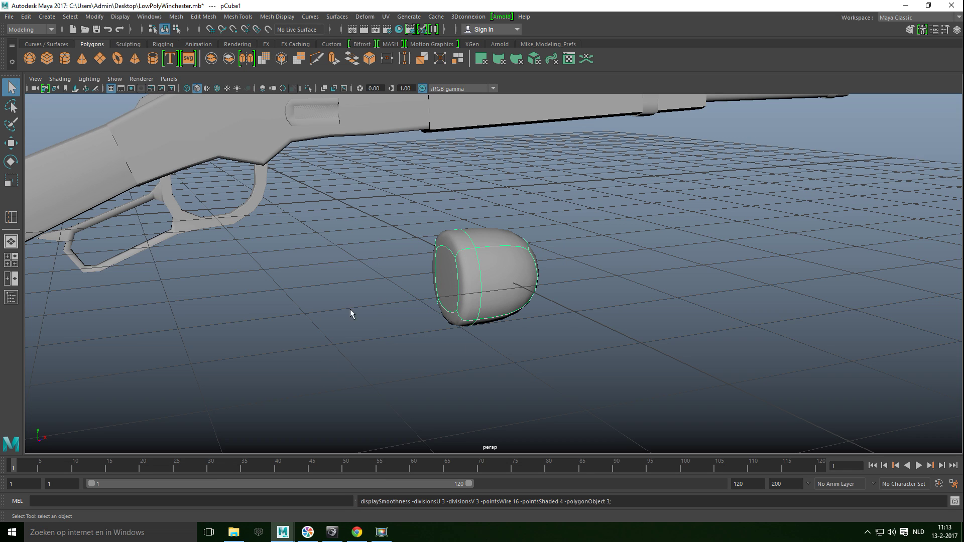
key(1)
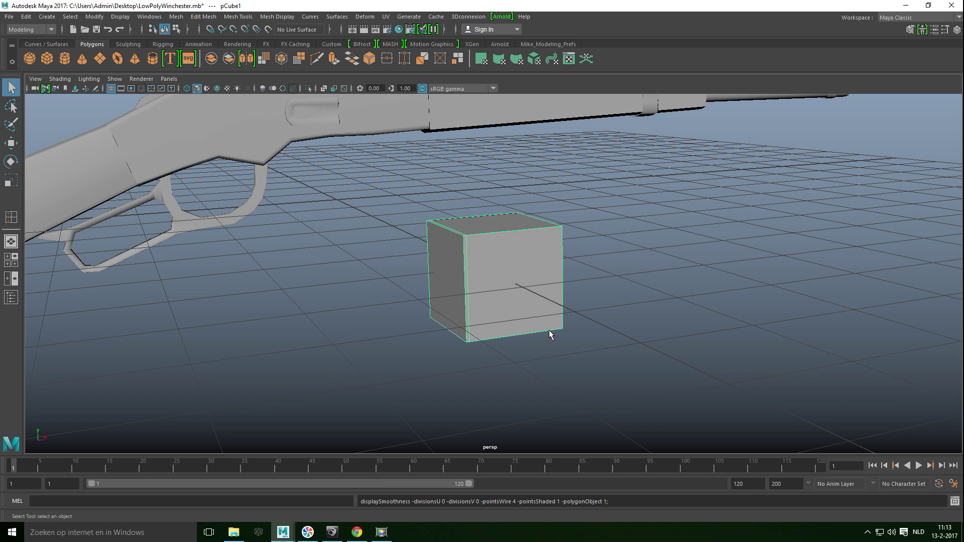
click(238, 18)
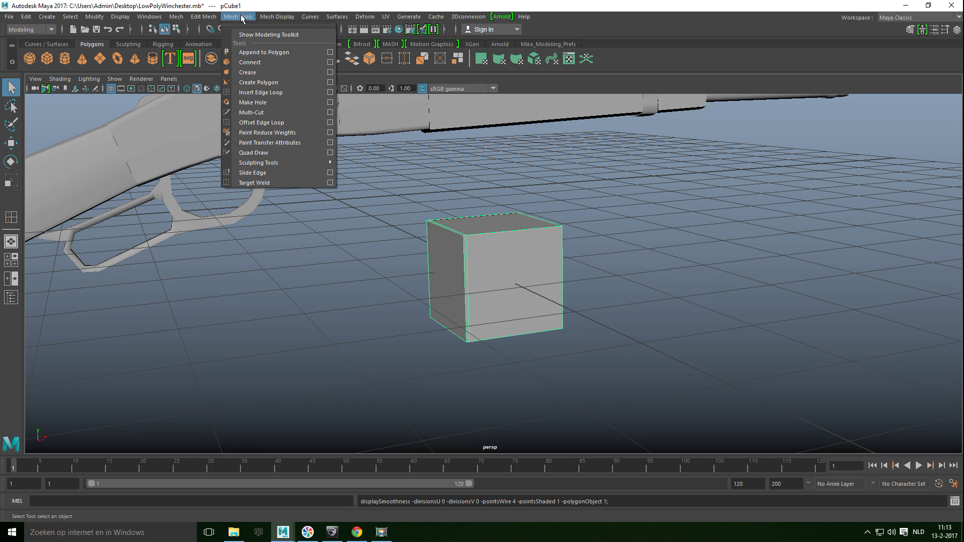
click(297, 93)
drag(558, 228, 561, 230)
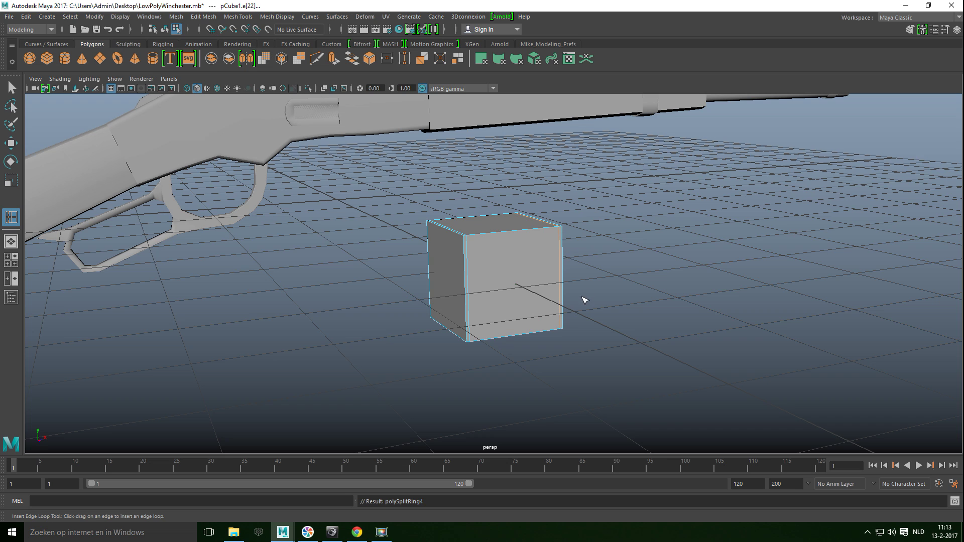
key(q)
right_drag(535, 256, 563, 219)
key(3)
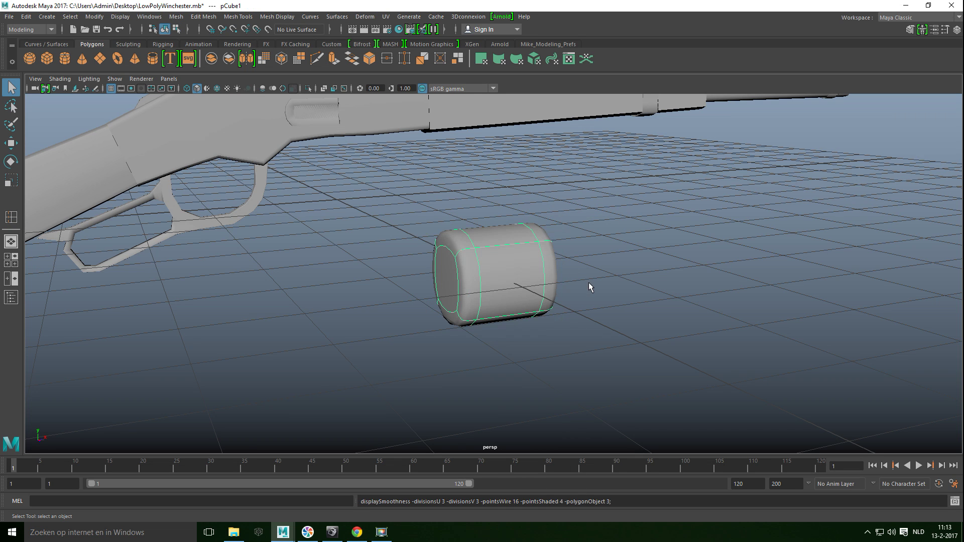
click(632, 267)
click(517, 276)
key(Delete)
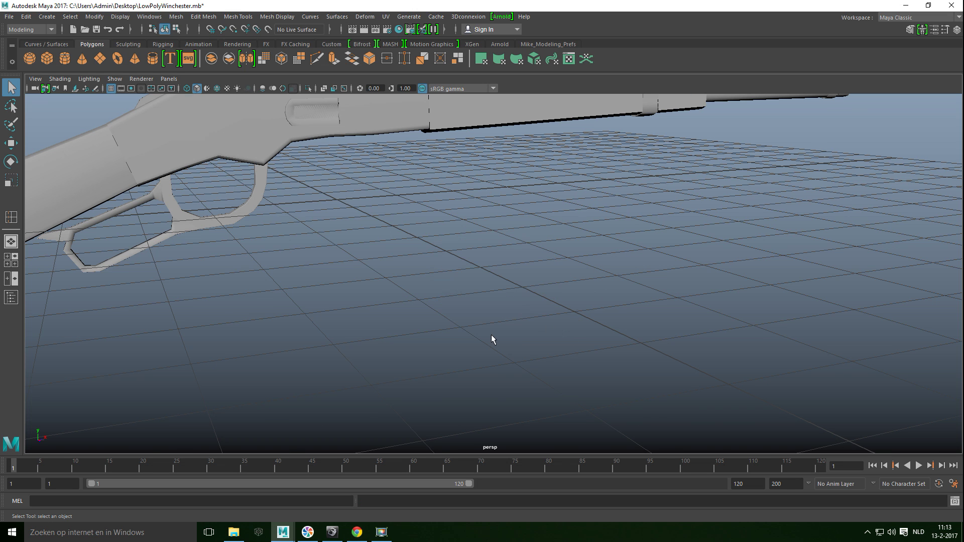
scroll(491, 335, down, 10)
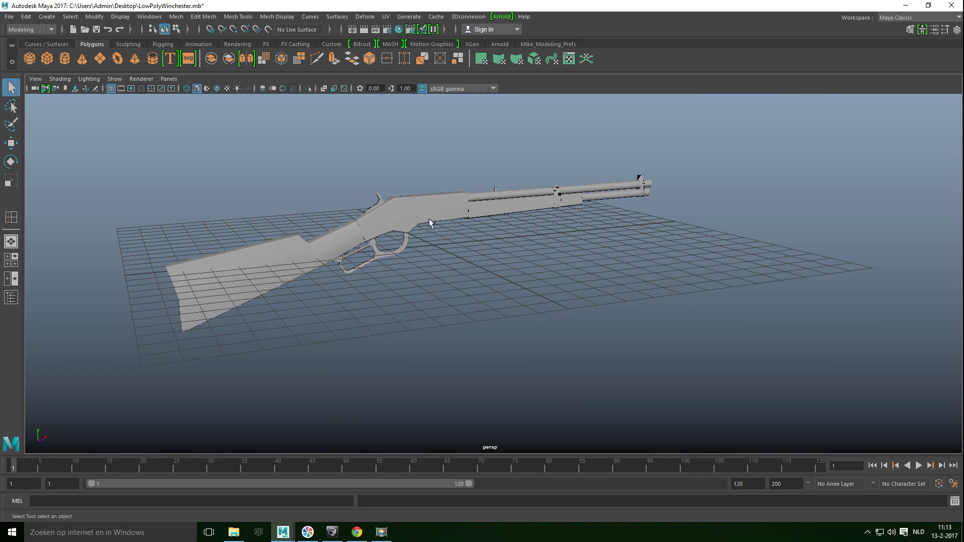
click(533, 205)
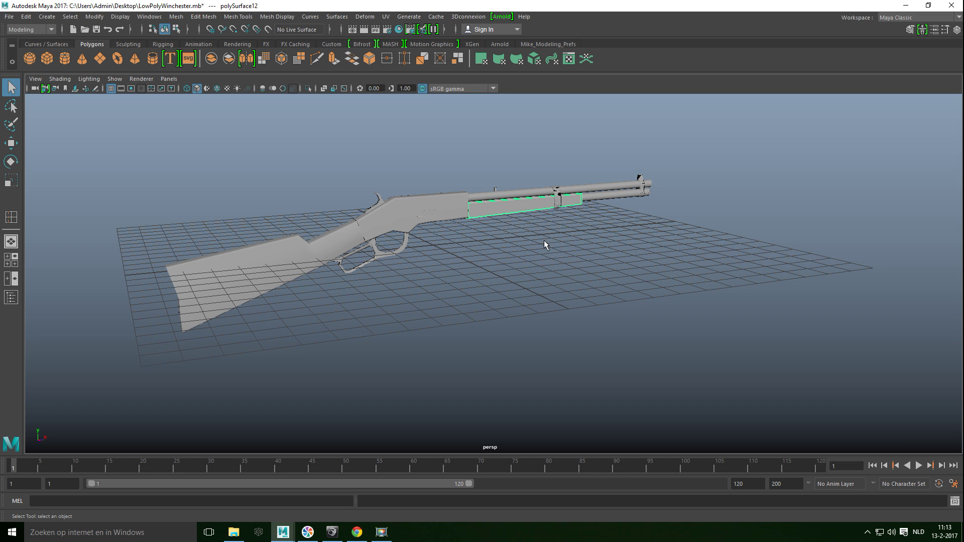
scroll(543, 244, up, 6)
key(3)
key(1)
alt+drag(539, 225, 531, 347)
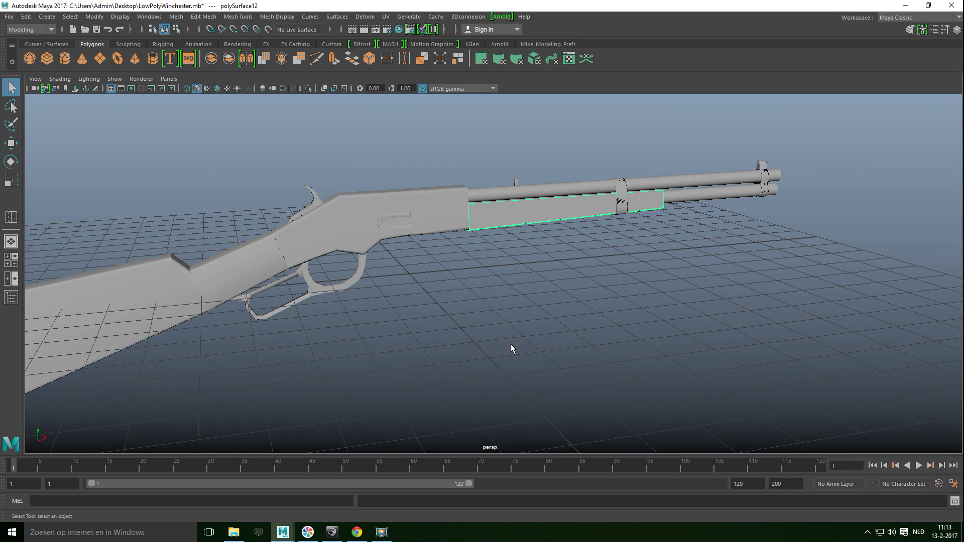
key(f)
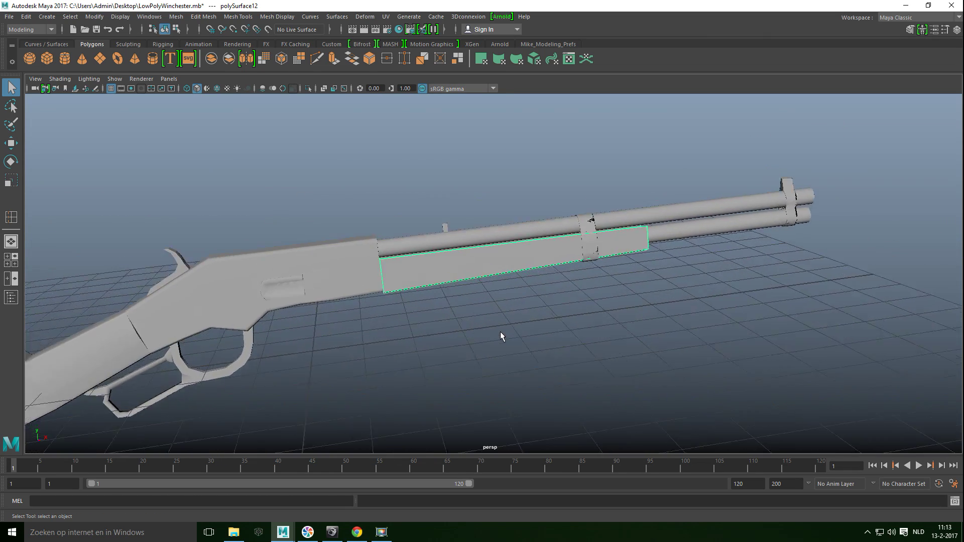
scroll(500, 332, up, 10)
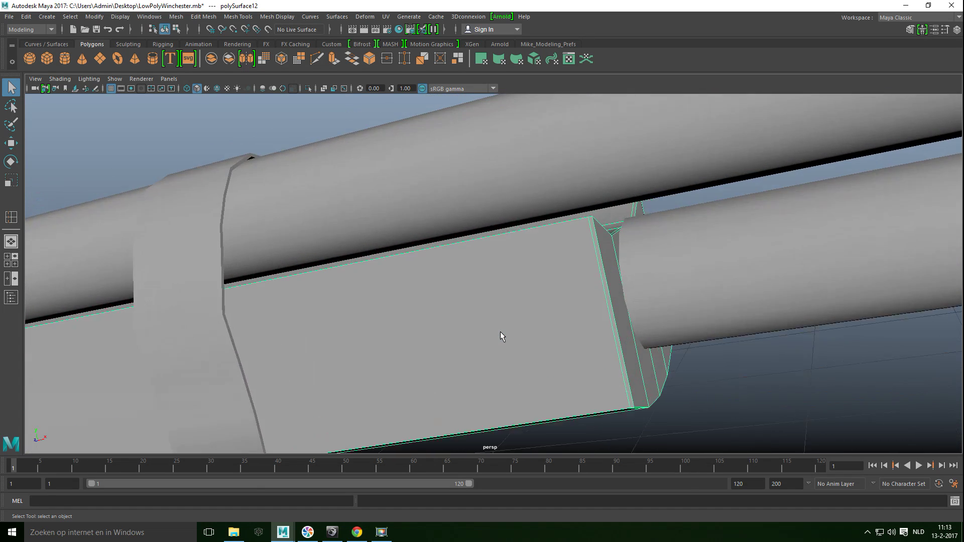
scroll(500, 336, up, 5)
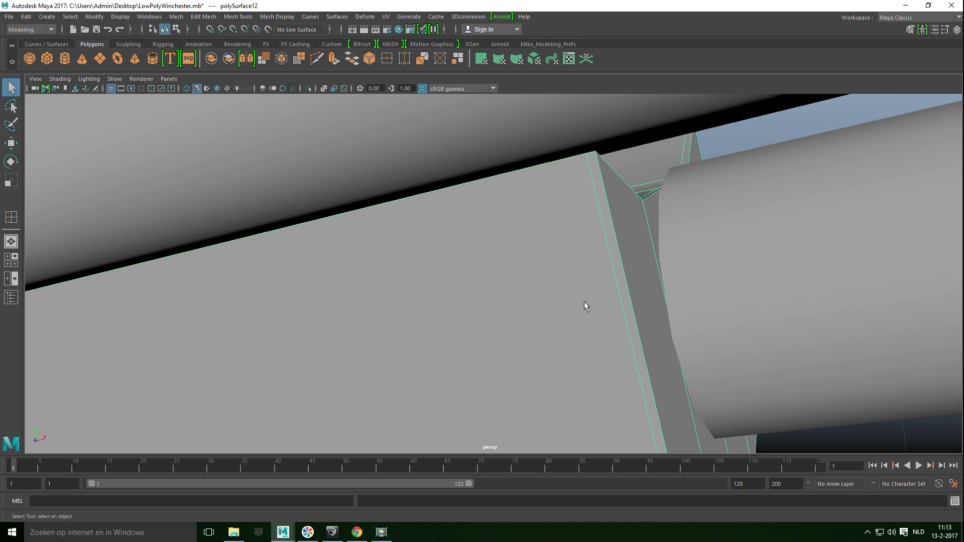
scroll(584, 301, down, 8)
alt+drag(584, 297, 369, 232)
click(386, 224)
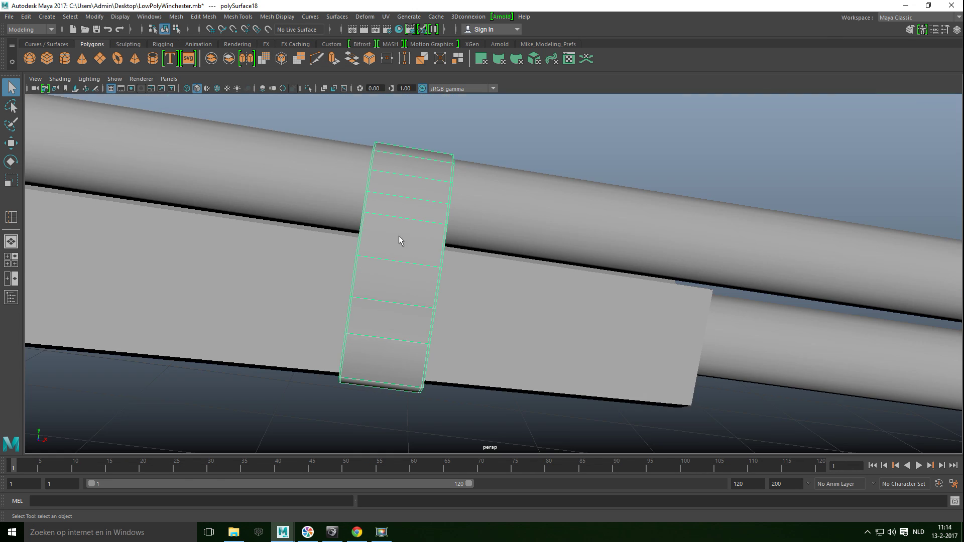
scroll(399, 236, up, 2)
alt+drag(400, 236, 236, 181)
click(403, 309)
scroll(484, 311, down, 3)
click(209, 215)
alt+drag(209, 215, 420, 312)
click(296, 294)
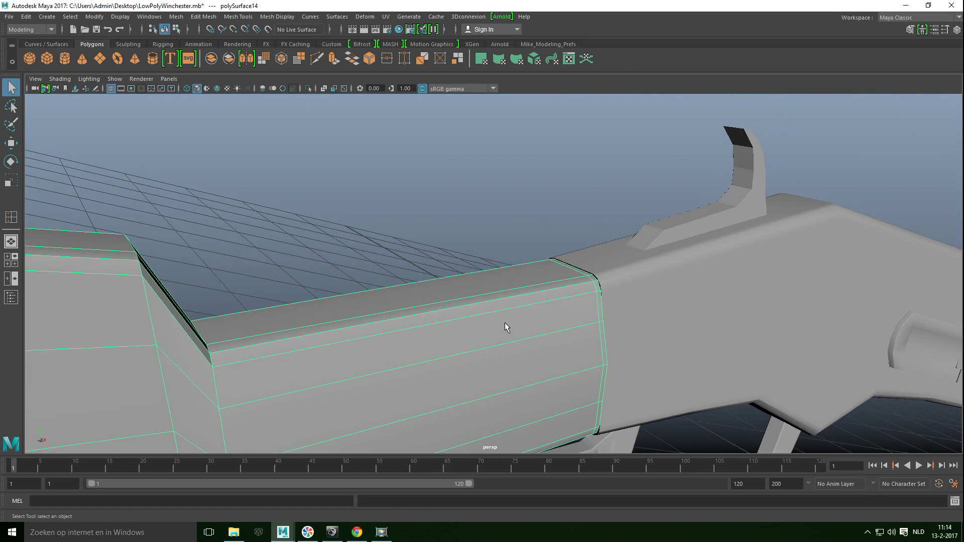
scroll(521, 319, down, 10)
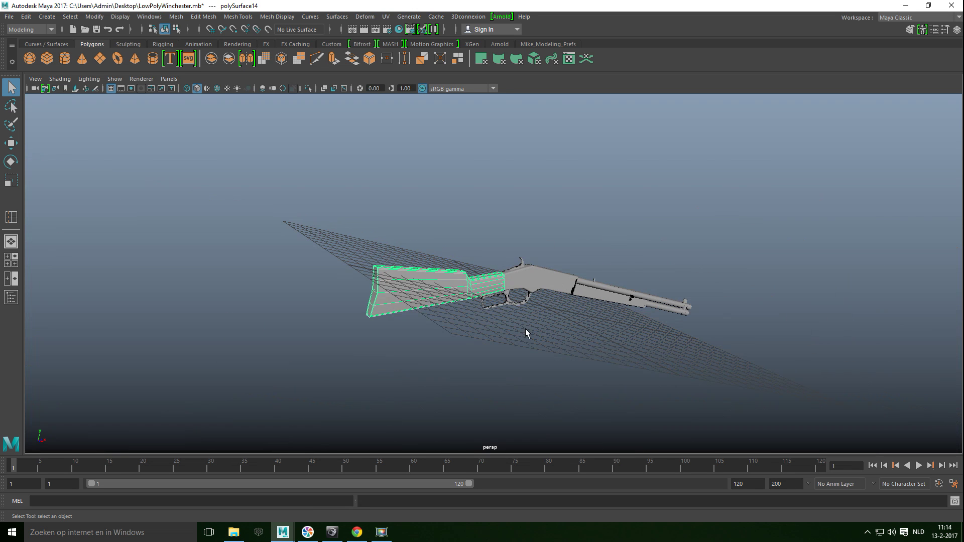
- Turn on the Poly Count heads-up display with several rifle parts selected
drag(315, 205, 839, 492)
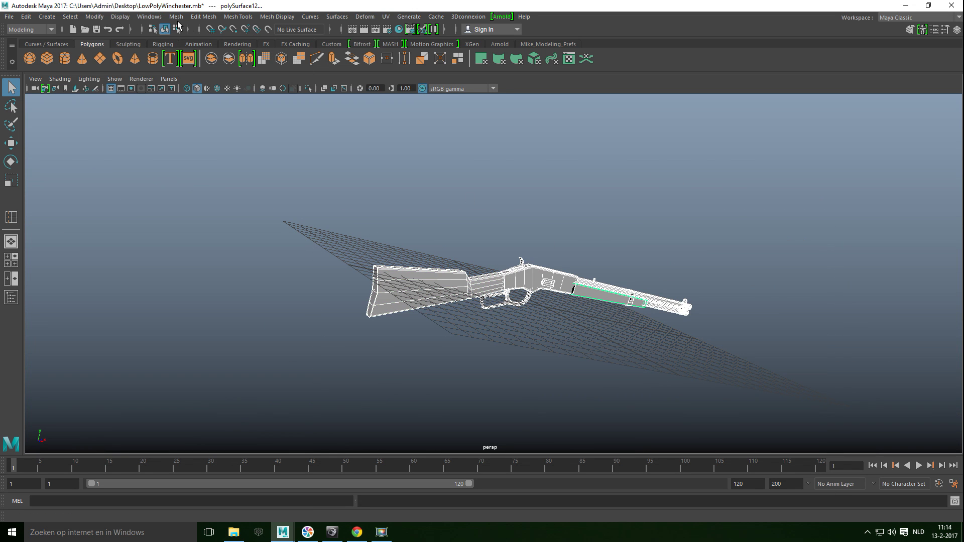
click(121, 18)
mouse_move(216, 52)
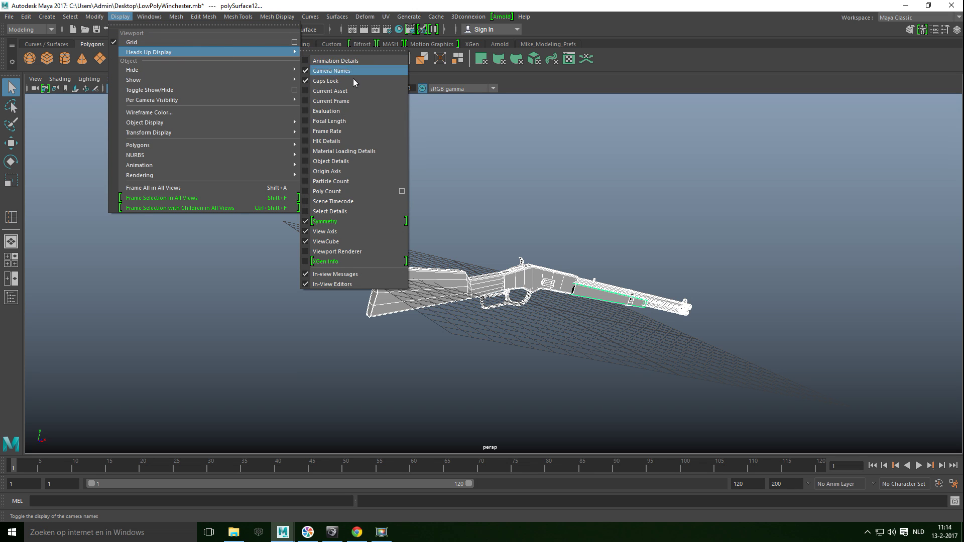
click(338, 192)
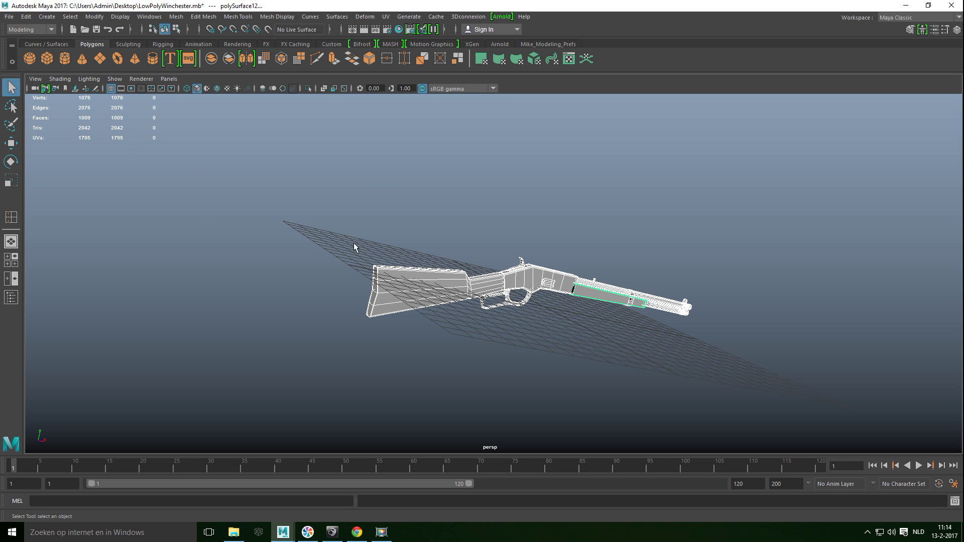
- Deselect everything and show the rifle in smooth shaded display
alt+drag(703, 366, 637, 377)
key(5)
click(627, 360)
scroll(631, 358, up, 5)
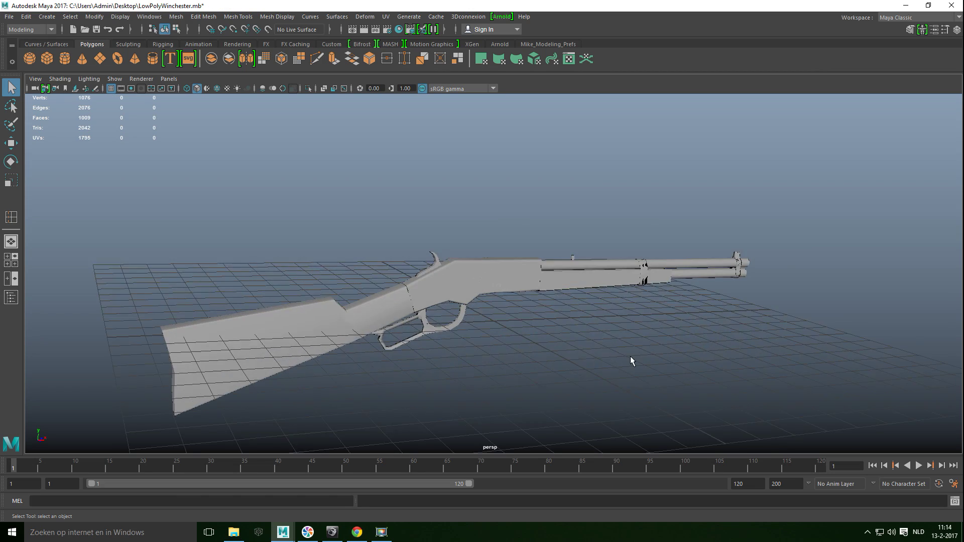
alt+drag(631, 356, 611, 379)
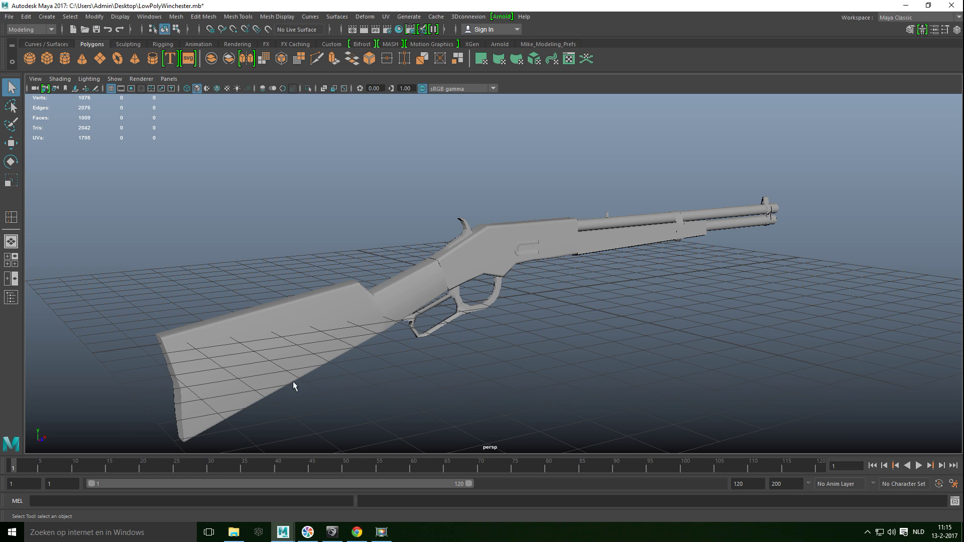
- Assign the stock a new red Lambert material
click(218, 358)
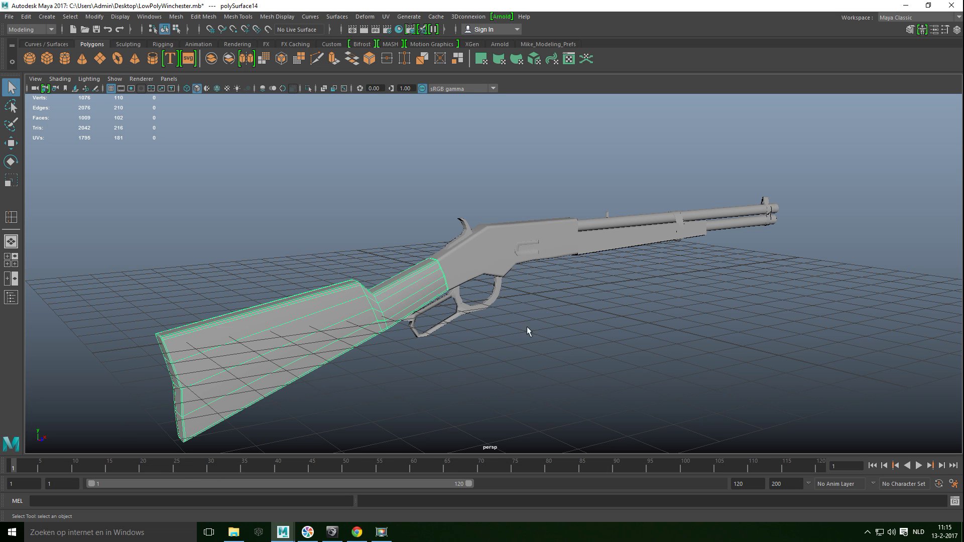
click(639, 239)
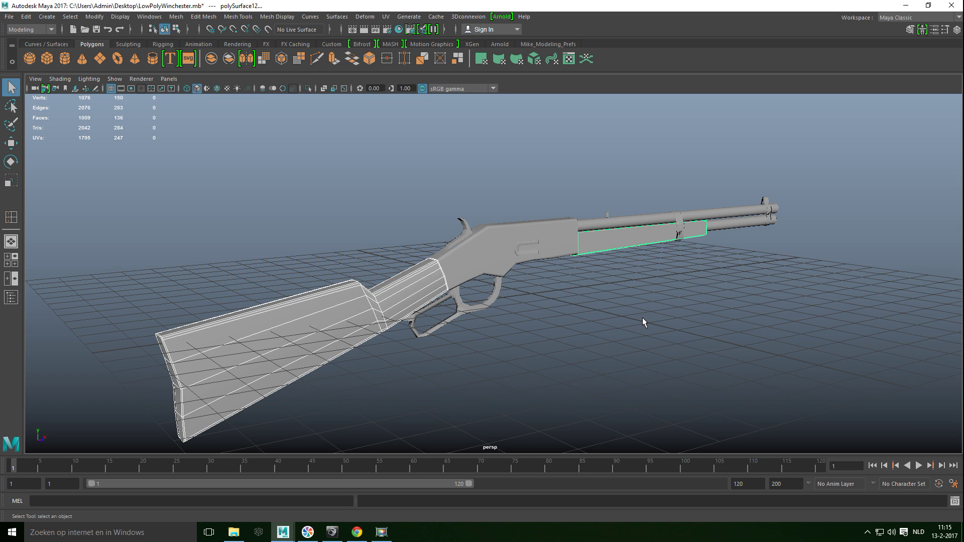
click(393, 386)
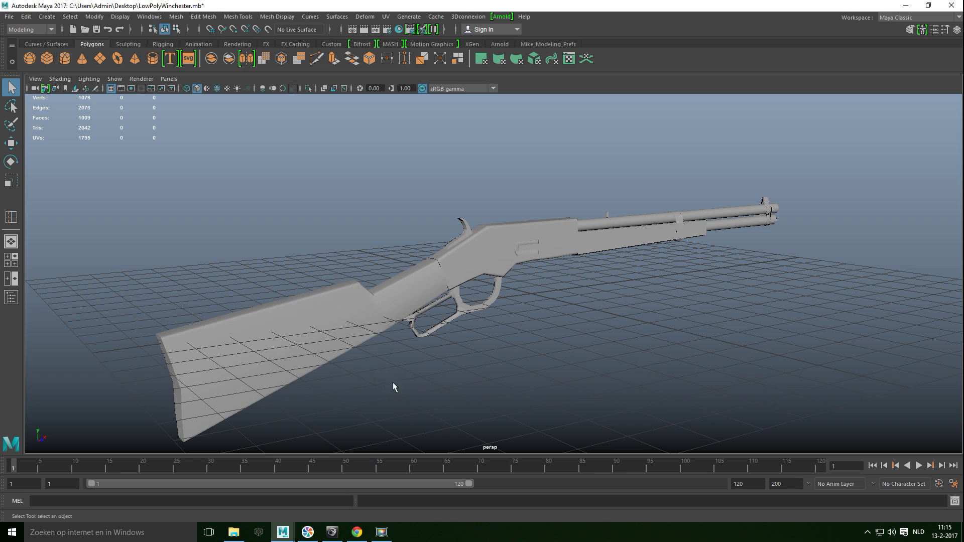
click(308, 330)
right_drag(307, 330, 318, 493)
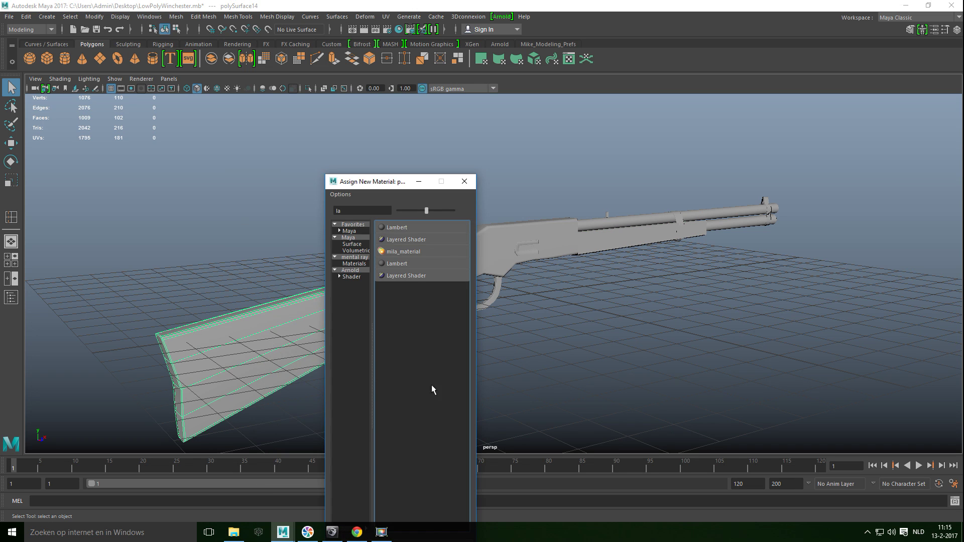
click(399, 227)
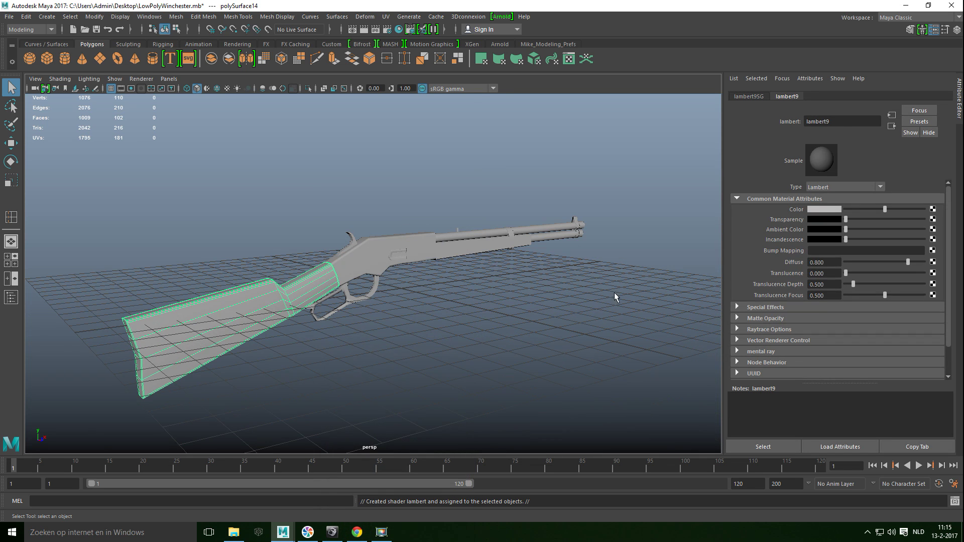
click(824, 210)
click(786, 184)
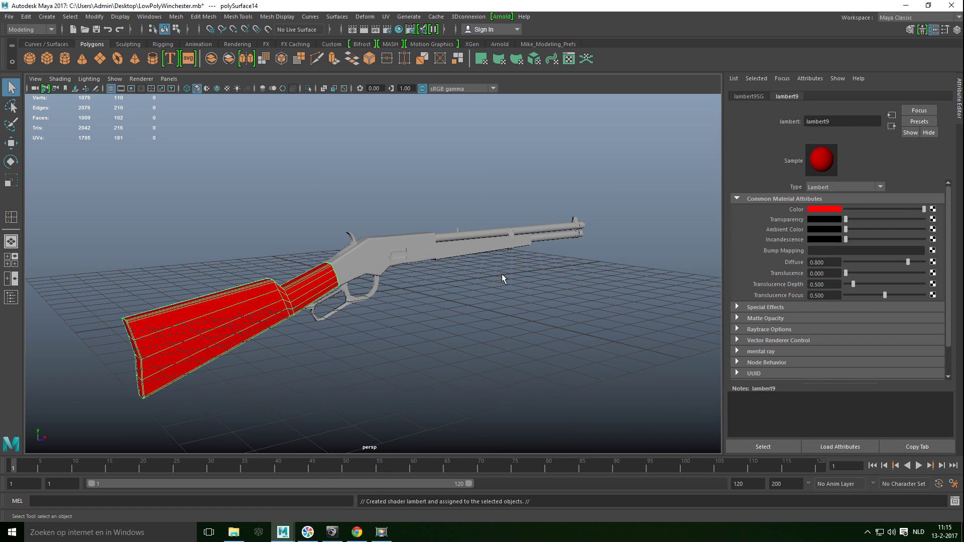
- Assign the forend a new yellow Lambert material
click(462, 249)
right_drag(466, 232, 438, 489)
click(412, 225)
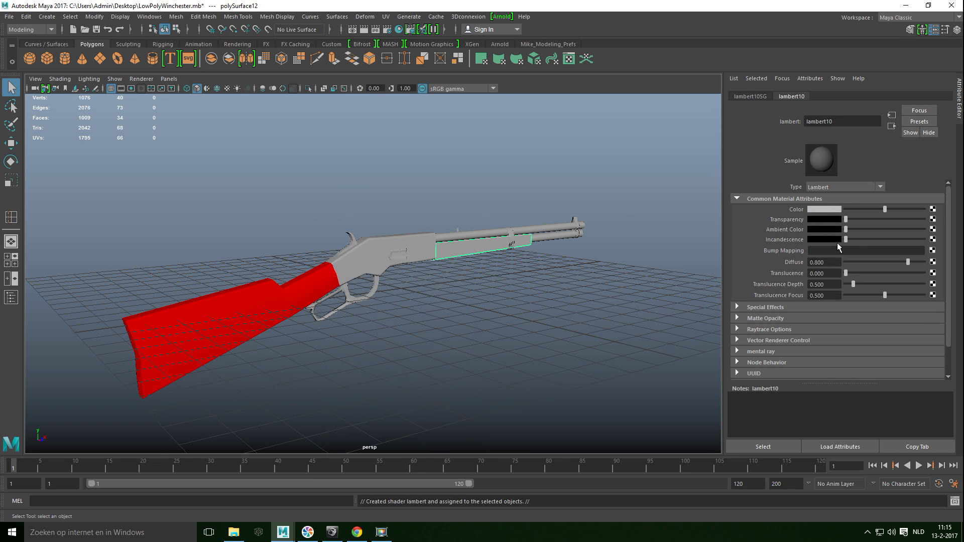
click(824, 210)
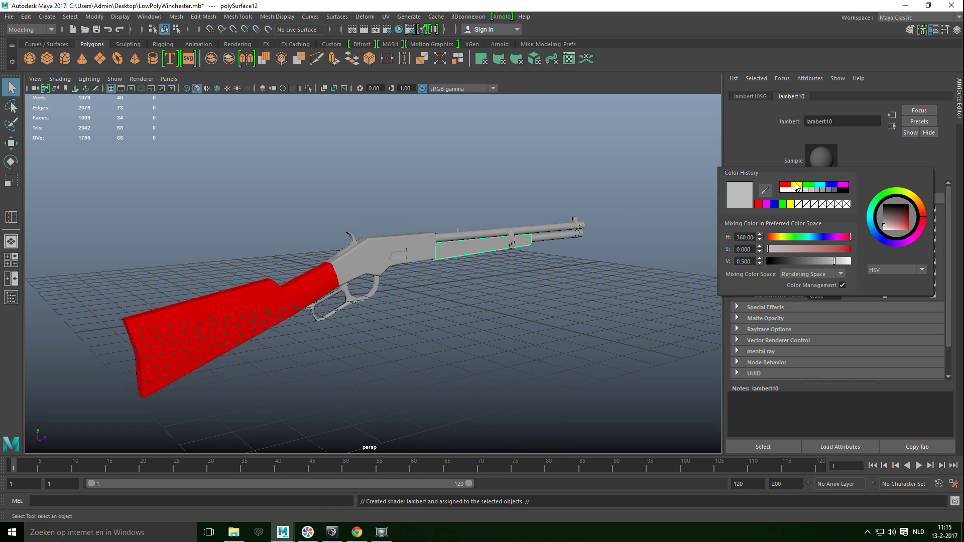
click(796, 185)
- Give the receiver, upper barrel, barrel band, magazine tube and front sight a cyan Lambert
scroll(478, 375, up, 3)
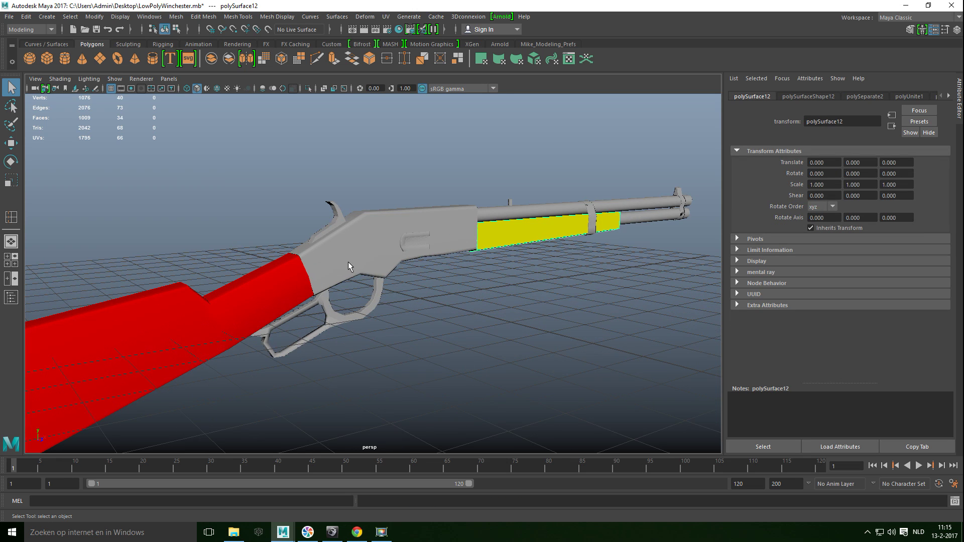
click(348, 262)
click(533, 209)
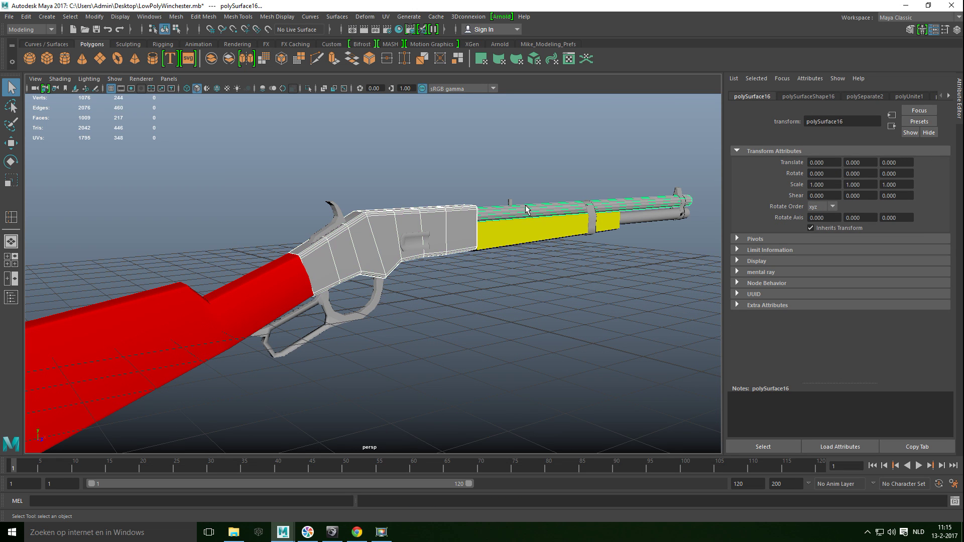
click(591, 223)
click(684, 215)
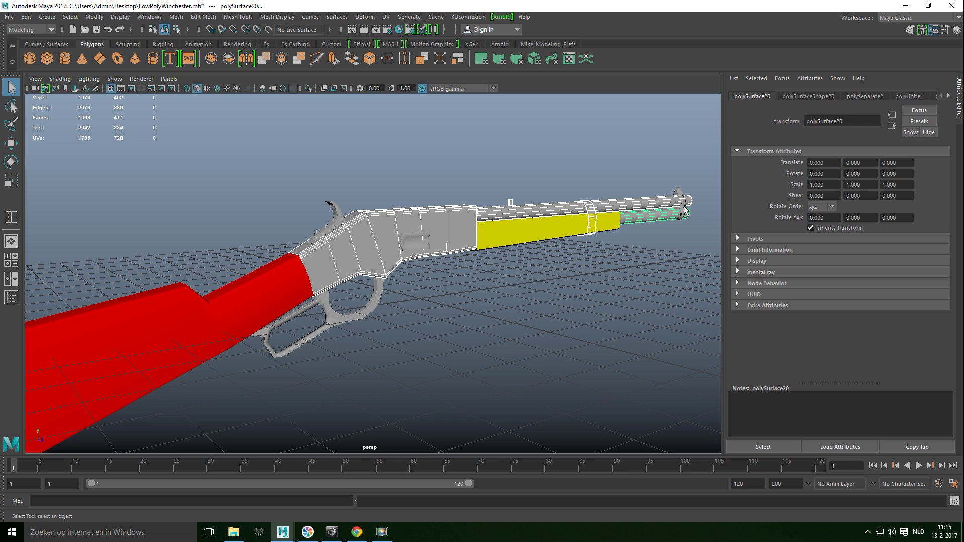
click(678, 194)
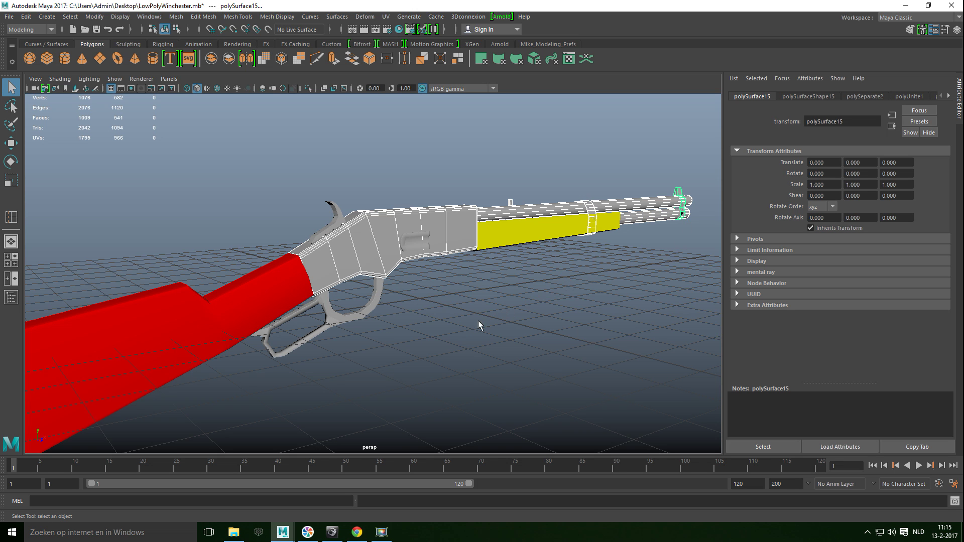
scroll(450, 332, down, 3)
scroll(451, 335, up, 3)
right_click(450, 227)
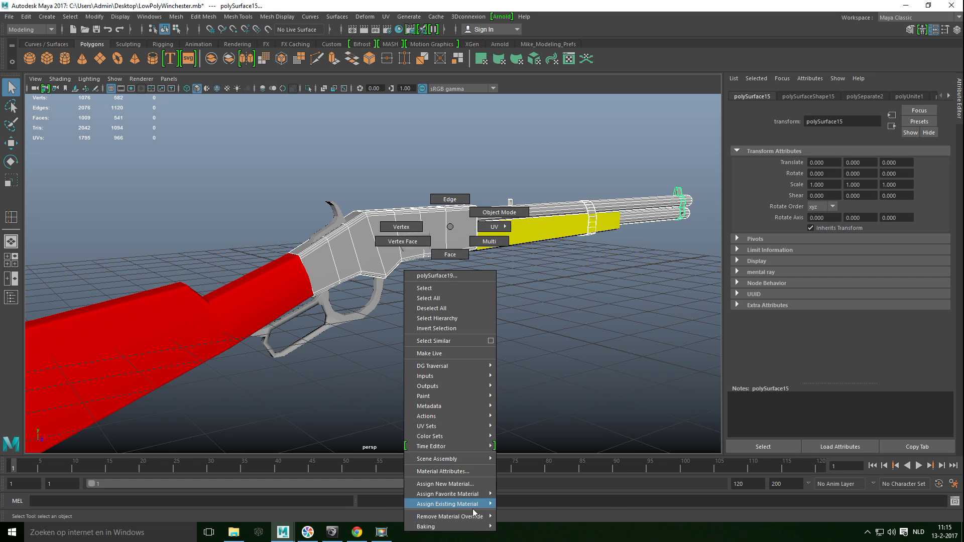
click(468, 484)
click(415, 229)
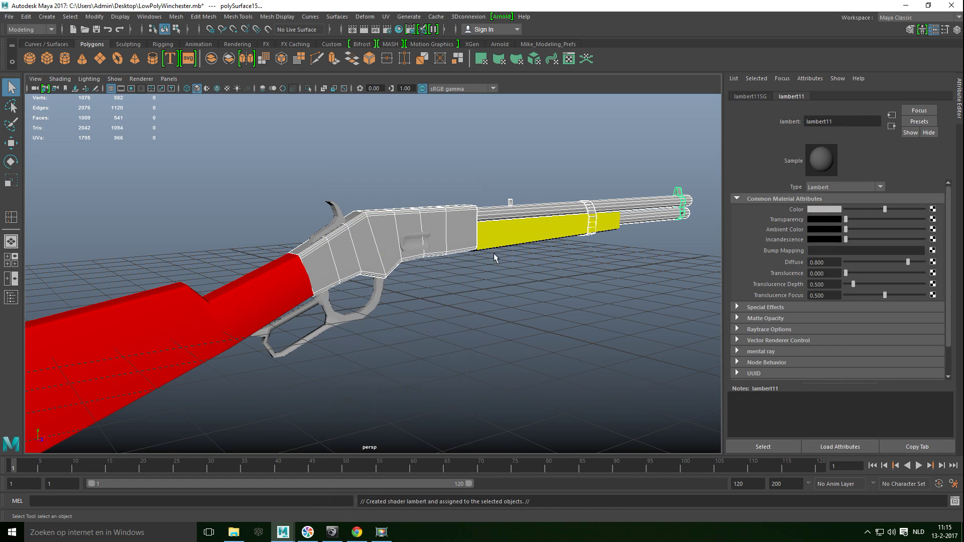
click(824, 209)
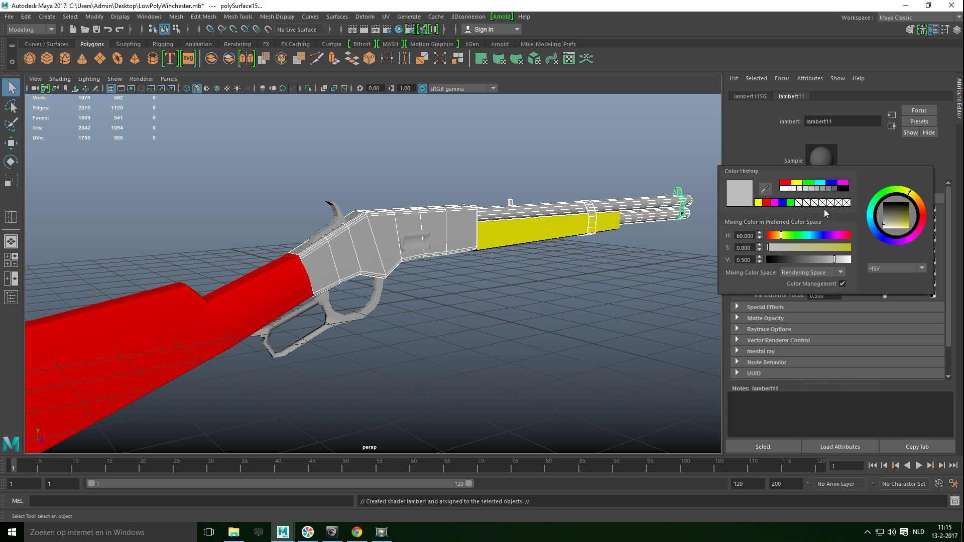
click(820, 183)
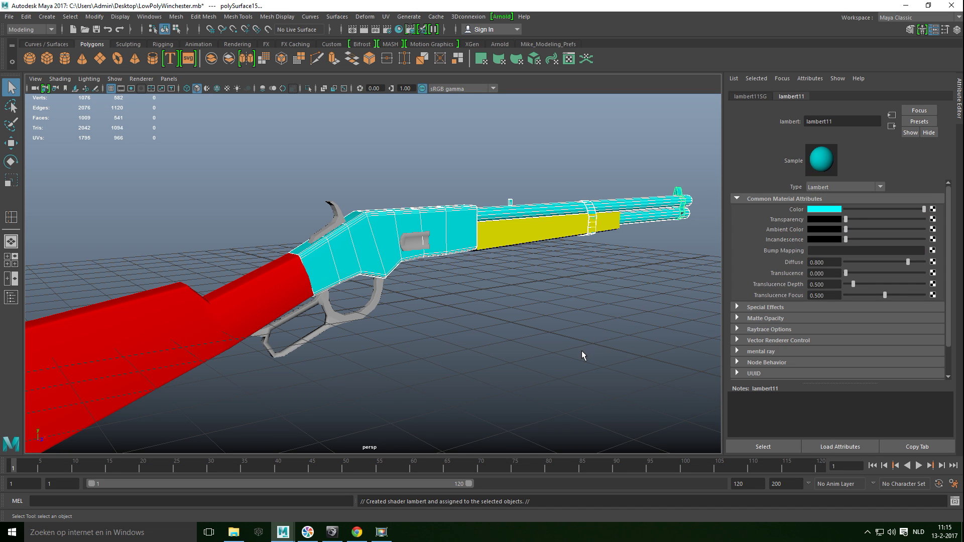
- Give the lever and hammer a magenta Lambert material
scroll(582, 356, down, 5)
scroll(556, 351, up, 3)
click(366, 295)
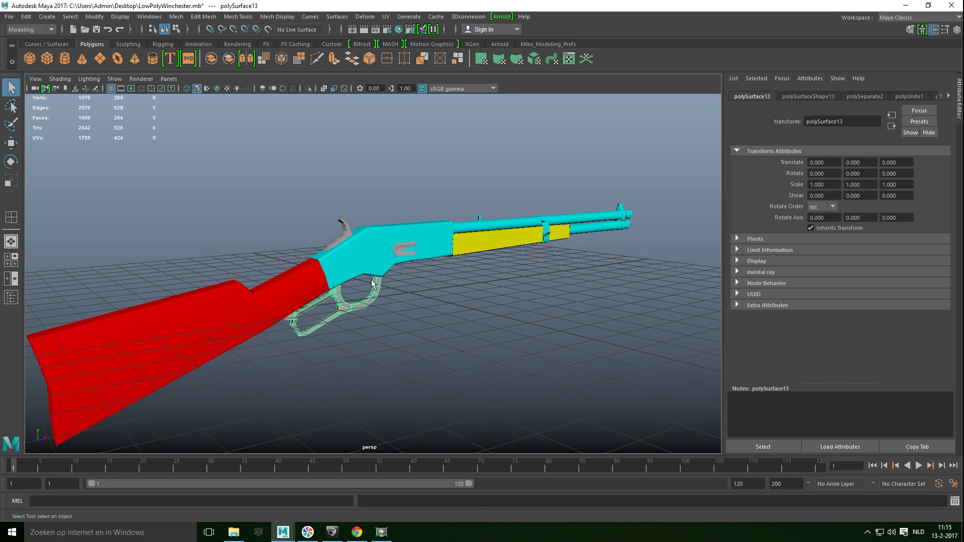
click(345, 226)
right_drag(345, 226, 360, 481)
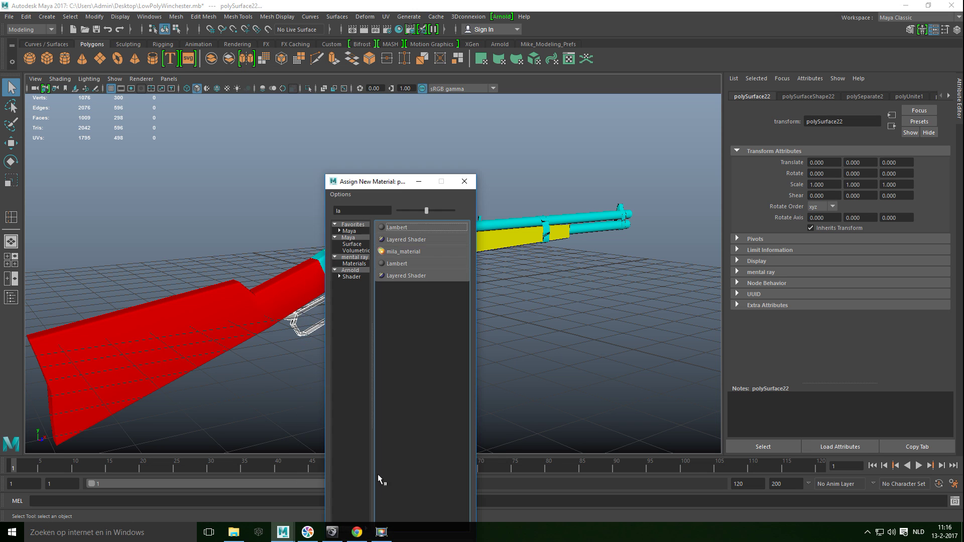
click(406, 228)
click(822, 210)
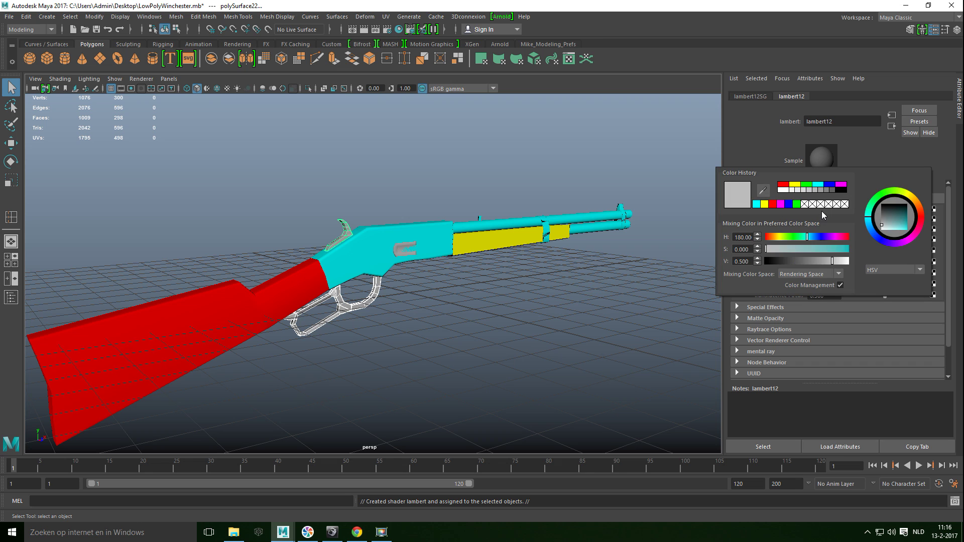
click(778, 207)
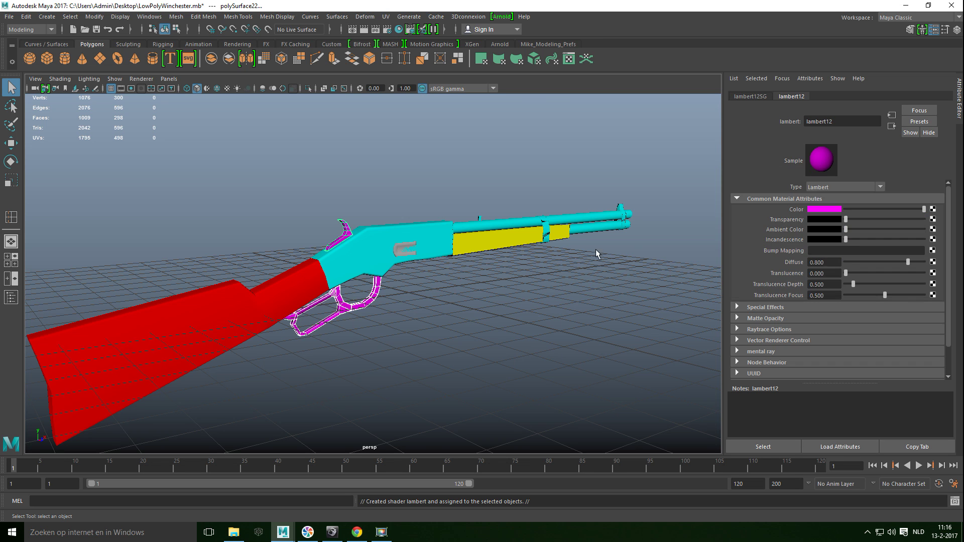
scroll(536, 315, up, 5)
scroll(537, 315, down, 5)
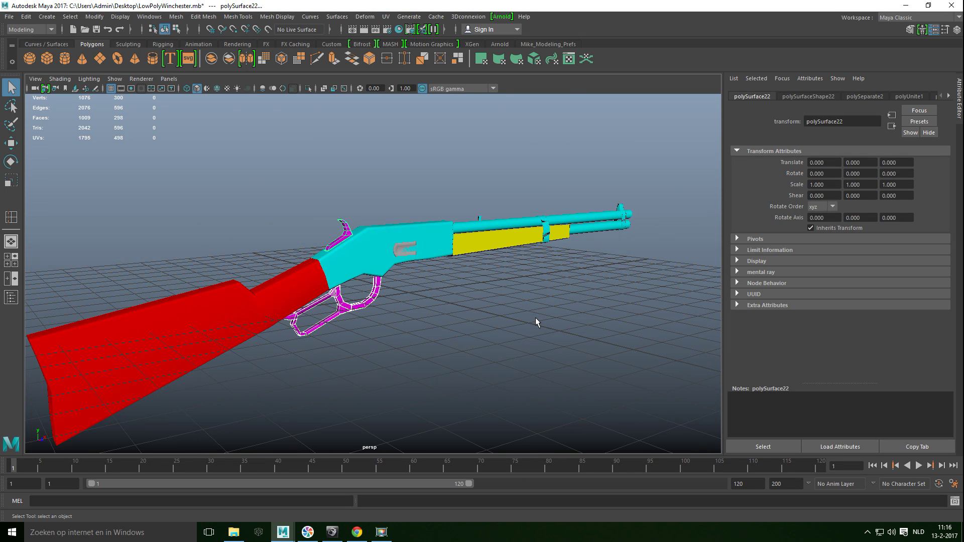
click(399, 256)
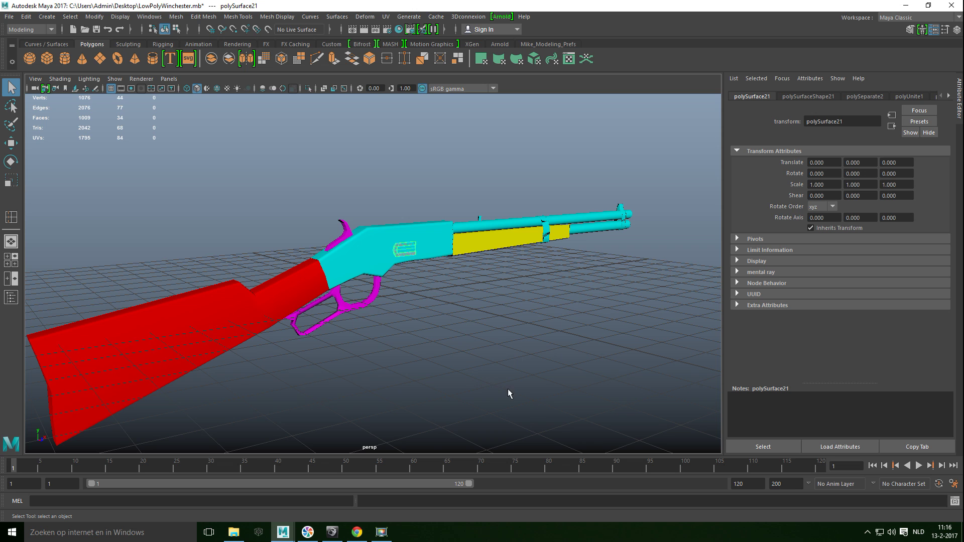
- Frame the loading gate and nudge it slightly along its axis
key(f)
scroll(516, 386, down, 4)
scroll(517, 407, down, 2)
alt+drag(524, 405, 545, 405)
key(w)
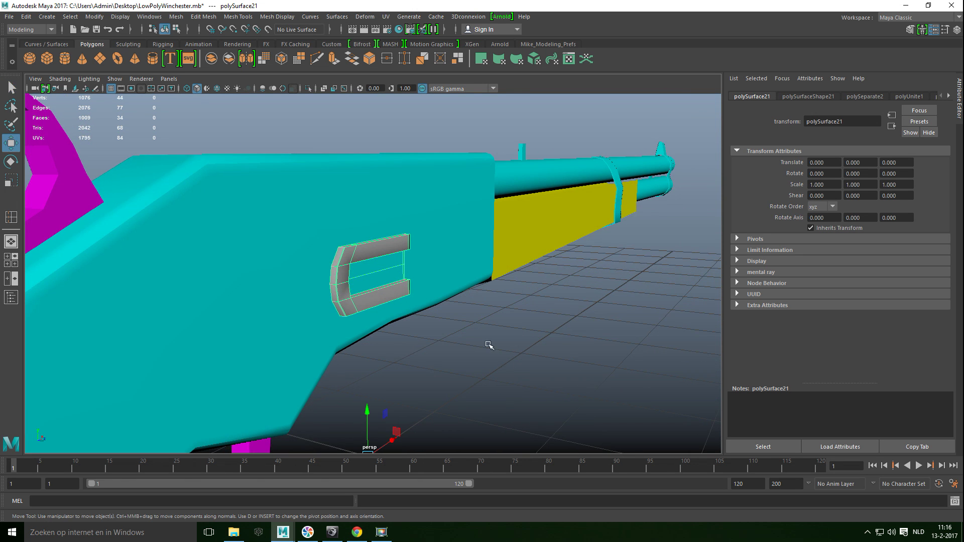
alt+drag(402, 433, 416, 441)
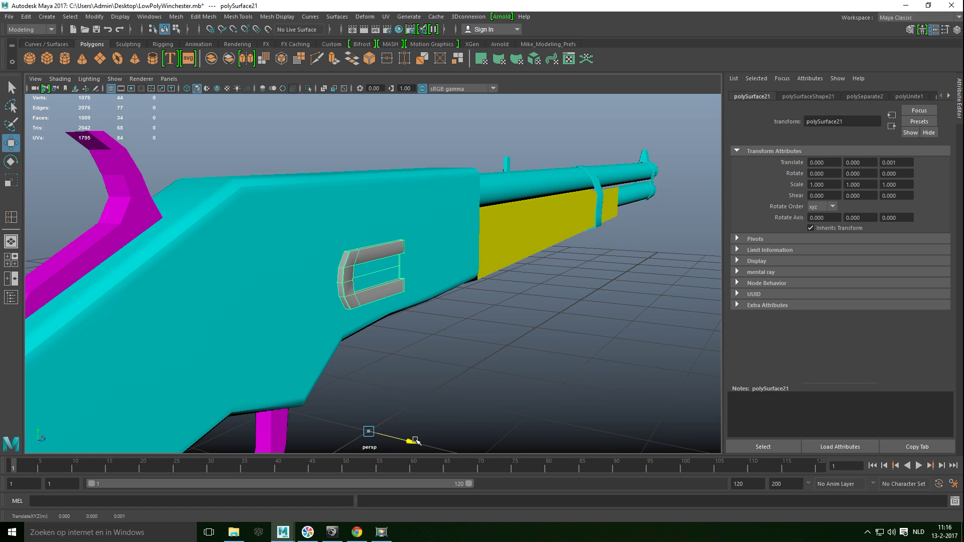
click(531, 346)
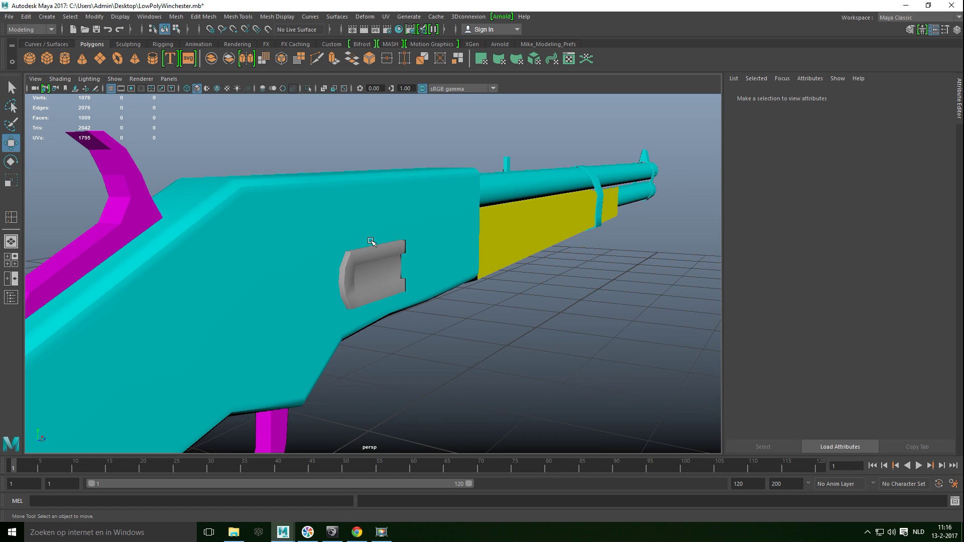
click(372, 243)
- Assign the loading gate plate a new blue Lambert material
right_drag(379, 258, 390, 491)
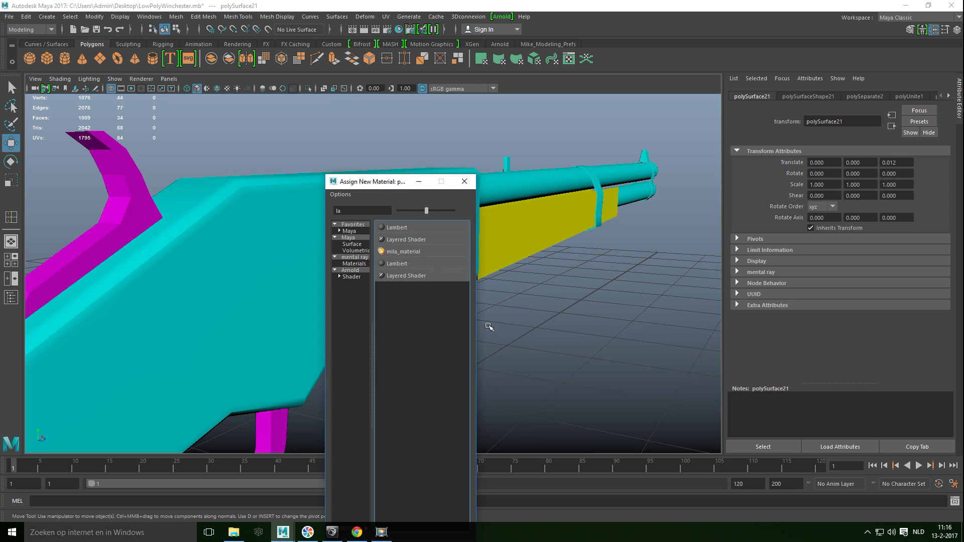
click(400, 229)
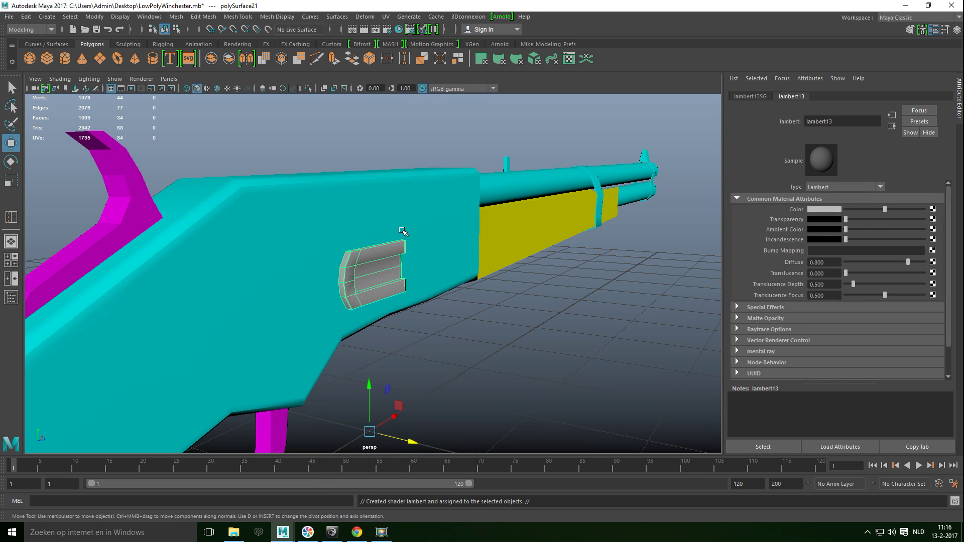
click(834, 210)
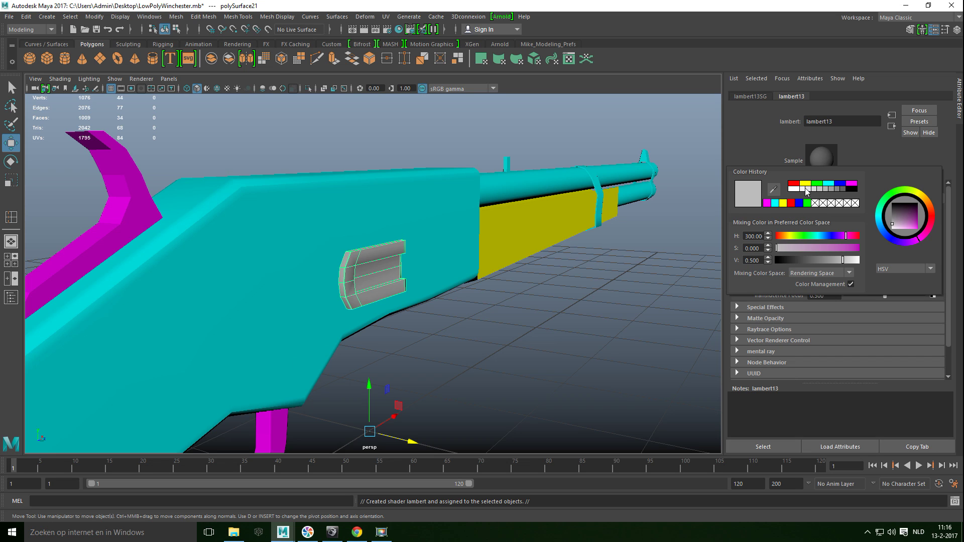
click(803, 203)
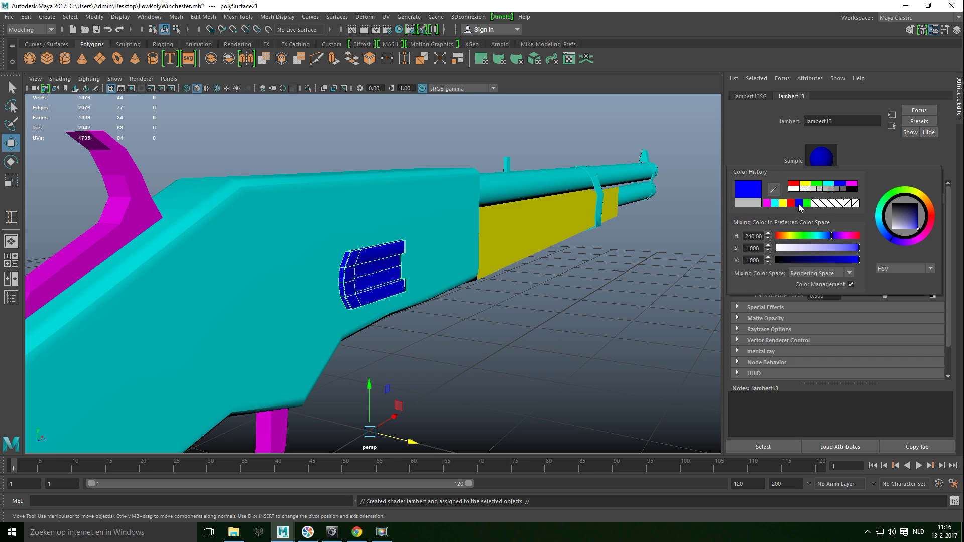
click(522, 372)
alt+drag(543, 371, 512, 370)
scroll(522, 372, down, 5)
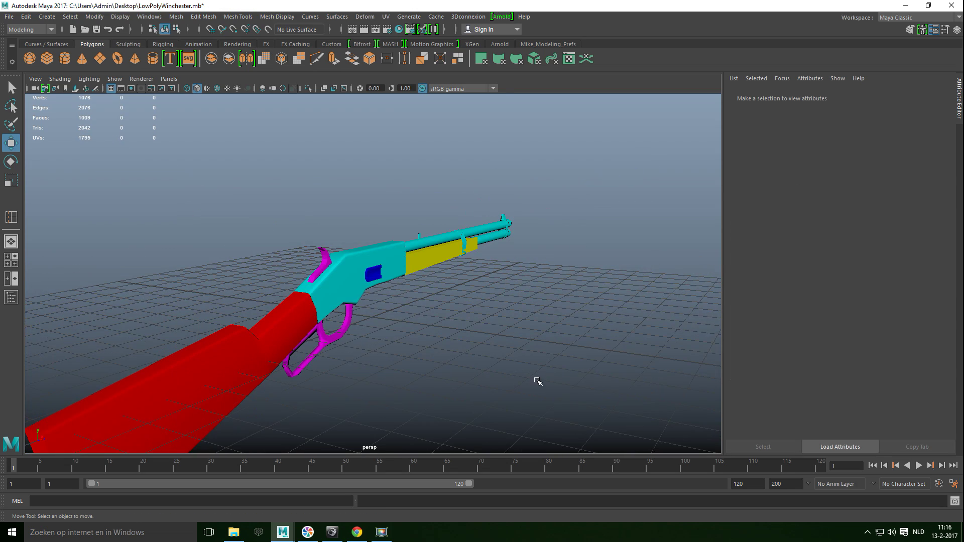
alt+middle_drag(534, 388, 626, 343)
alt+drag(626, 343, 556, 338)
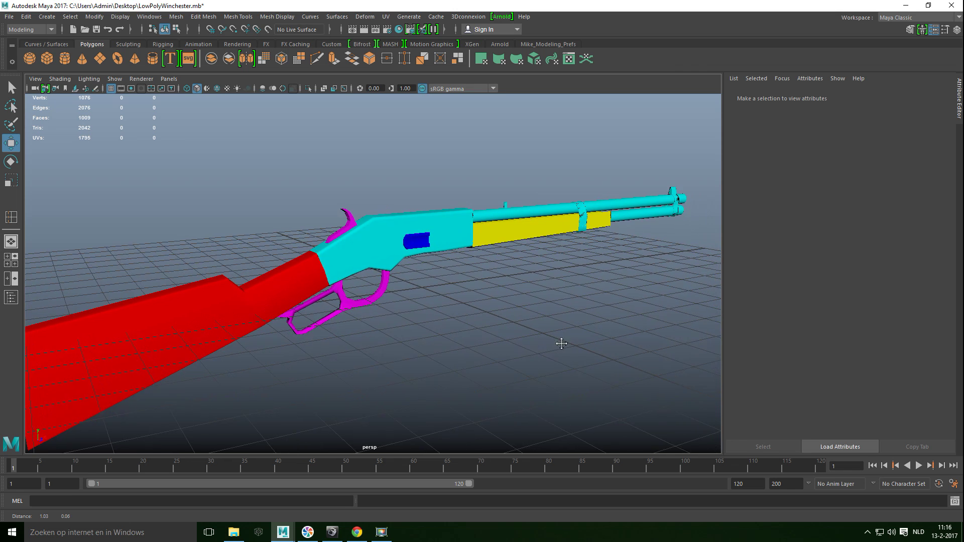
- Combine all rifle parts into a single mesh
scroll(556, 338, down, 6)
drag(213, 208, 588, 398)
click(177, 16)
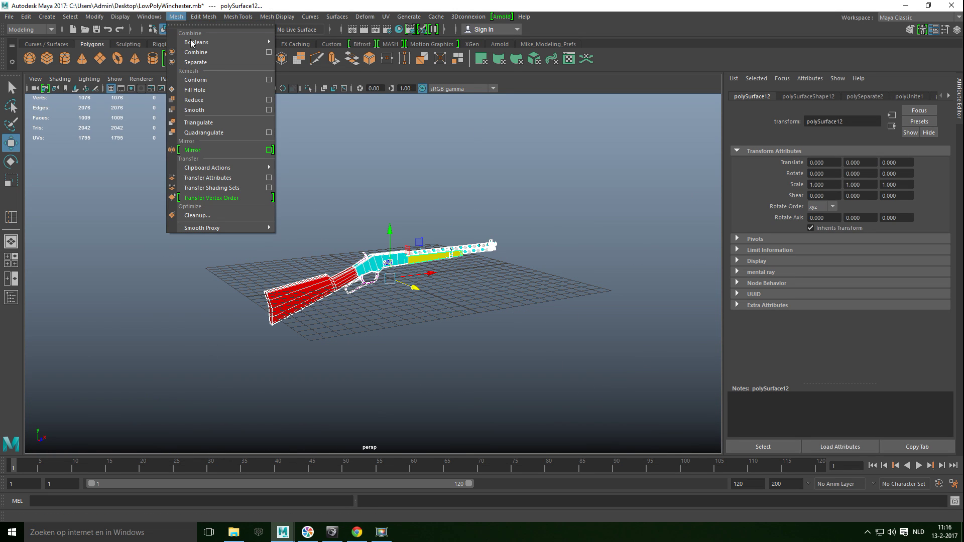
click(215, 52)
scroll(521, 431, up, 5)
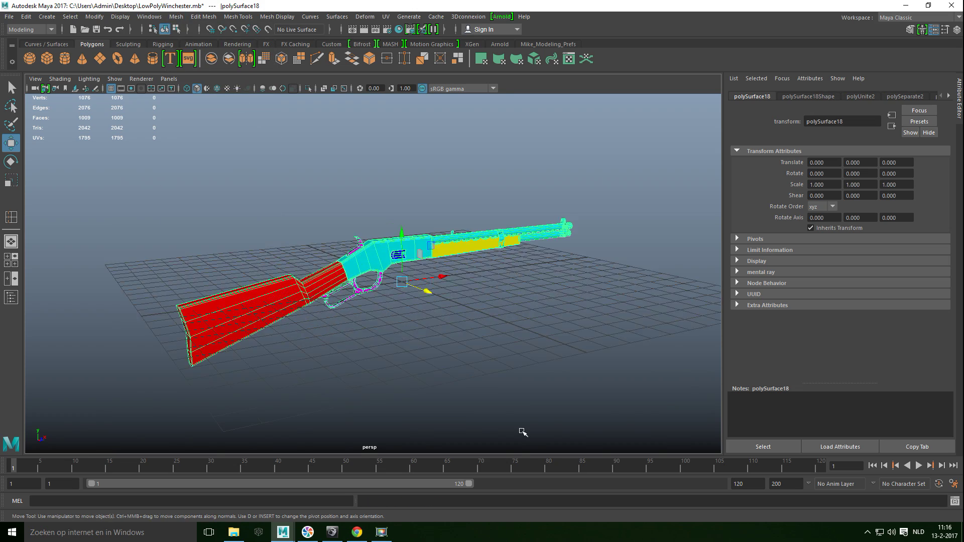
mouse_move(540, 377)
alt+mouse_down()
mouse_move(564, 370)
mouse_move(556, 369)
mouse_move(555, 382)
alt+mouse_up()
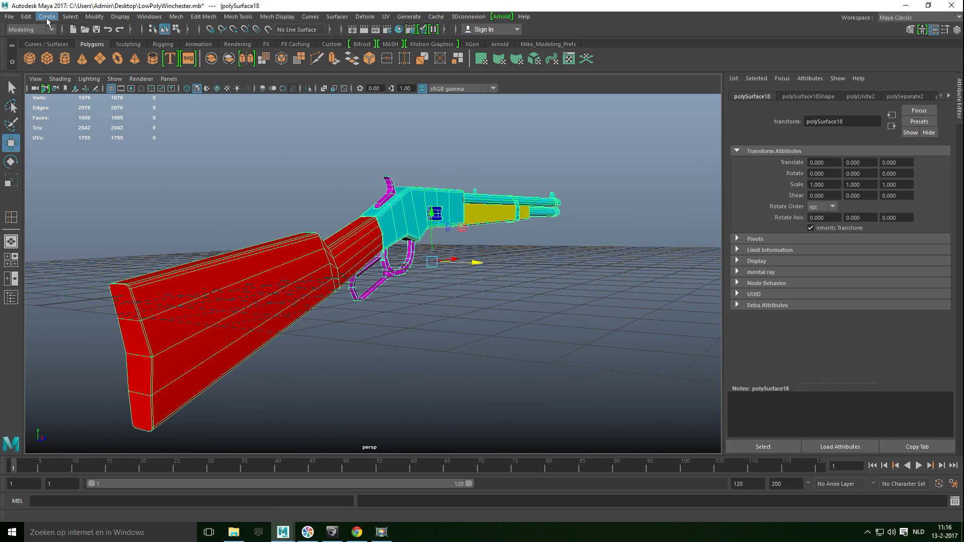
- Delete the combined mesh's history, freeze its transformations and centre its pivot
click(25, 16)
mouse_move(116, 137)
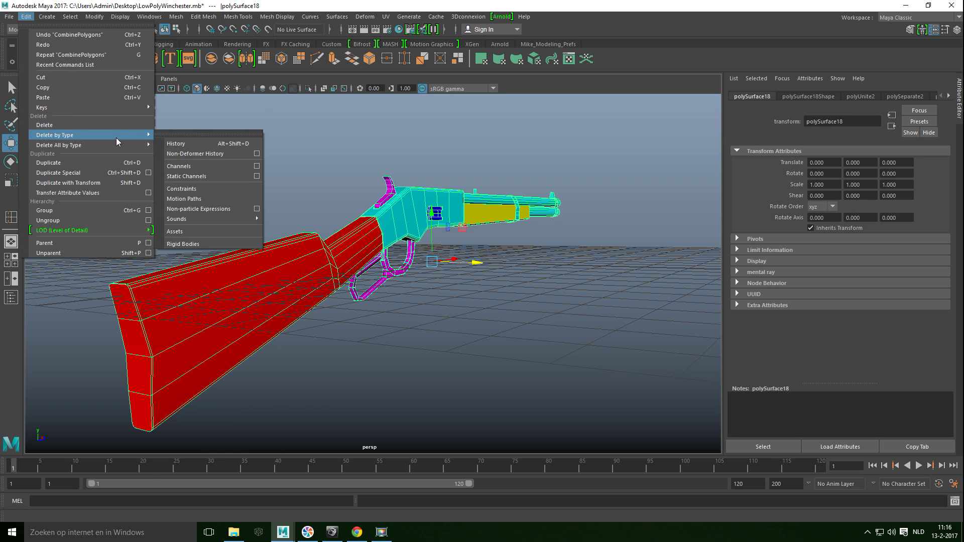
click(195, 143)
click(94, 17)
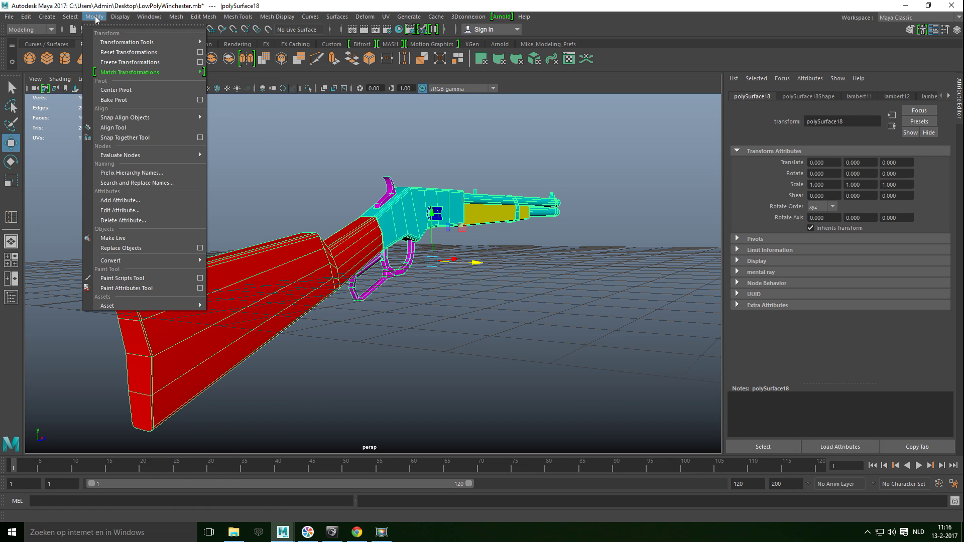
click(167, 64)
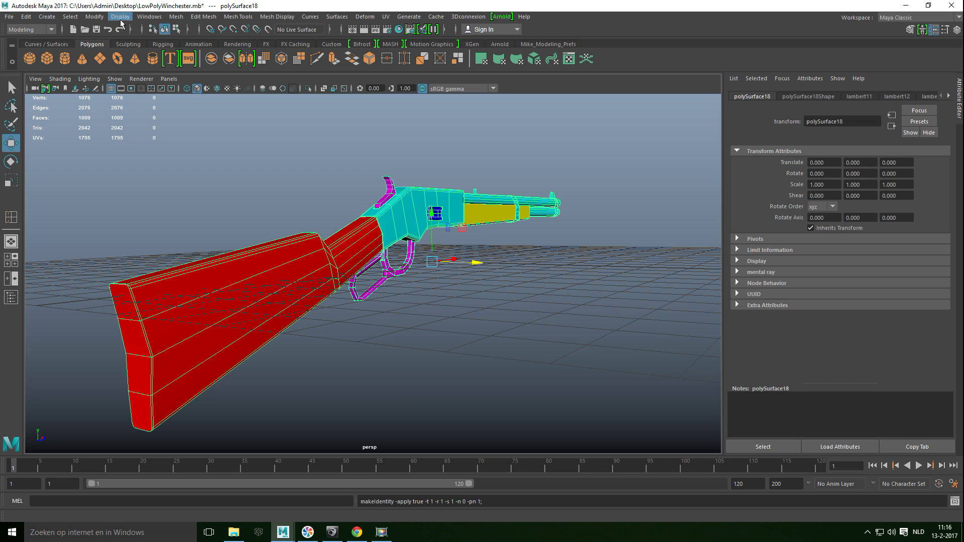
click(97, 18)
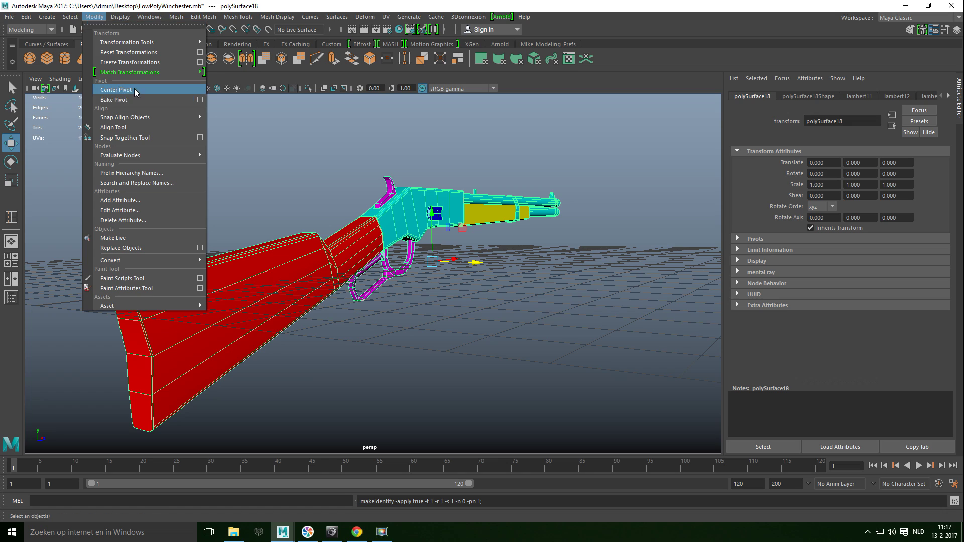
click(116, 90)
scroll(481, 327, down, 3)
scroll(481, 327, down, 1)
alt+drag(588, 382, 564, 397)
scroll(542, 390, up, 4)
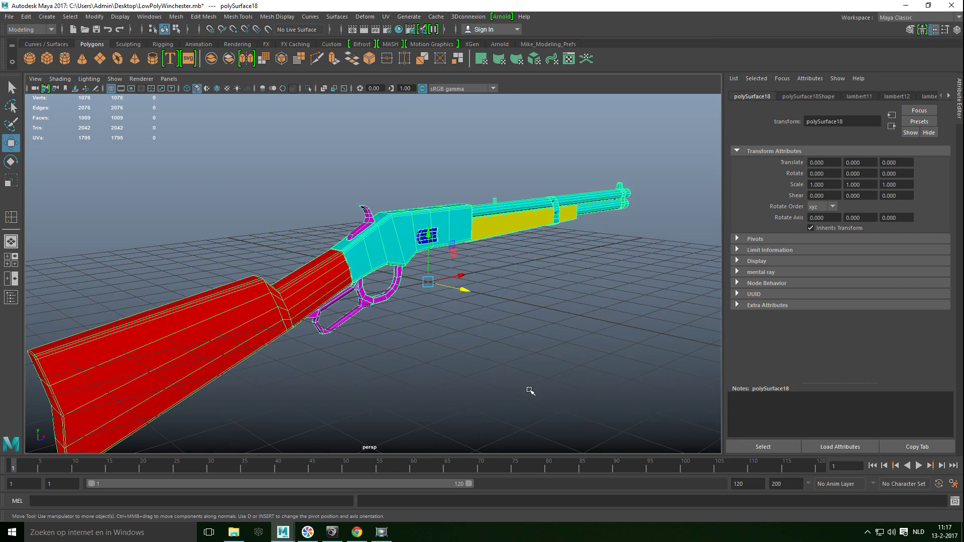
- Inspect polySurface18's UV shells in the UV Editor, then minimise that window
scroll(551, 370, up, 2)
scroll(561, 368, down, 2)
mouse_move(562, 370)
alt+mouse_down()
mouse_move(551, 372)
mouse_move(558, 376)
alt+mouse_up()
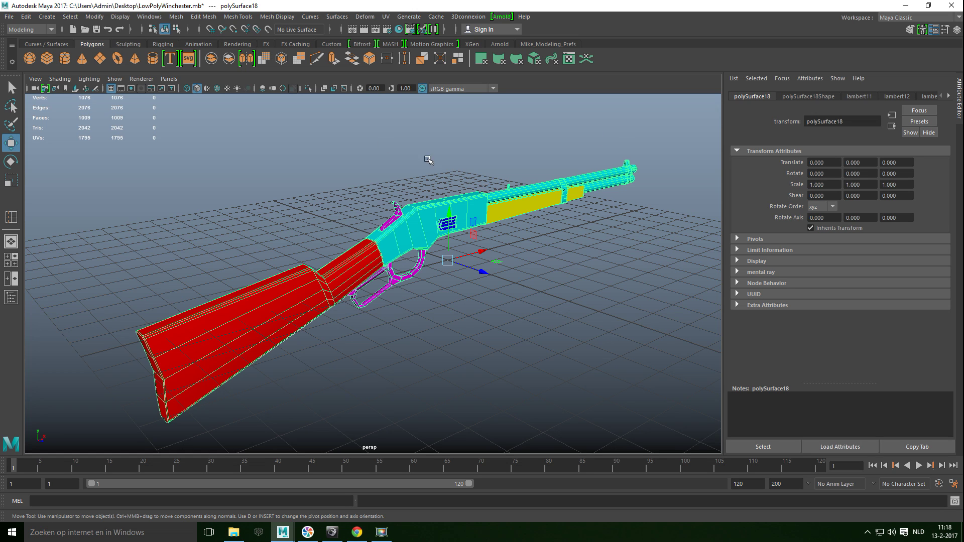
click(386, 17)
click(408, 43)
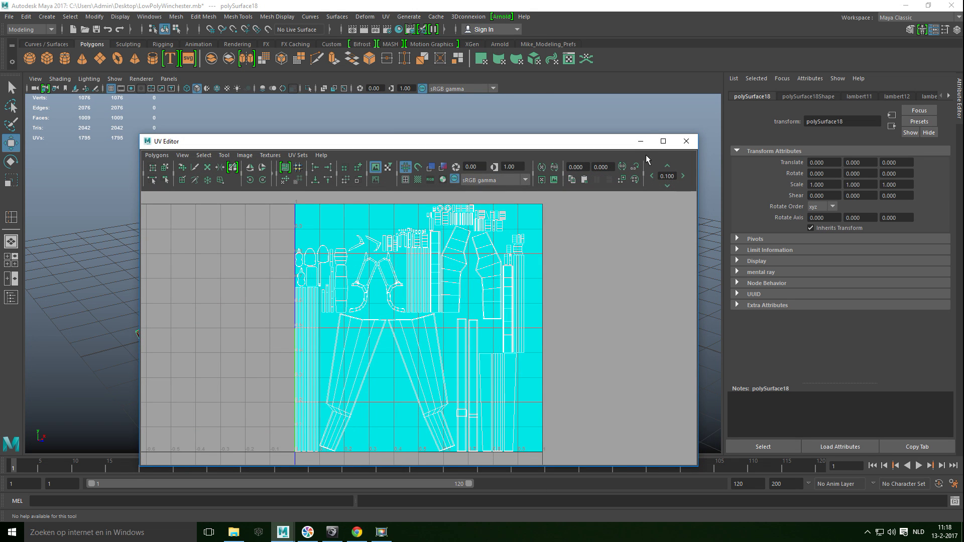
click(641, 141)
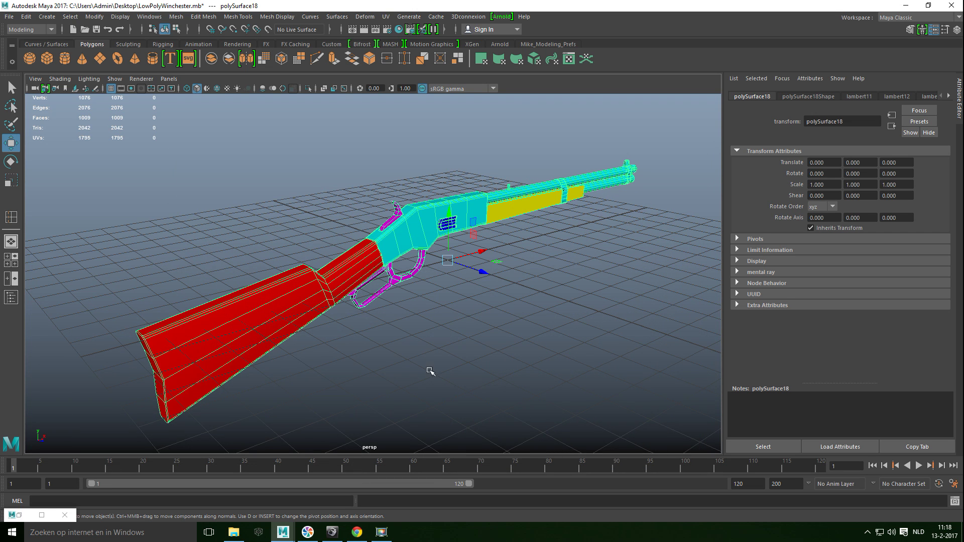
- Export the selected rifle to Desktop/WinchesterColorLowOBJ.obj, overwriting the existing file
click(9, 17)
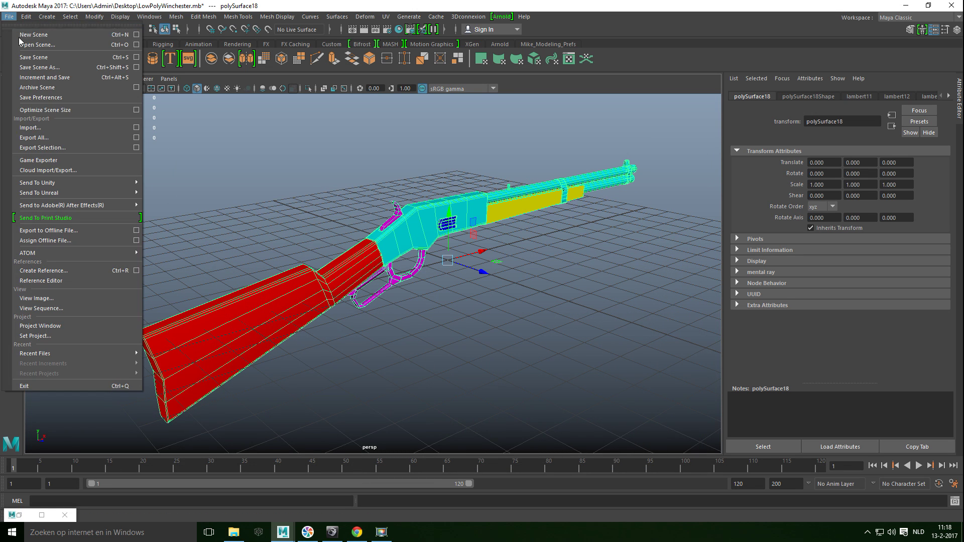
click(76, 148)
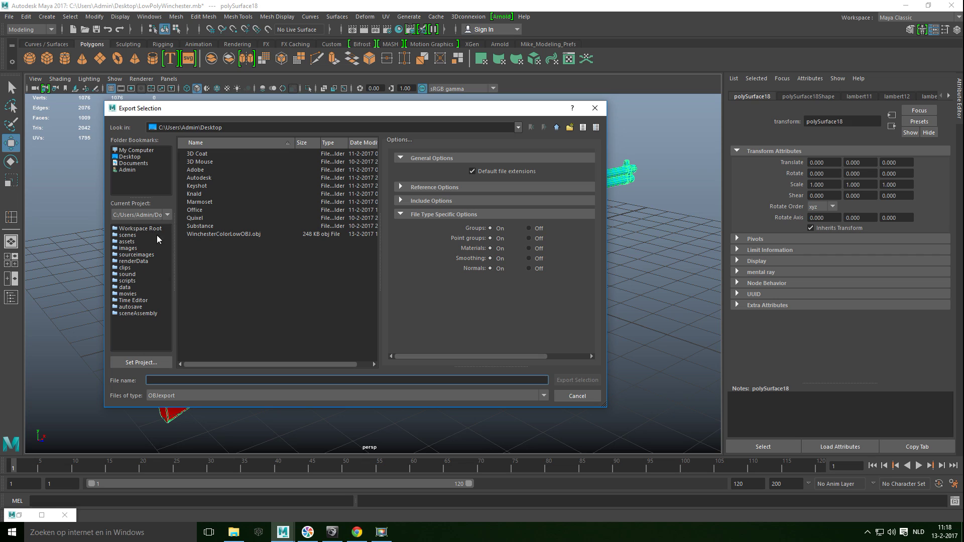
click(126, 157)
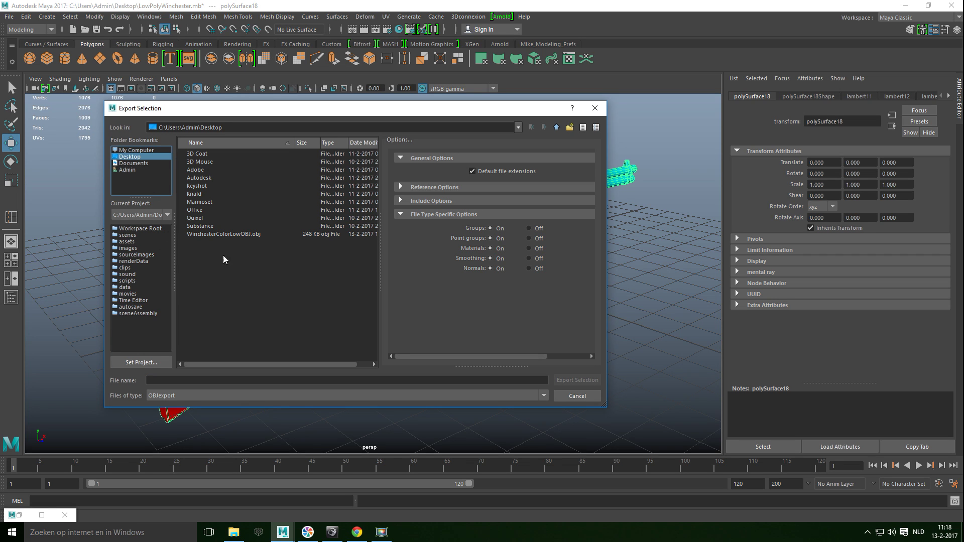
click(239, 234)
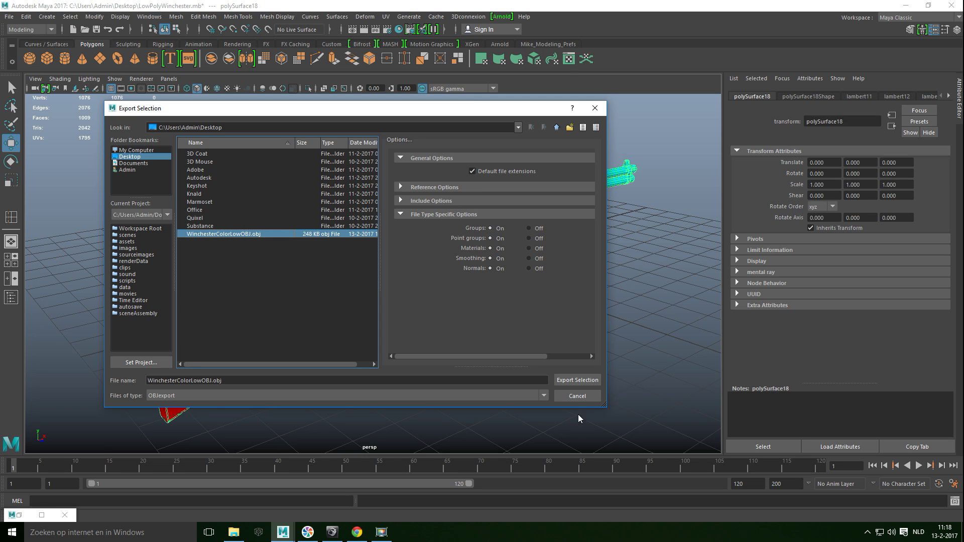
click(580, 382)
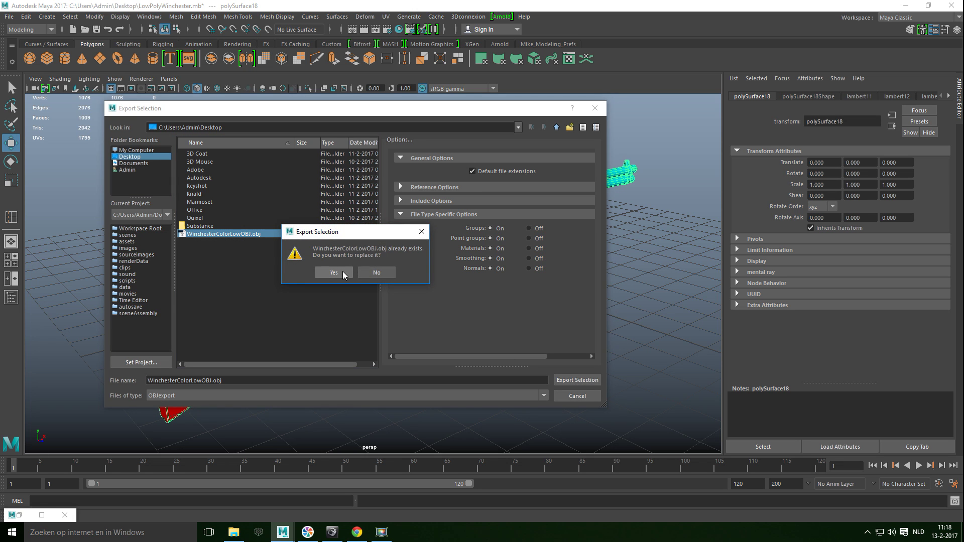
click(343, 272)
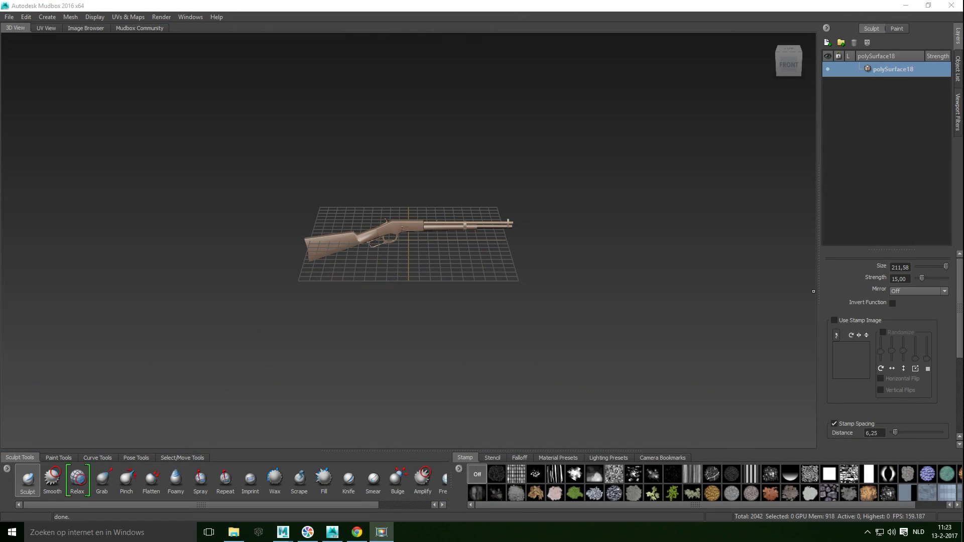
- Zoom in and orbit to frame the polySurface18 rifle closely
scroll(564, 348, up, 5)
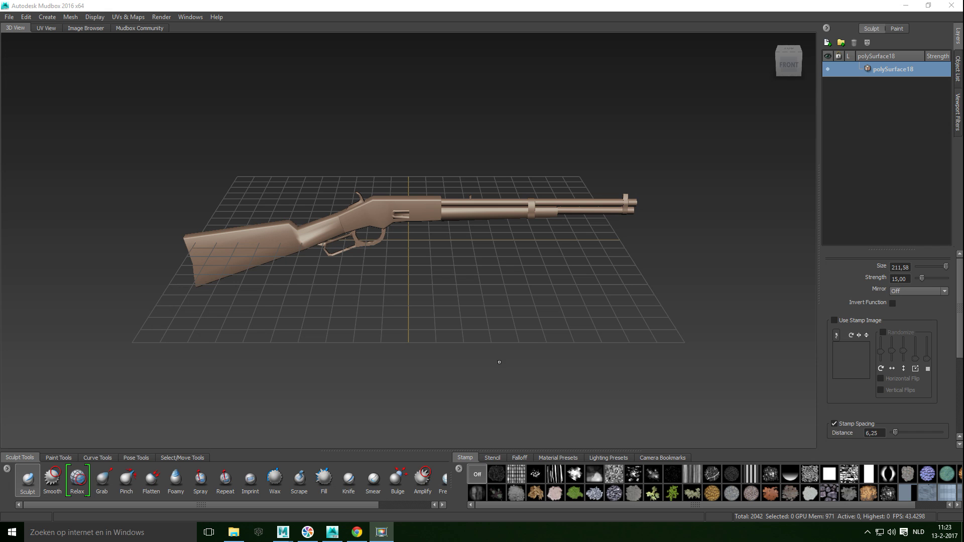
alt+drag(513, 324, 572, 304)
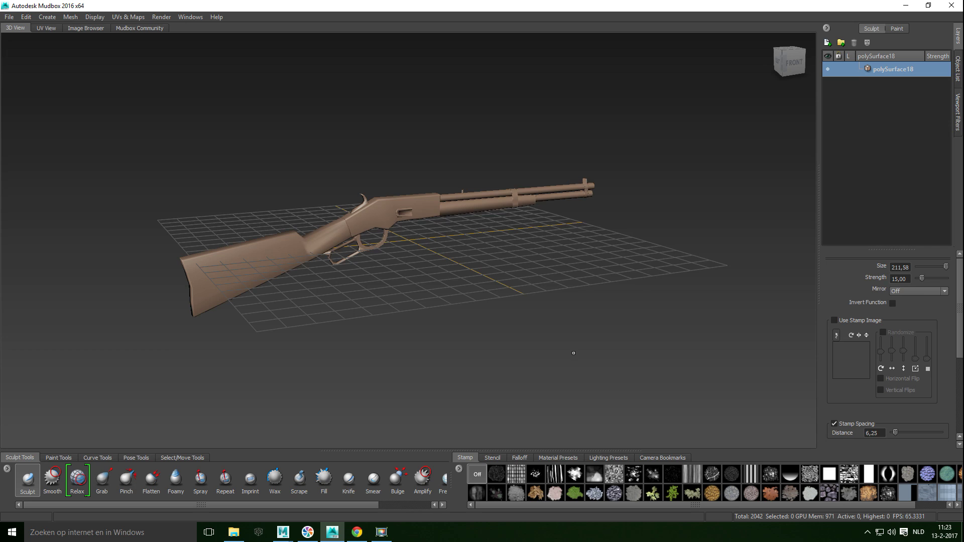
scroll(574, 353, up, 4)
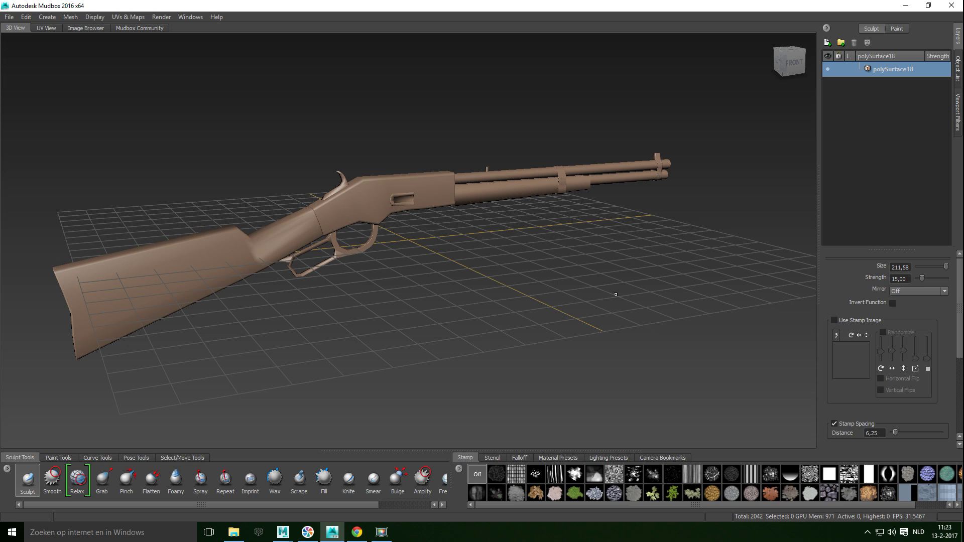
- Subdivide the rifle to level 6 (4,157,440 faces) with Shift+D and view it side-on
key(shift+d)
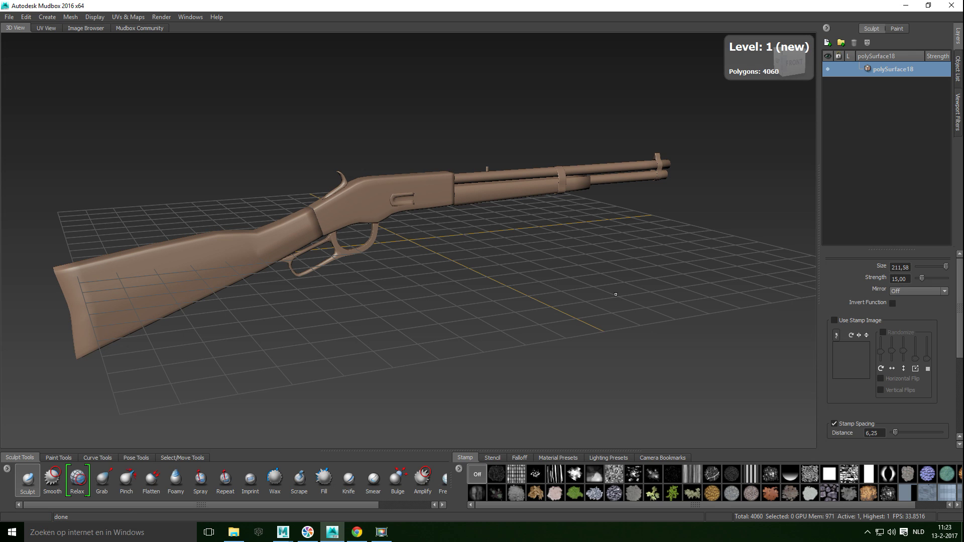
key(shift+d)
key(shift+d)
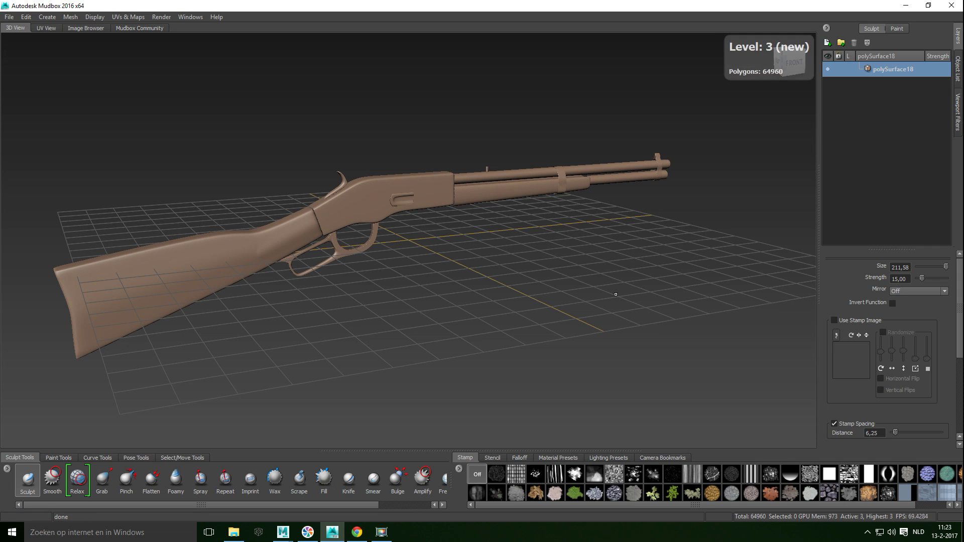
key(shift+d)
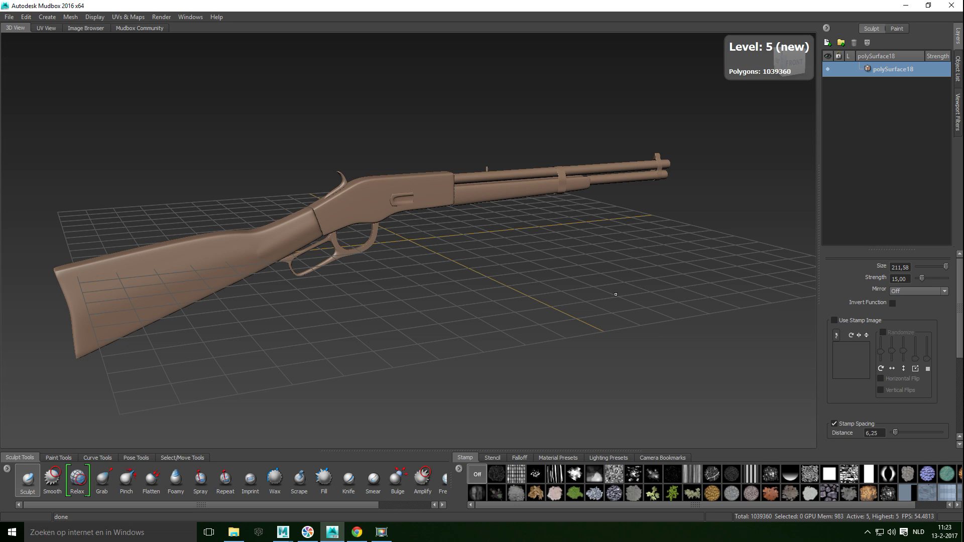
key(shift+d)
mouse_move(539, 298)
alt+mouse_down()
mouse_move(536, 267)
mouse_move(530, 303)
alt+mouse_up()
scroll(522, 293, up, 1)
scroll(318, 332, down, 2)
scroll(351, 331, up, 5)
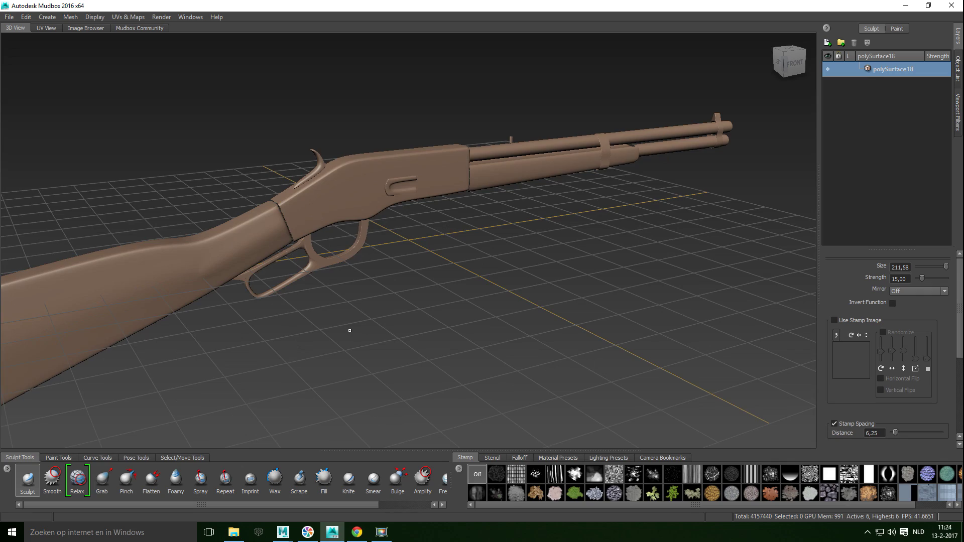
alt+drag(609, 300, 550, 291)
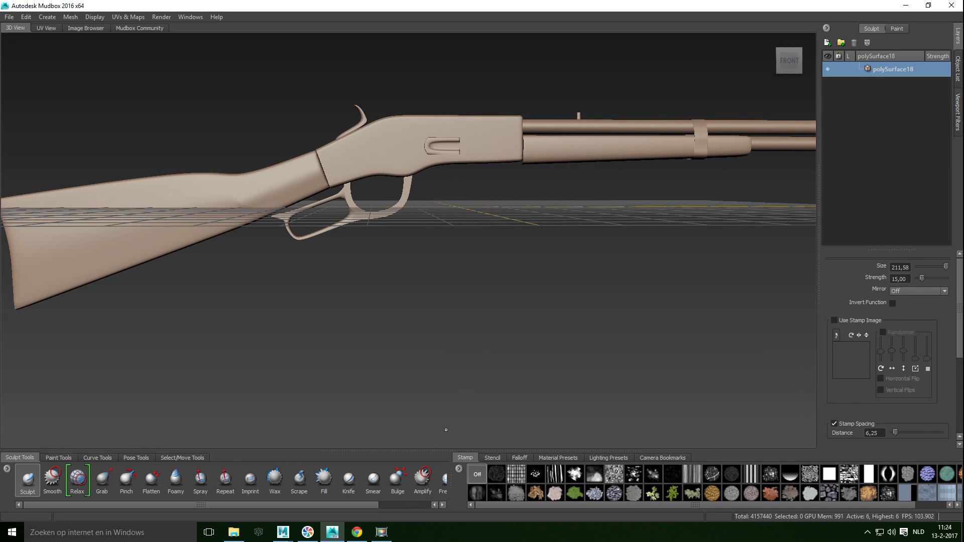
- Switch the cell-noise stencil overlay off
click(493, 458)
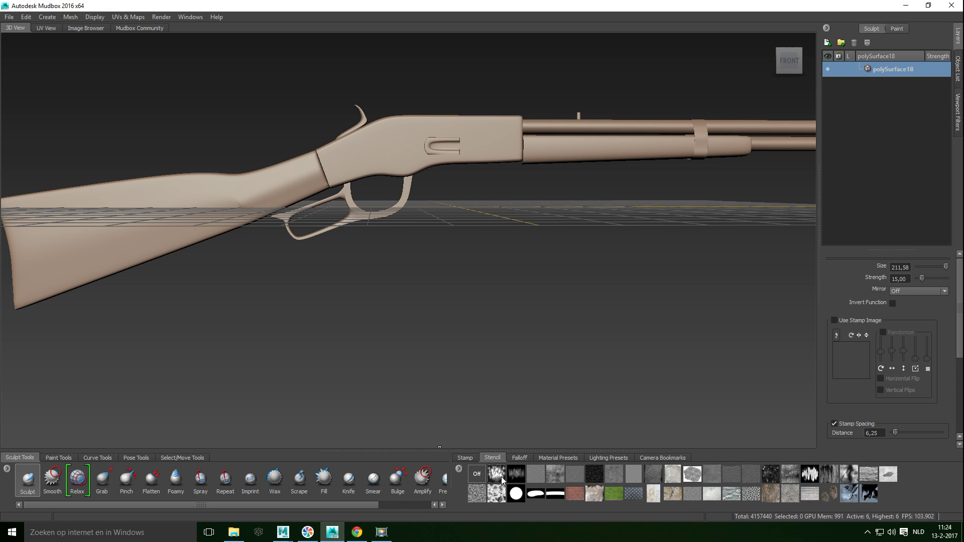
click(502, 478)
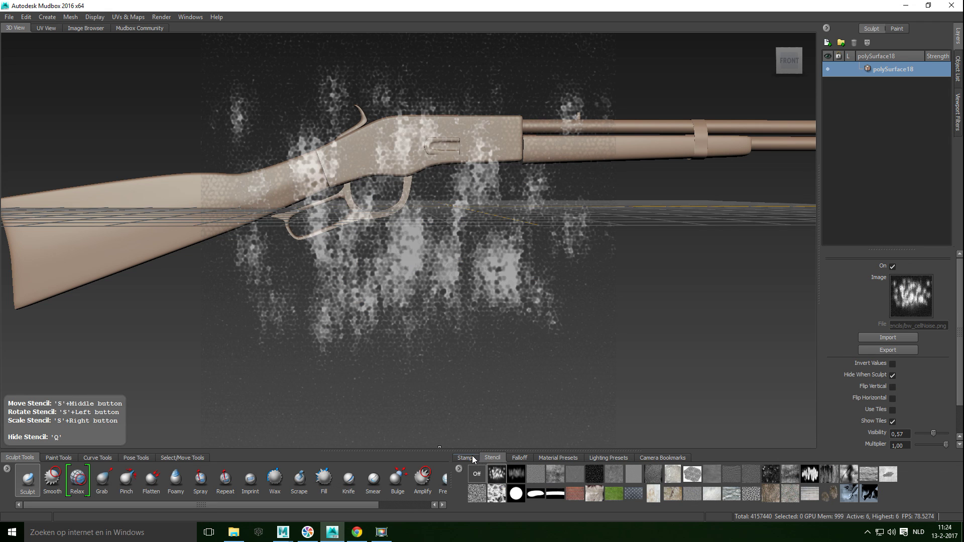
click(468, 459)
click(492, 459)
click(477, 475)
- Set the sculpt brush's stamp image to the cloud shape
click(465, 459)
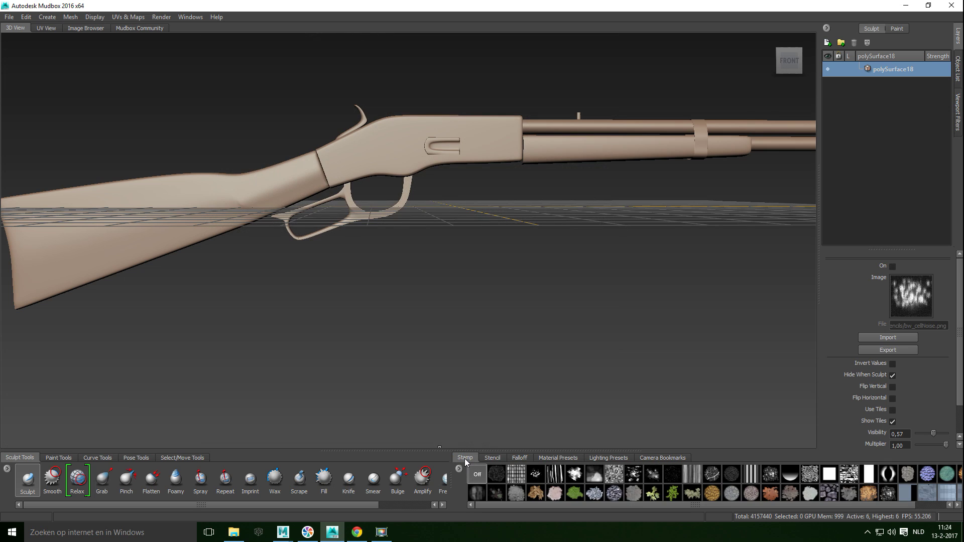
click(517, 478)
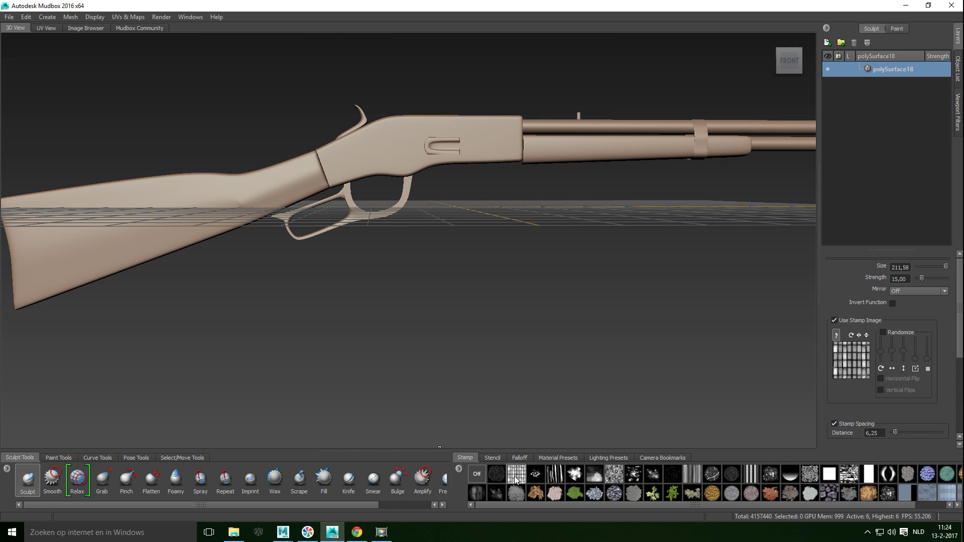
click(576, 477)
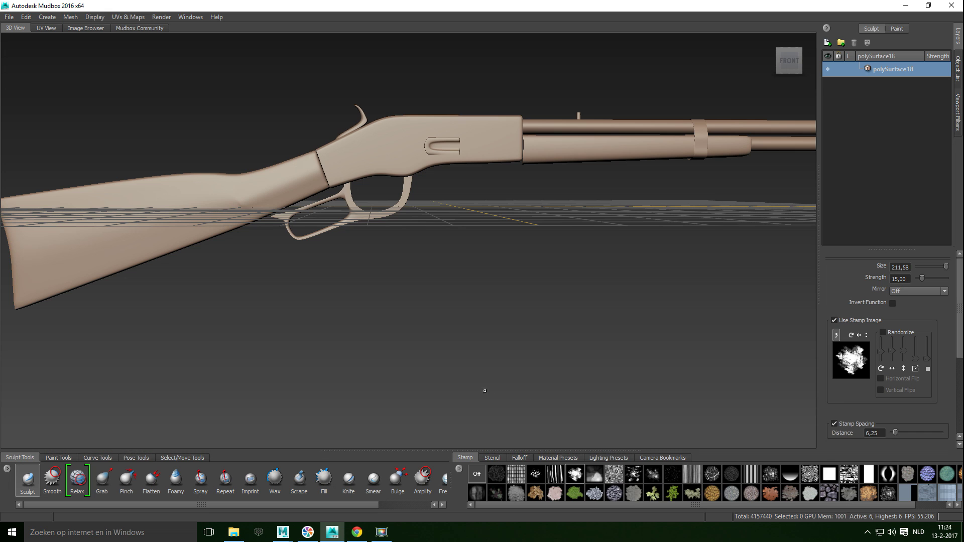
- Shrink the brush to about 52, stamp a test wood-grain stroke on the stock, then undo it
alt+drag(492, 402, 526, 385)
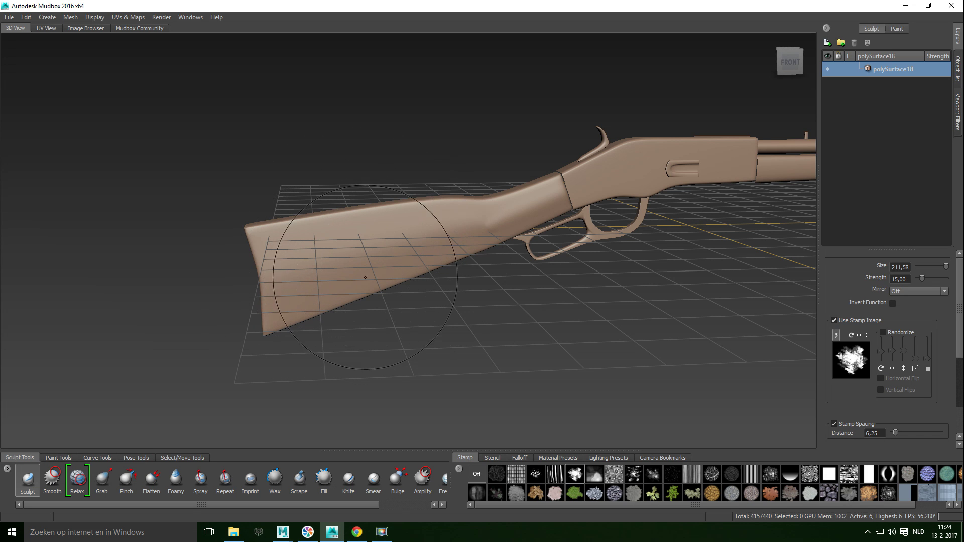
alt+right_drag(354, 275, 376, 252)
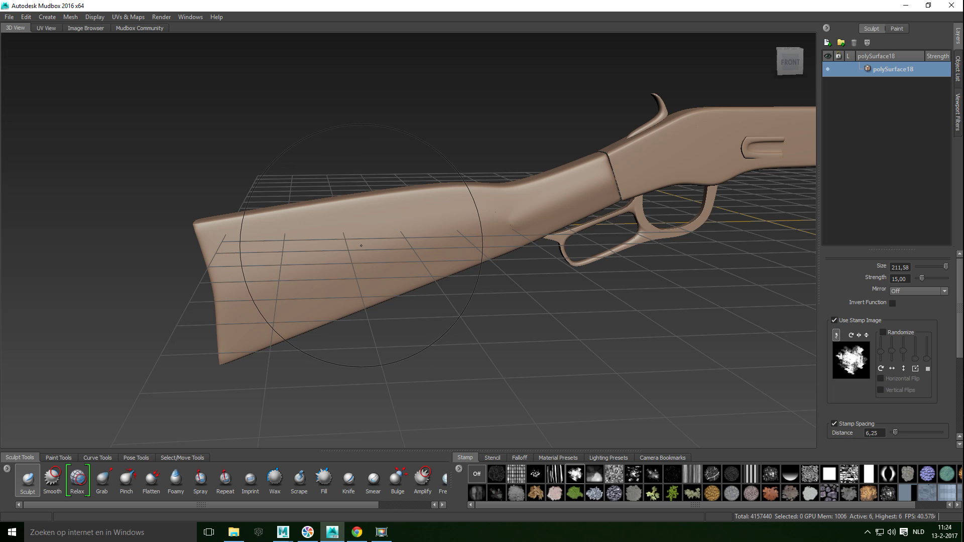
drag(362, 238, 363, 238)
scroll(914, 355, down, 1)
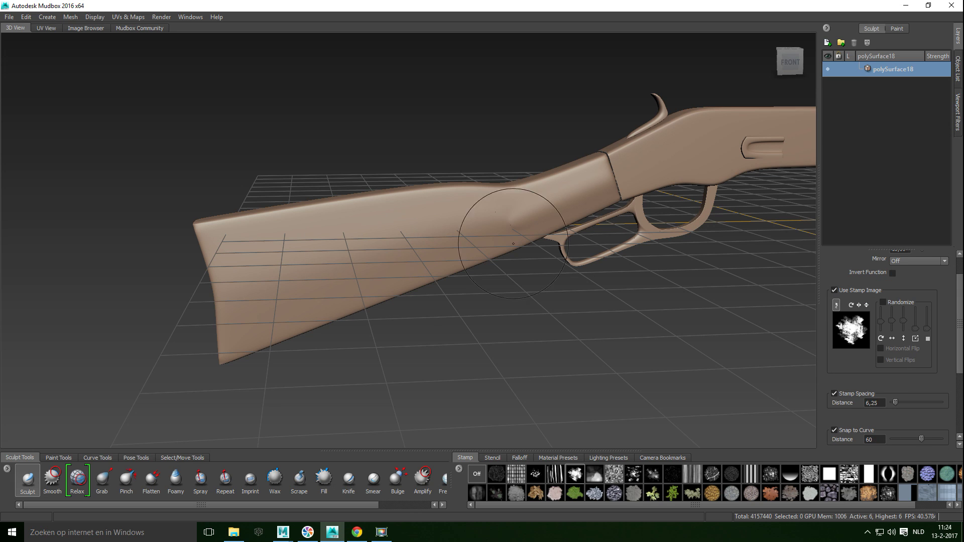
drag(370, 243, 306, 253)
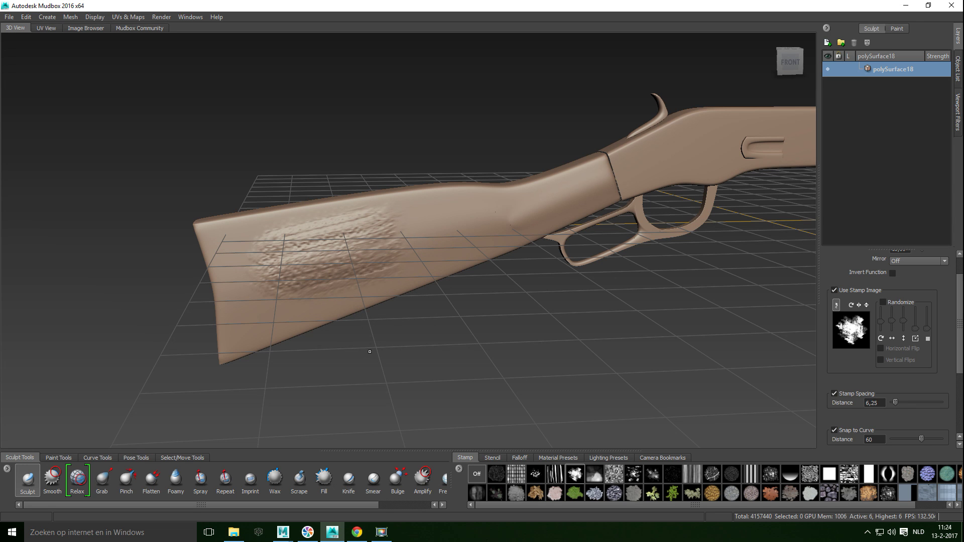
scroll(393, 329, up, 3)
alt+drag(396, 326, 383, 345)
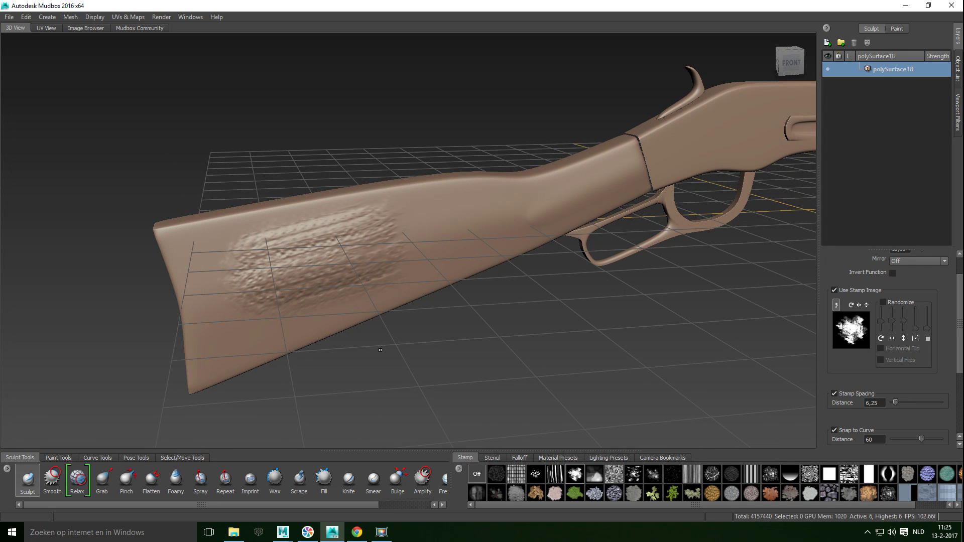
key(ctrl+z)
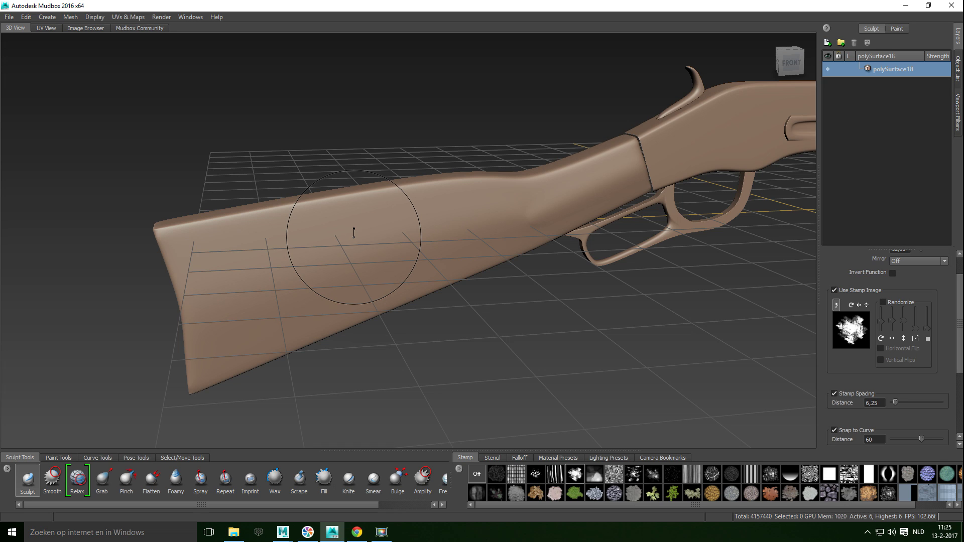
- Sculpt a wood-grain texture along the upper stock, then soften its roughness
mouse_move(354, 235)
mouse_down()
mouse_move(442, 216)
mouse_move(226, 221)
mouse_up()
scroll(344, 311, up, 3)
mouse_move(426, 348)
alt+mouse_down()
mouse_move(384, 354)
mouse_move(355, 394)
mouse_move(334, 226)
mouse_move(344, 224)
alt+mouse_up()
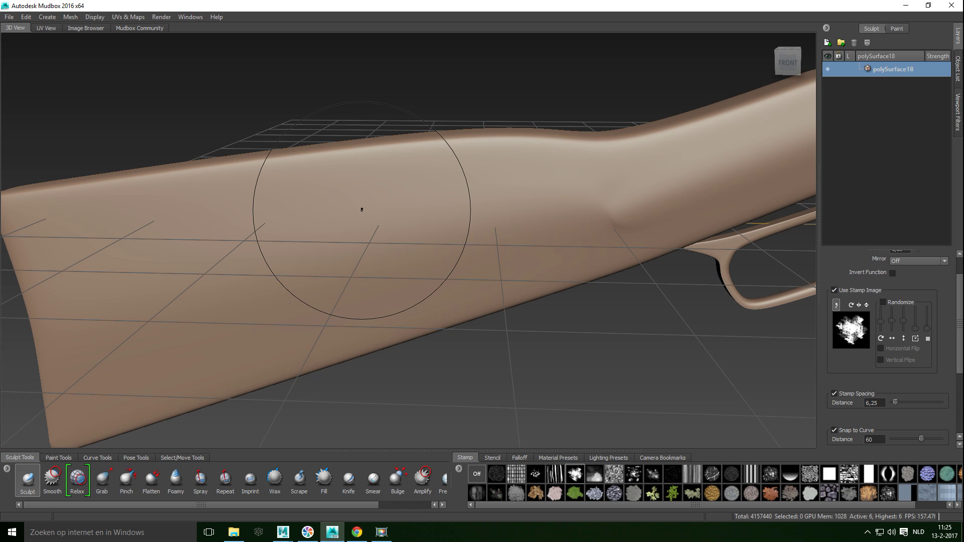
mouse_move(428, 221)
mouse_down()
mouse_move(179, 222)
mouse_move(447, 217)
mouse_move(271, 283)
mouse_up()
click(271, 283)
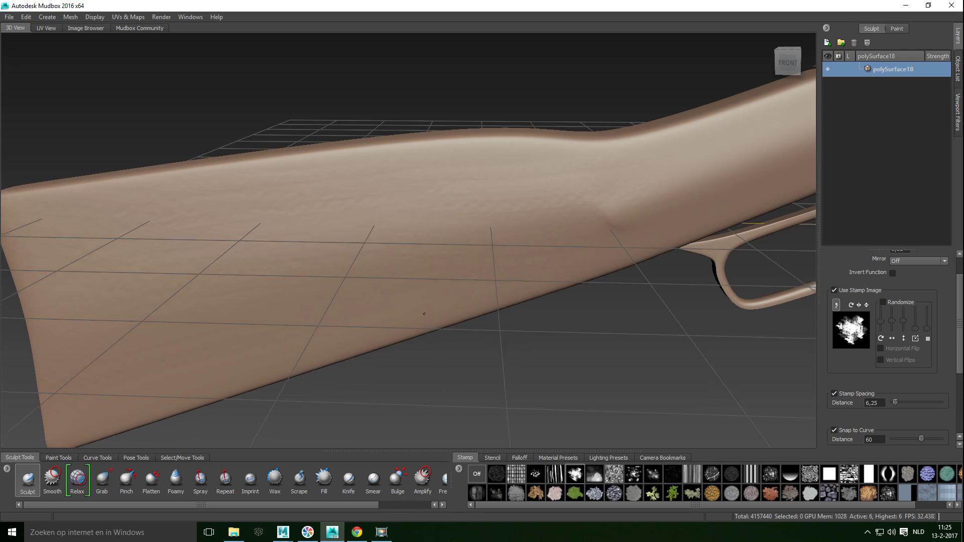
- Shrink the brush to a tiny size and carve fine grain lines across the stock
alt+drag(409, 302, 296, 402)
mouse_move(222, 394)
alt+mouse_down()
mouse_move(402, 331)
mouse_move(482, 321)
mouse_move(517, 334)
alt+mouse_up()
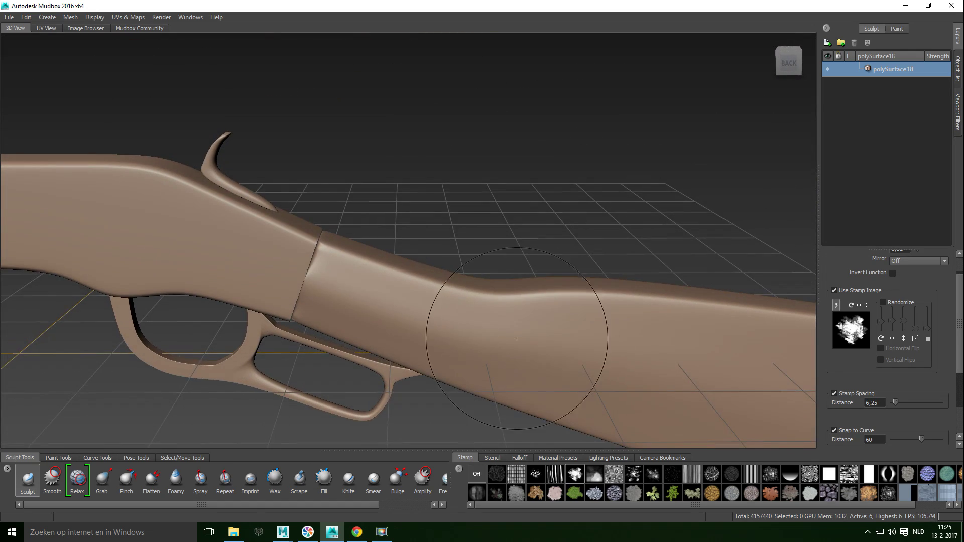
alt+middle_drag(678, 355, 431, 282)
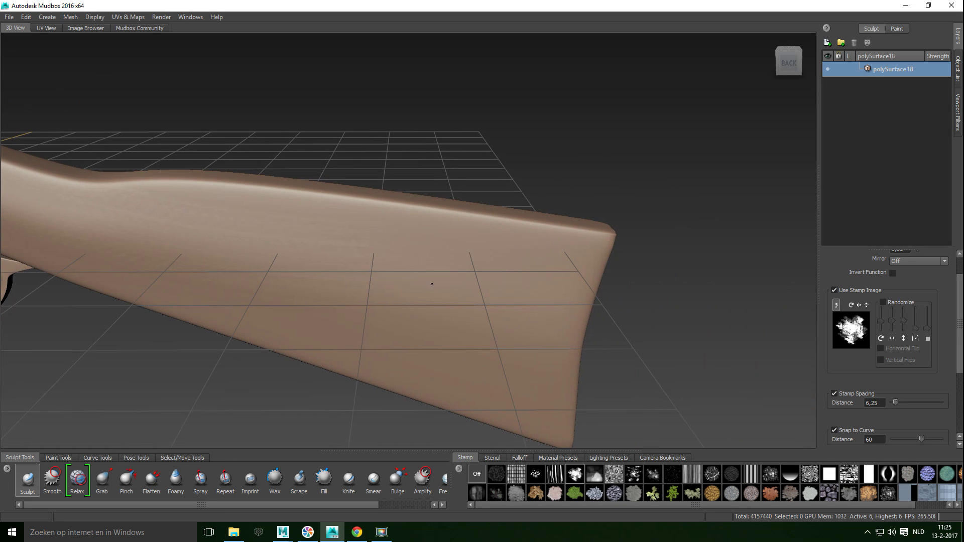
mouse_move(637, 280)
alt+mouse_down()
mouse_move(582, 318)
mouse_move(437, 308)
mouse_move(494, 320)
mouse_move(452, 323)
mouse_move(469, 323)
alt+mouse_up()
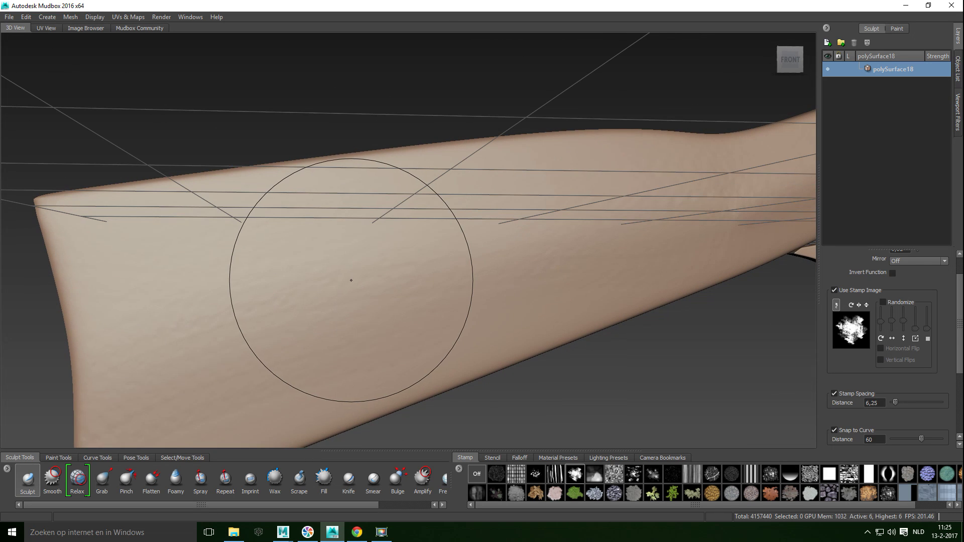
drag(353, 281, 358, 278)
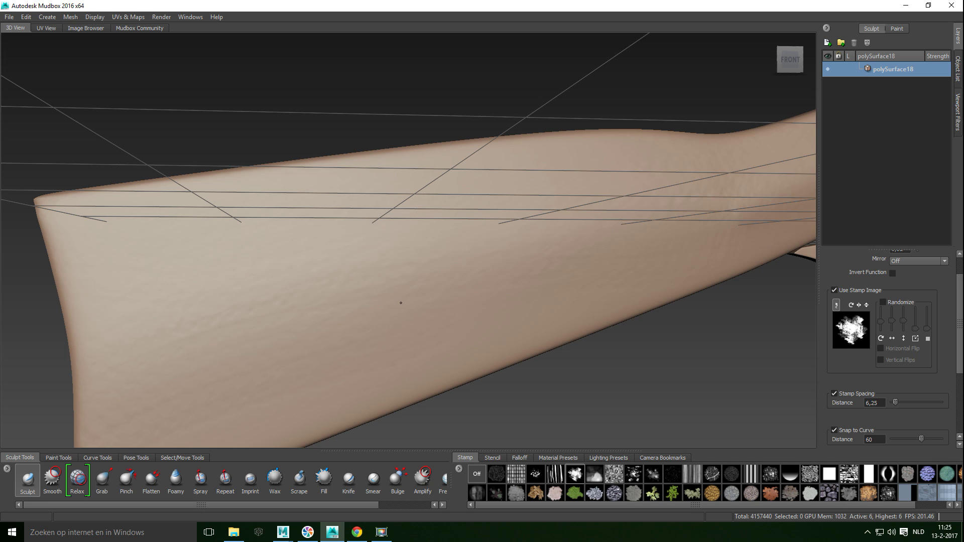
drag(370, 299, 370, 297)
drag(325, 263, 457, 306)
scroll(513, 349, down, 5)
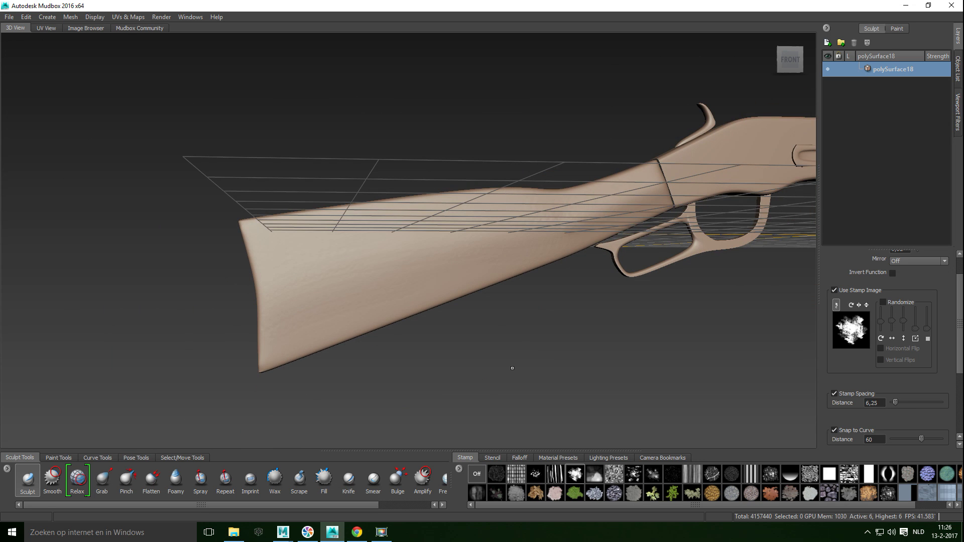
alt+drag(497, 365, 550, 400)
alt+right_drag(558, 389, 494, 391)
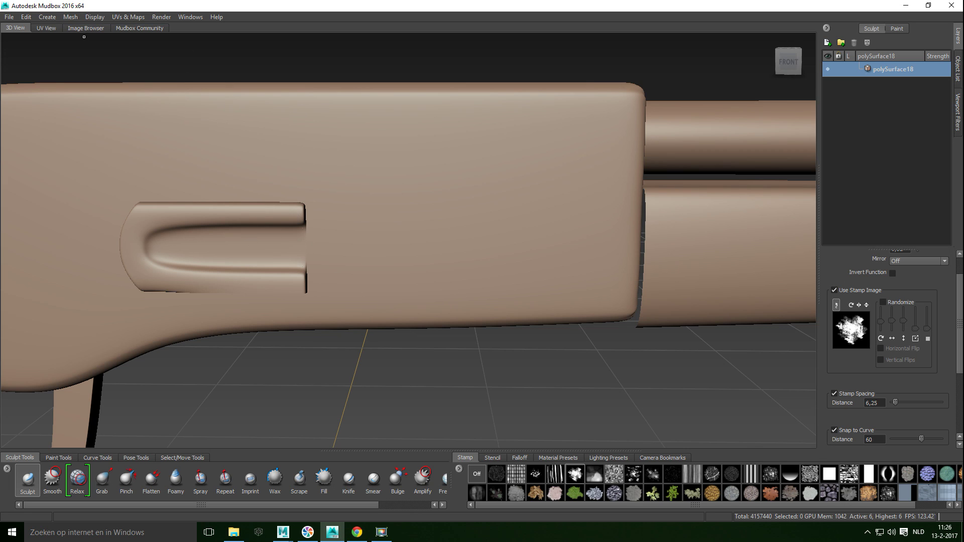
- Point the Image Browser at the Desktop folder on the C: drive
click(80, 28)
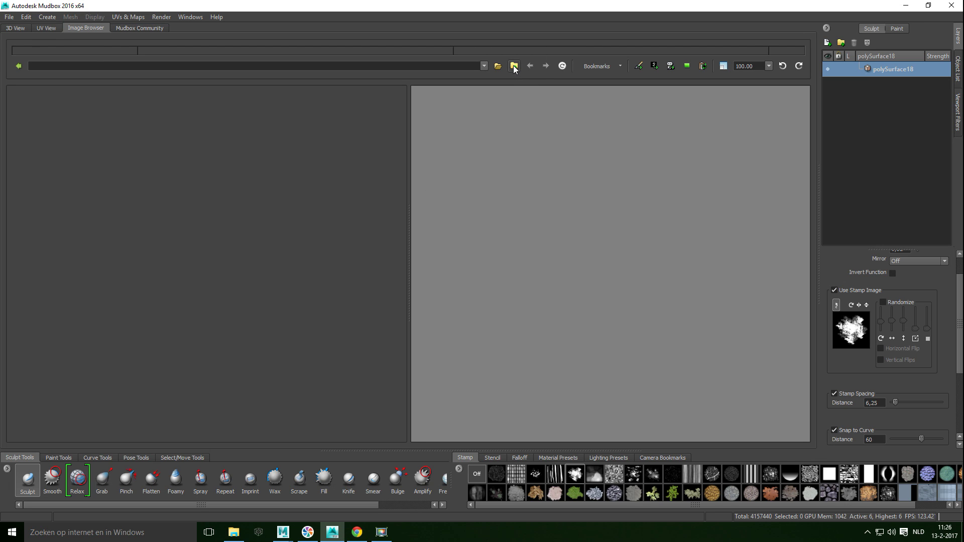
click(497, 67)
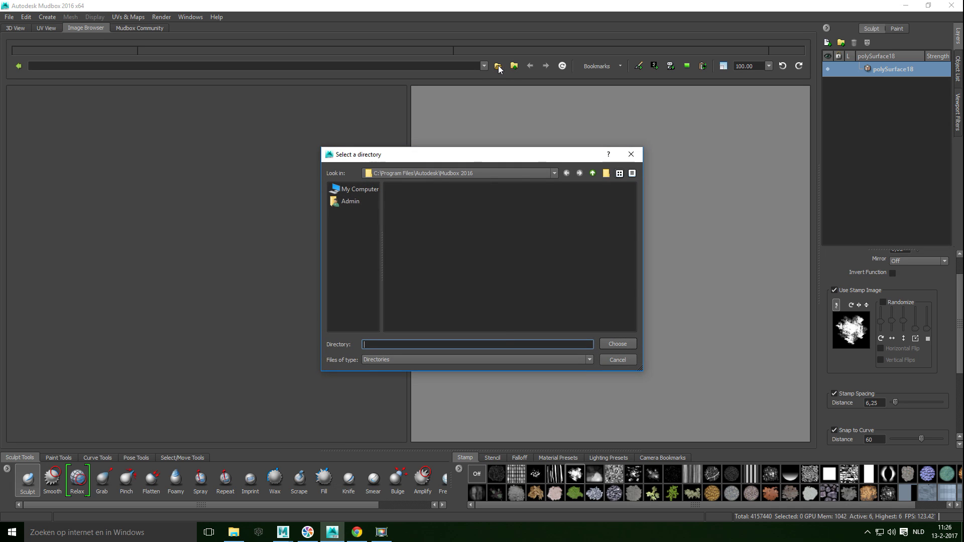
click(356, 192)
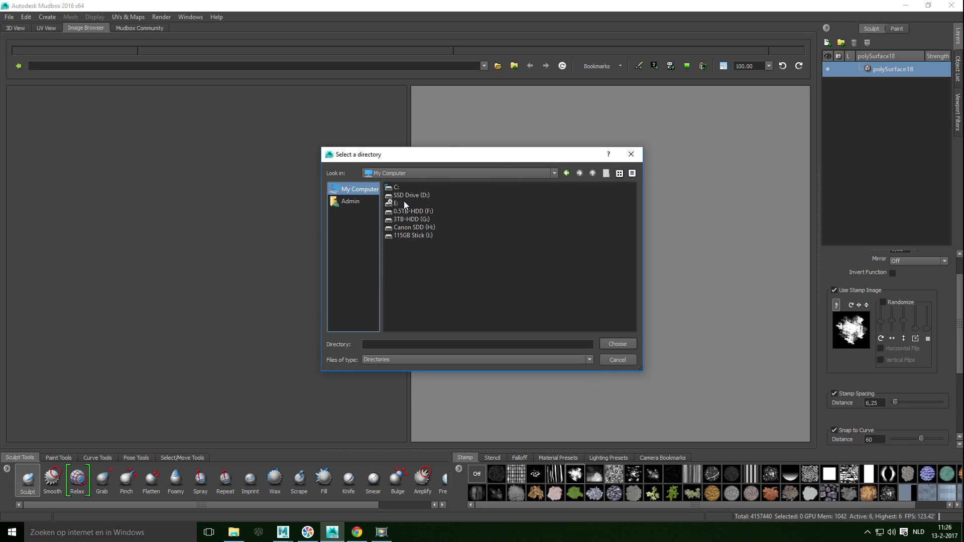
click(400, 187)
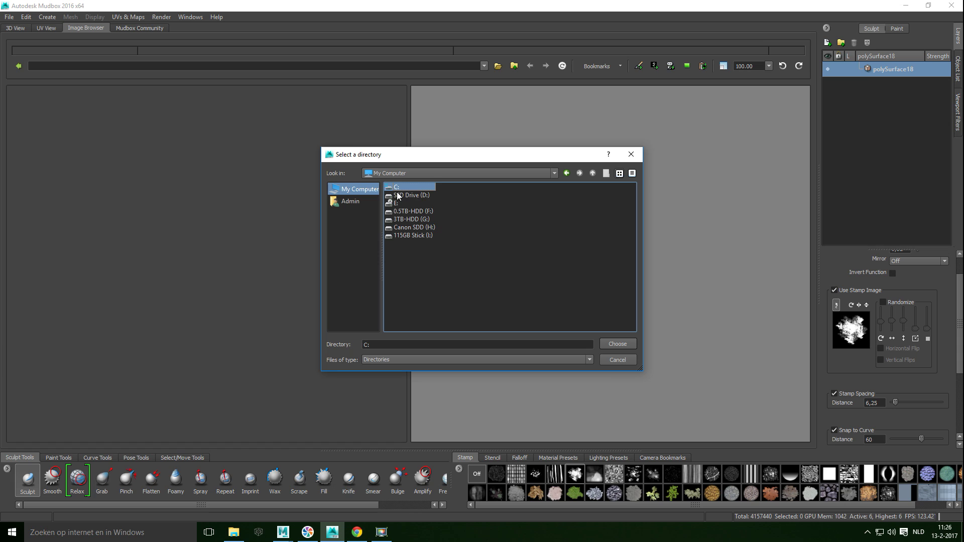
double_click(402, 188)
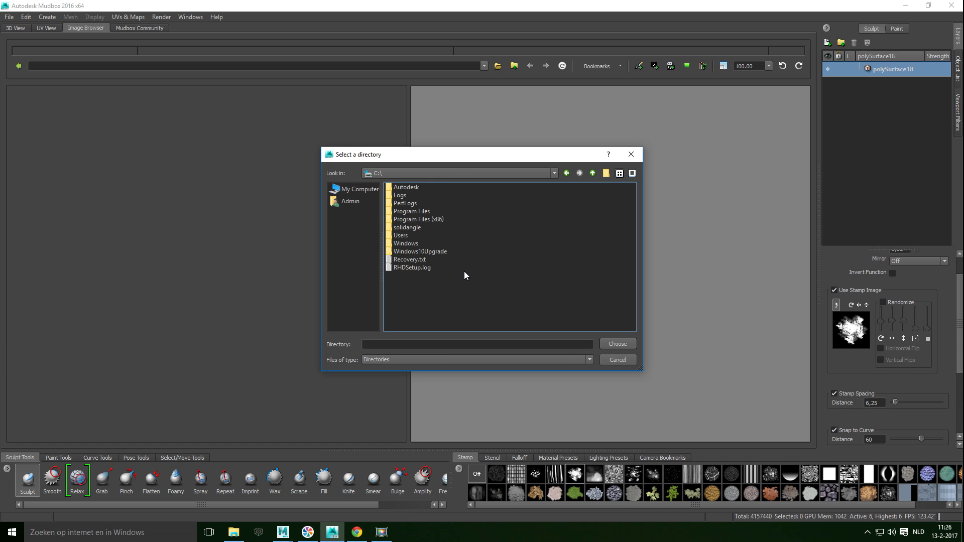
click(350, 201)
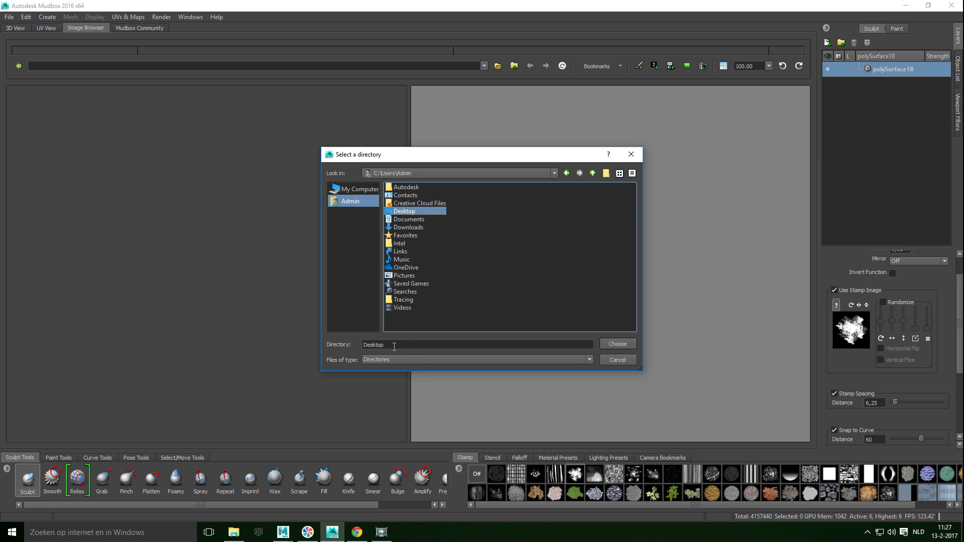
click(618, 345)
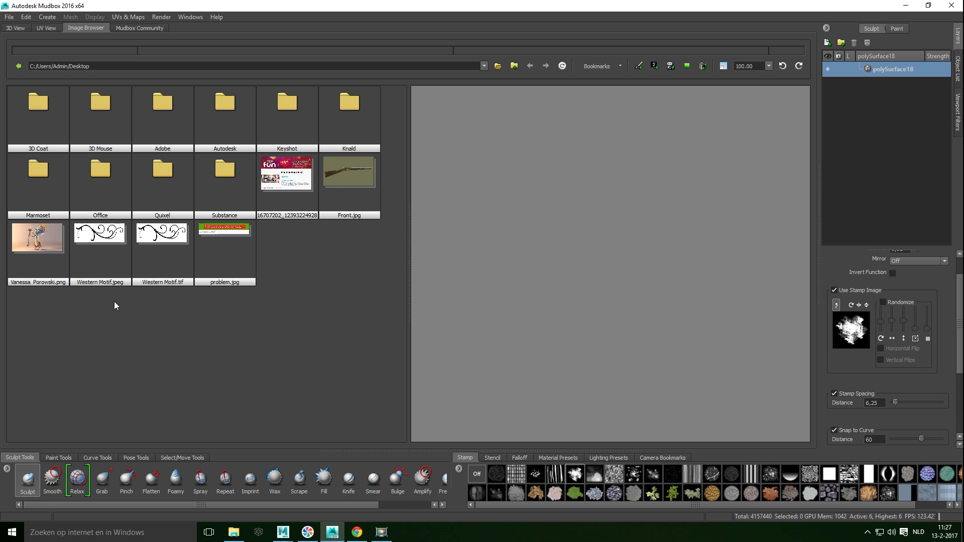
- Set Western Motif.tif as the stencil and return to the 3D View
click(167, 237)
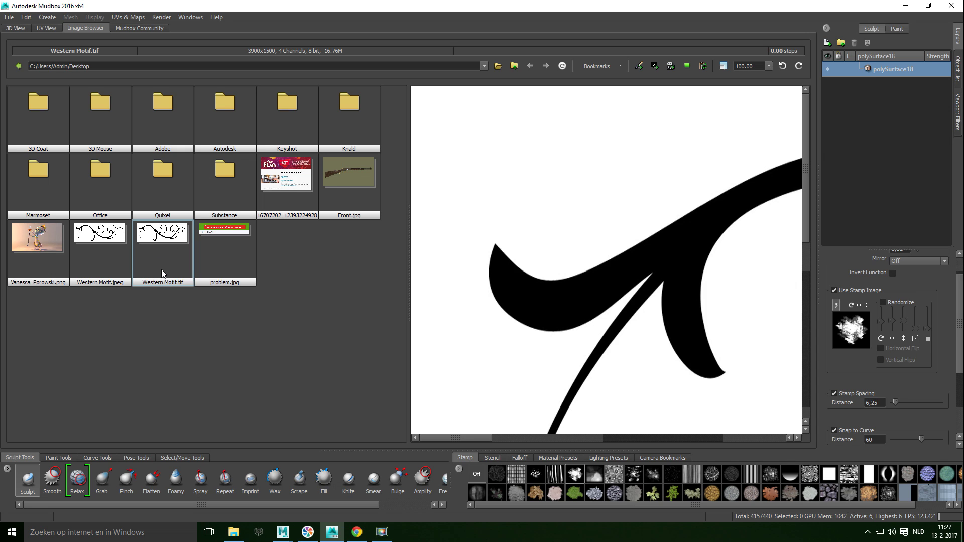
click(656, 69)
click(655, 68)
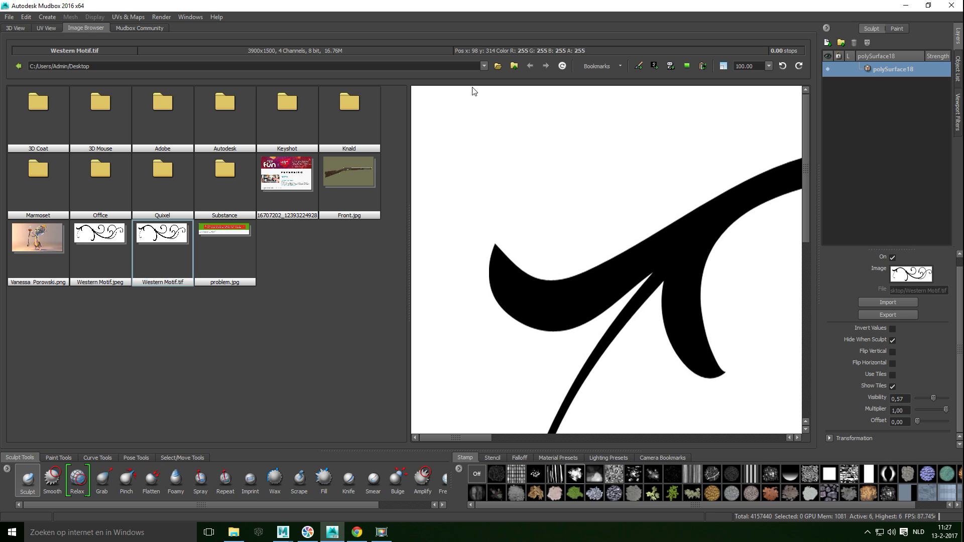
click(16, 28)
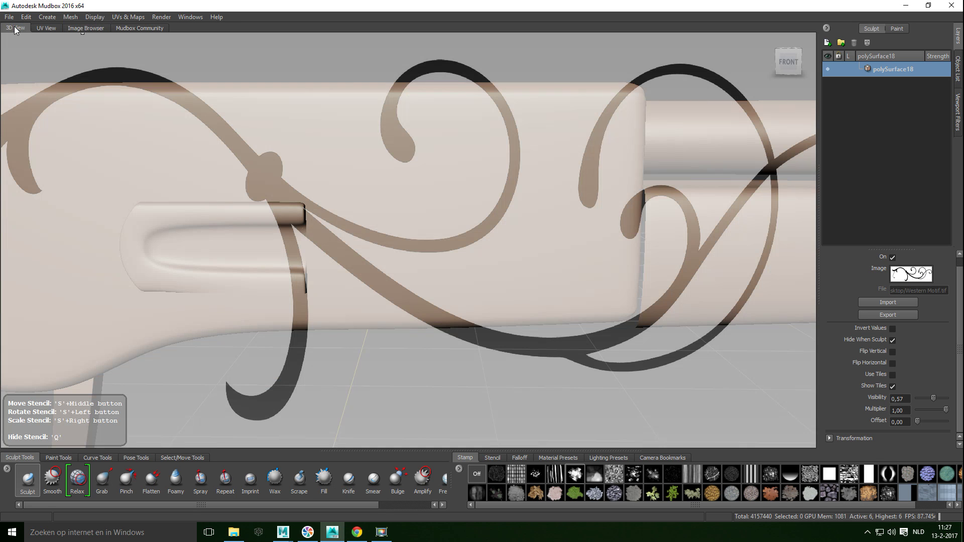
- Expand the stencil Transformation settings and set the X scale to 0,5
scroll(396, 201, down, 2)
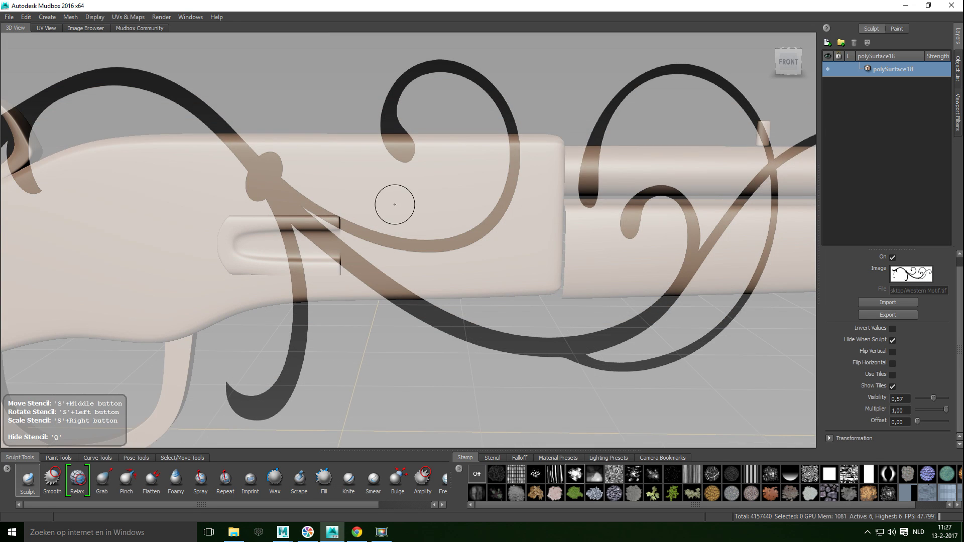
scroll(412, 231, up, 3)
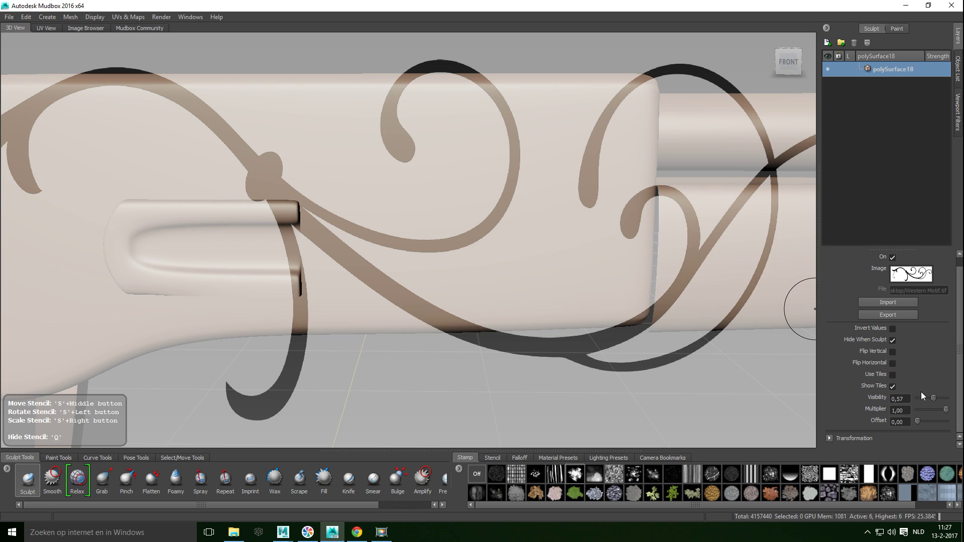
click(830, 438)
scroll(924, 358, down, 3)
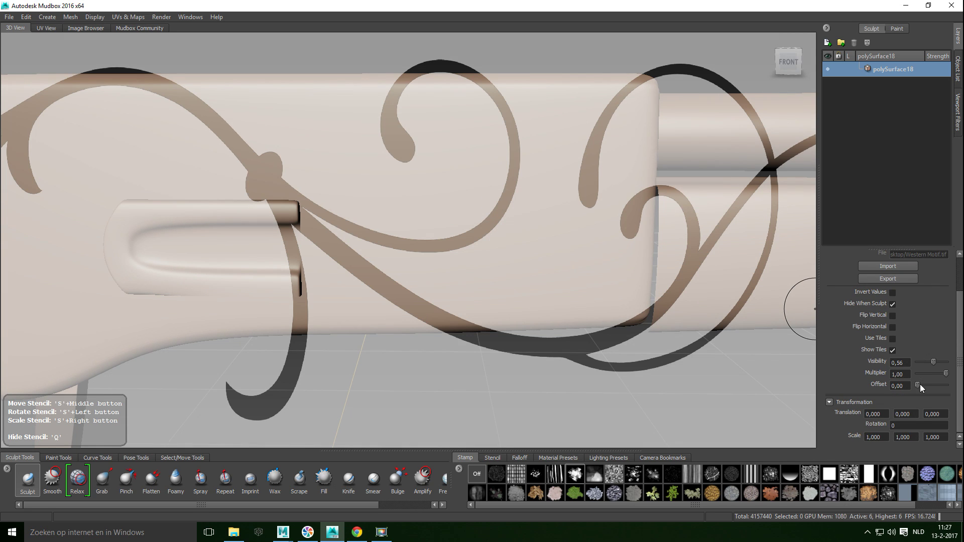
click(889, 437)
text(.5)
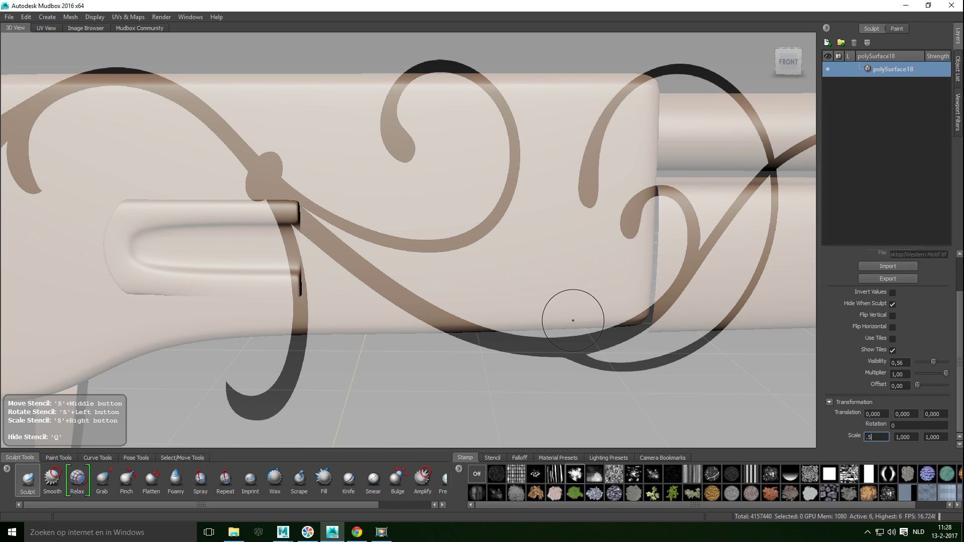
key(Return)
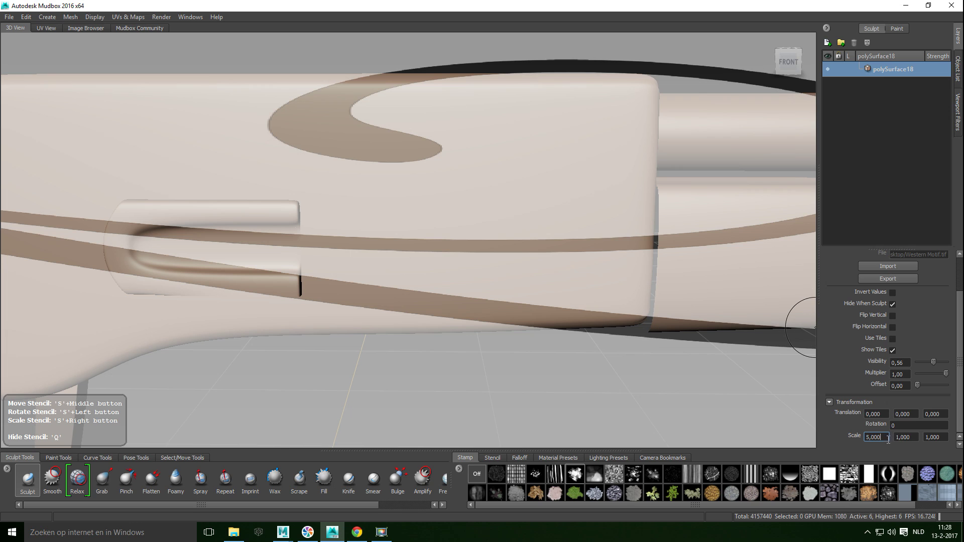
drag(886, 437, 864, 438)
text(0,5)
key(Return)
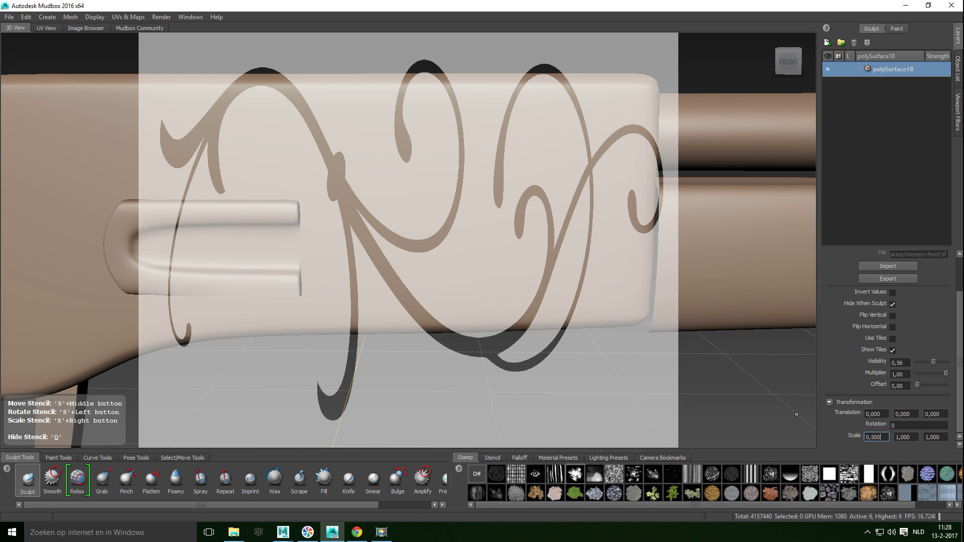
- Set the stencil's Y and Z scale to 0,5 as well, then zoom in on the receiver
key(Tab)
text(,)
key(Tab)
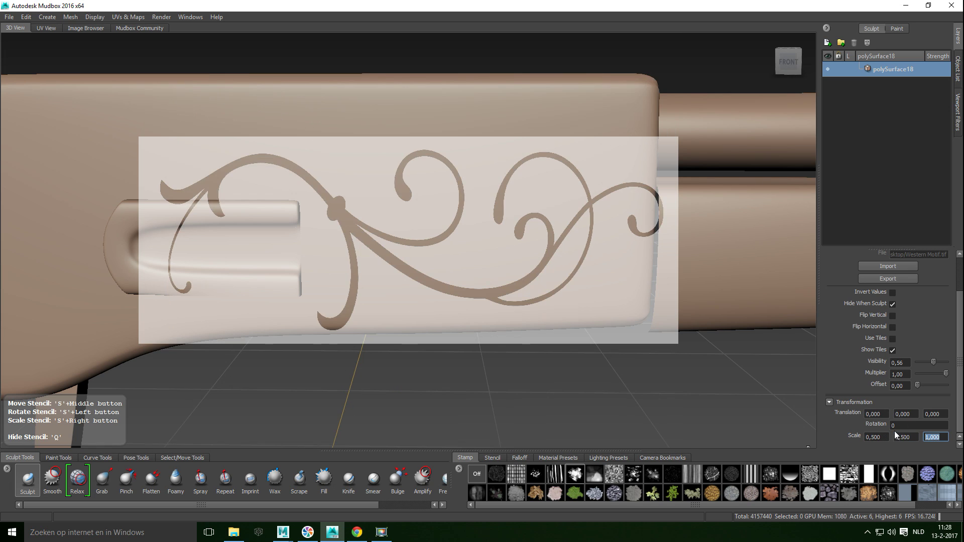
text(,5)
key(Return)
click(912, 440)
scroll(223, 242, up, 3)
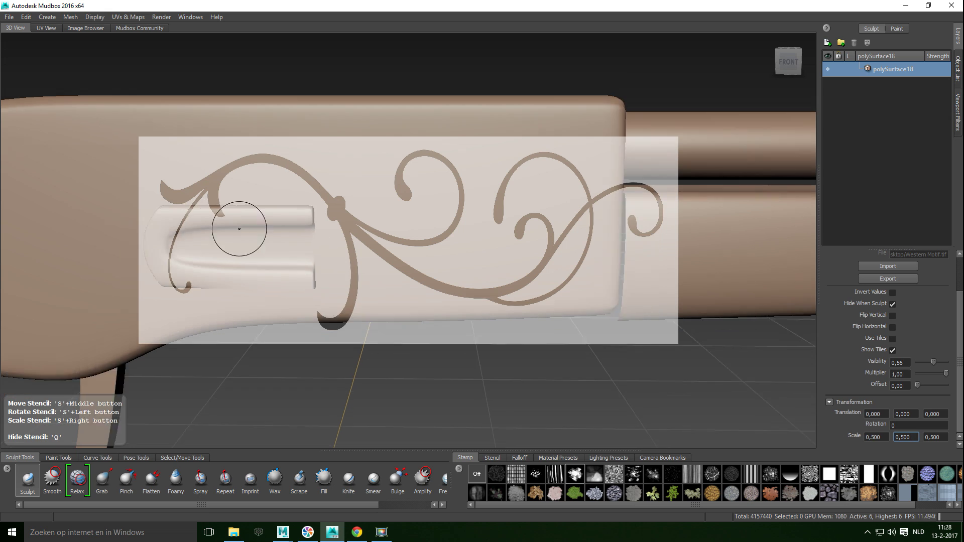
scroll(224, 241, up, 5)
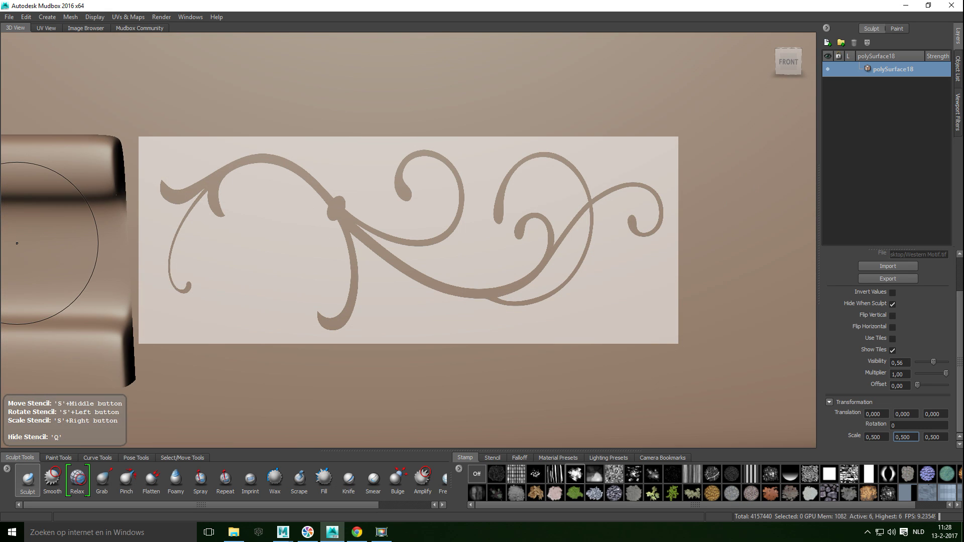
- Switch to the Sculpt tool and test strokes on the receiver with the stencil hidden
alt+drag(269, 243, 255, 237)
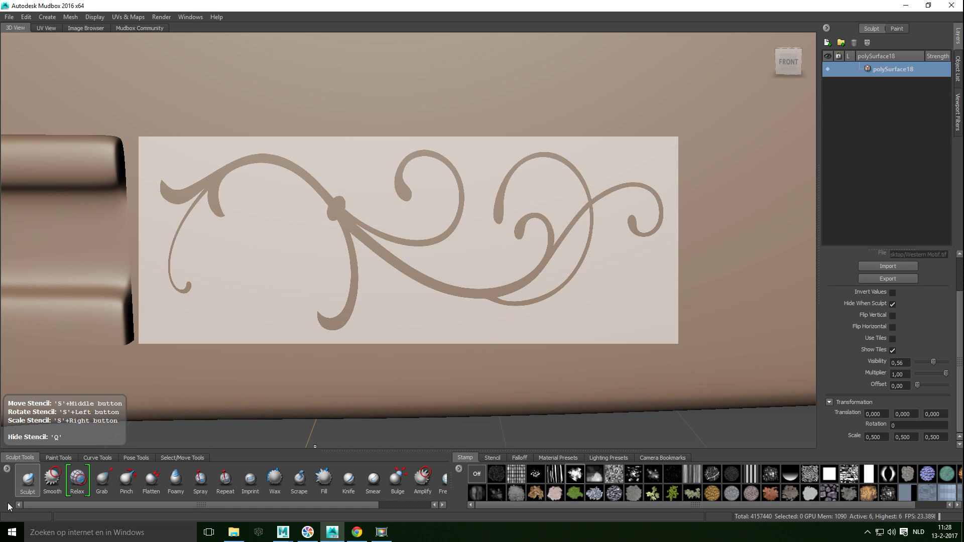
click(26, 483)
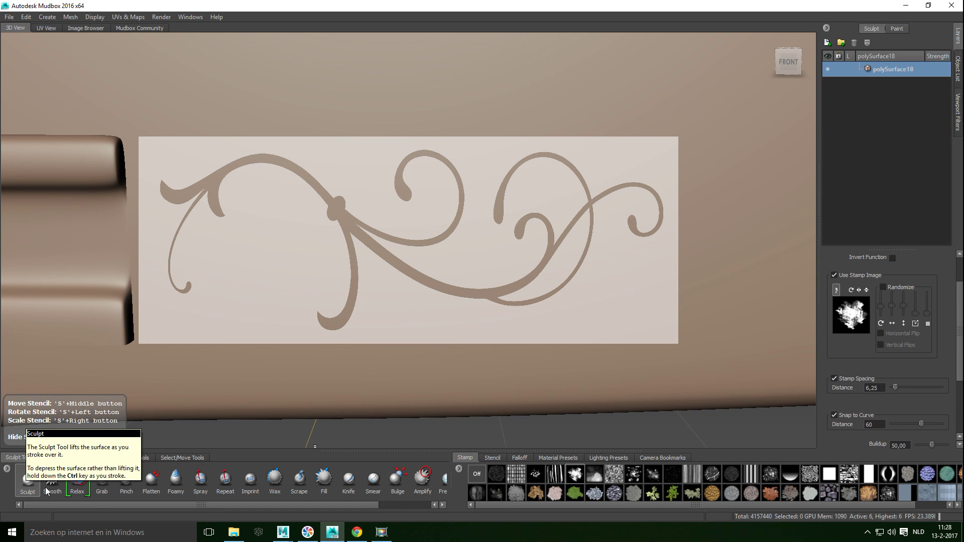
key(q)
click(578, 211)
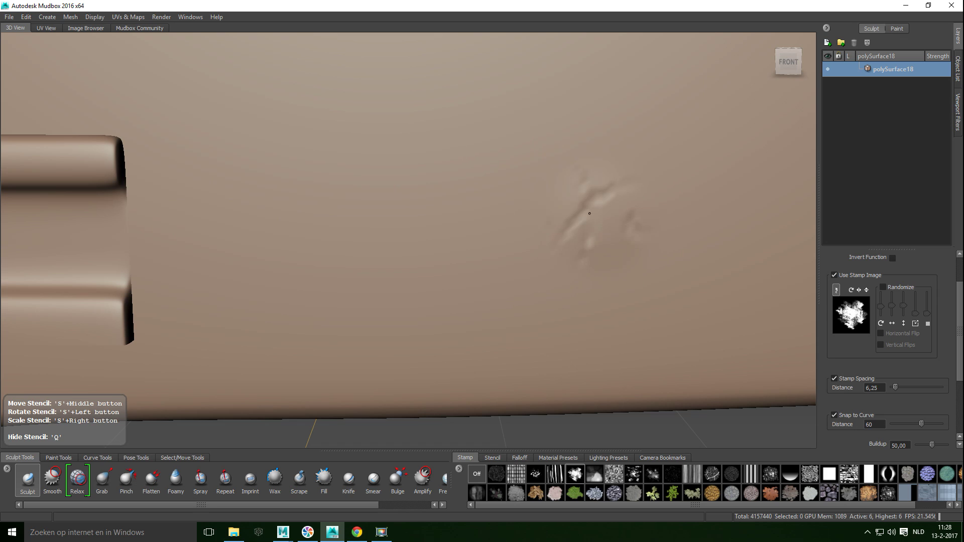
mouse_move(536, 192)
mouse_down()
mouse_move(459, 220)
mouse_move(468, 291)
mouse_move(404, 253)
mouse_move(410, 212)
mouse_move(382, 254)
mouse_move(528, 226)
mouse_move(628, 184)
mouse_move(679, 281)
mouse_move(663, 344)
mouse_move(578, 344)
mouse_move(612, 144)
mouse_move(211, 169)
mouse_move(187, 264)
mouse_move(296, 344)
mouse_move(648, 344)
mouse_move(666, 195)
mouse_move(432, 181)
mouse_move(353, 151)
mouse_up()
drag(107, 137, 177, 209)
mouse_move(147, 343)
mouse_down()
mouse_move(681, 342)
mouse_move(656, 134)
mouse_up()
key(q)
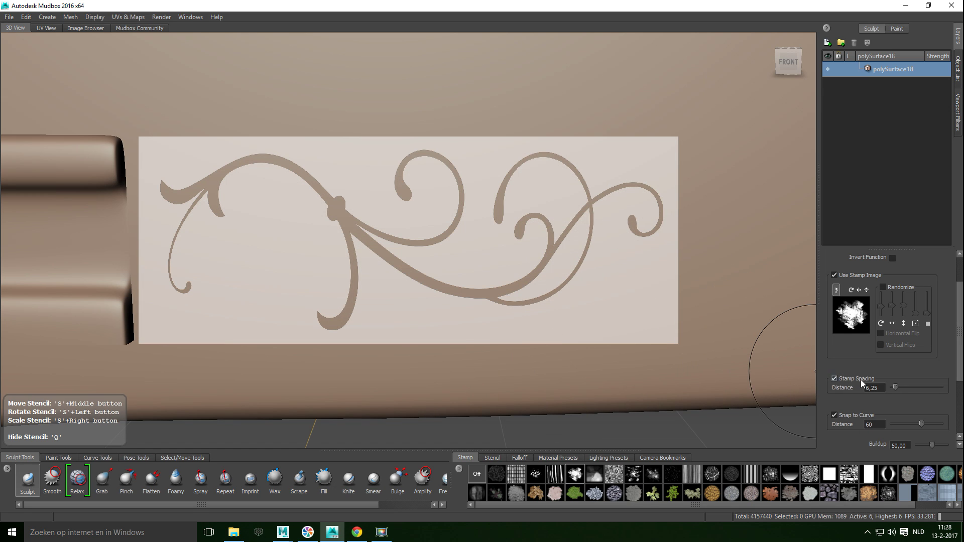
- Set the Sculpt brush Strength to -0,50 in the properties panel
scroll(914, 373, up, 2)
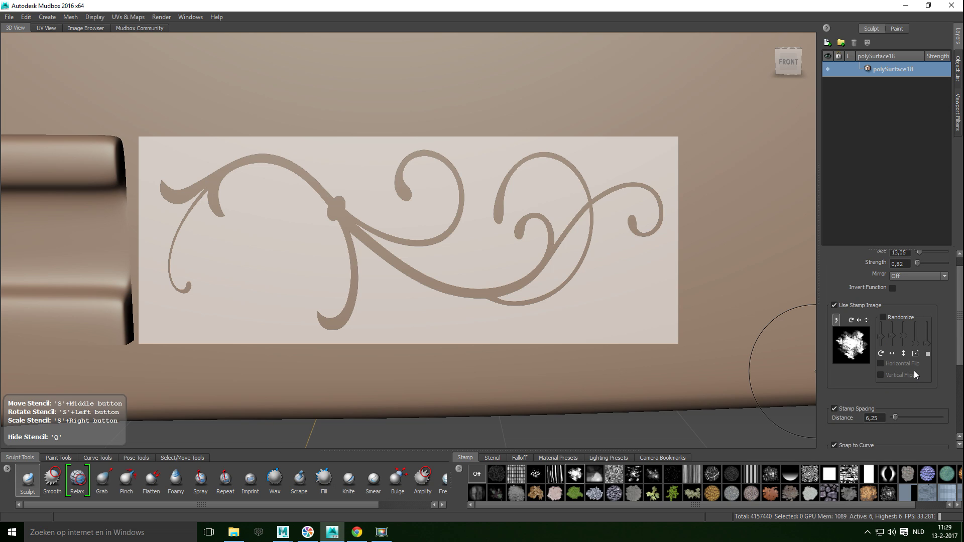
scroll(875, 343, up, 1)
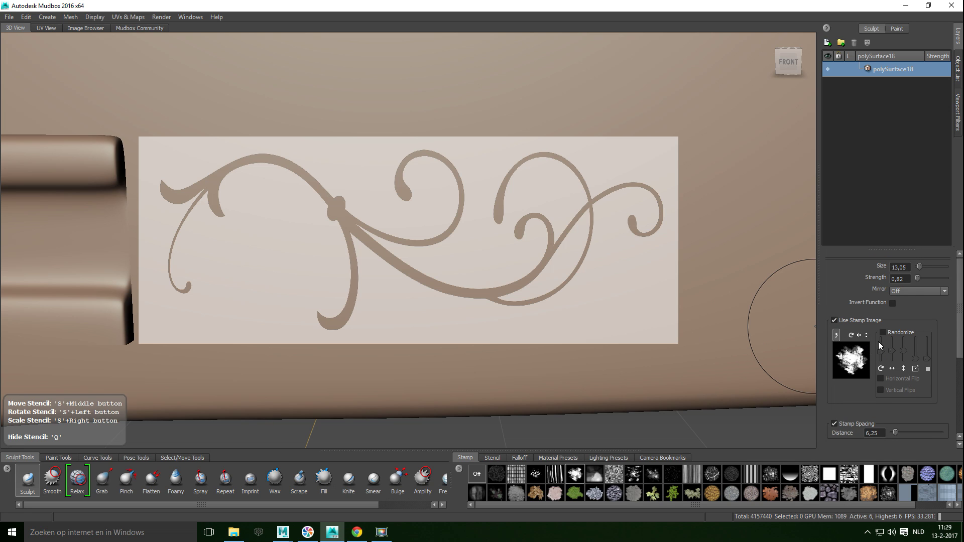
click(909, 279)
key(BackSpace)
- Engrave the Western Motif swirls and lower stem curl through the stencil
key(q)
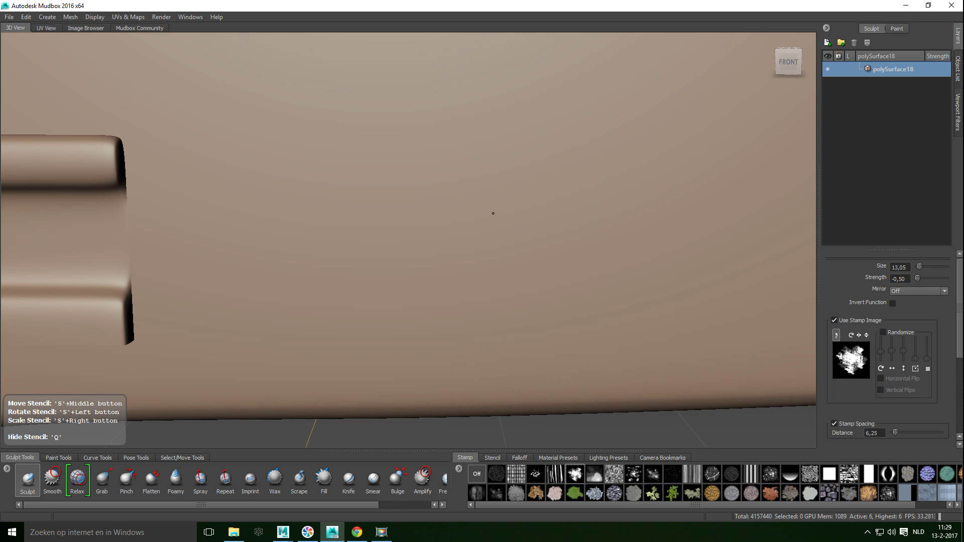
mouse_move(532, 192)
mouse_down()
mouse_move(552, 188)
mouse_move(560, 222)
mouse_move(493, 234)
mouse_move(522, 240)
mouse_up()
key(q)
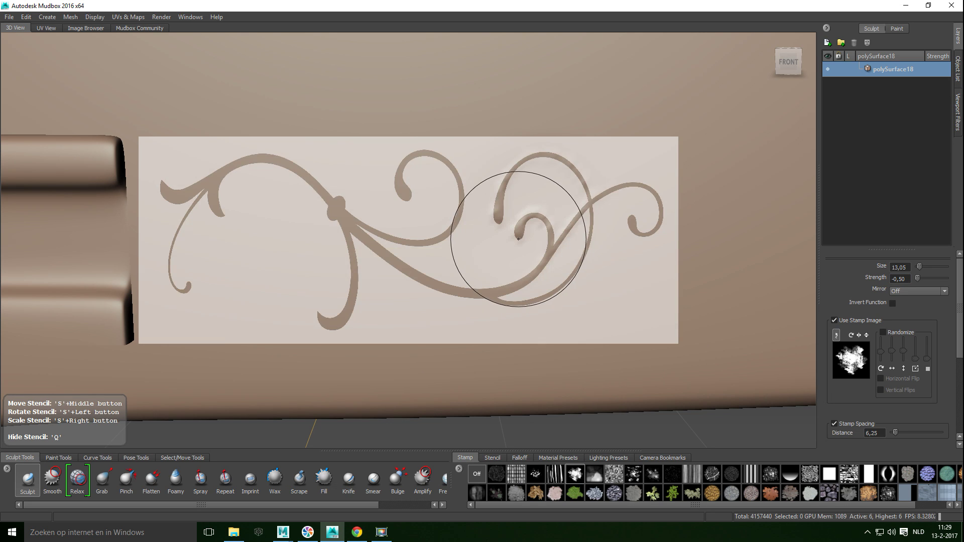
drag(476, 254, 466, 233)
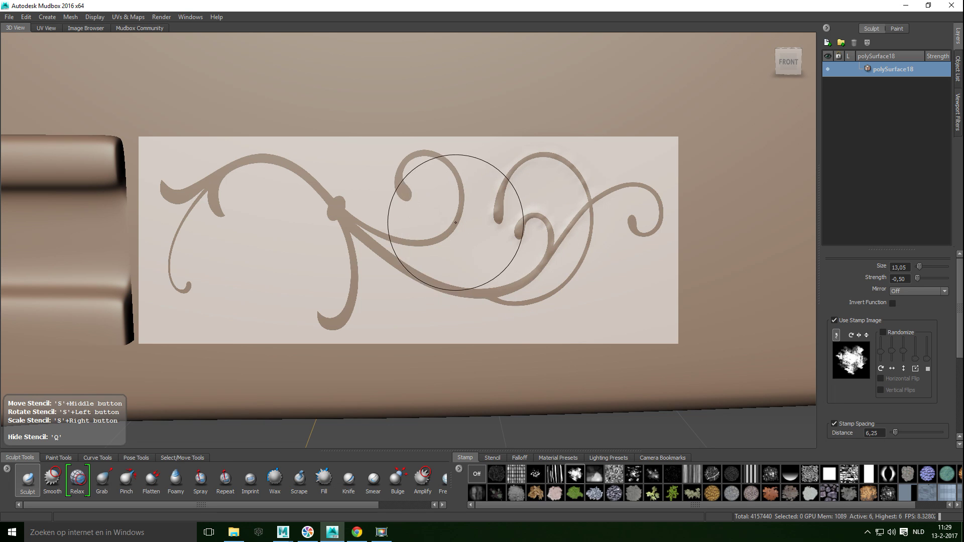
key(q)
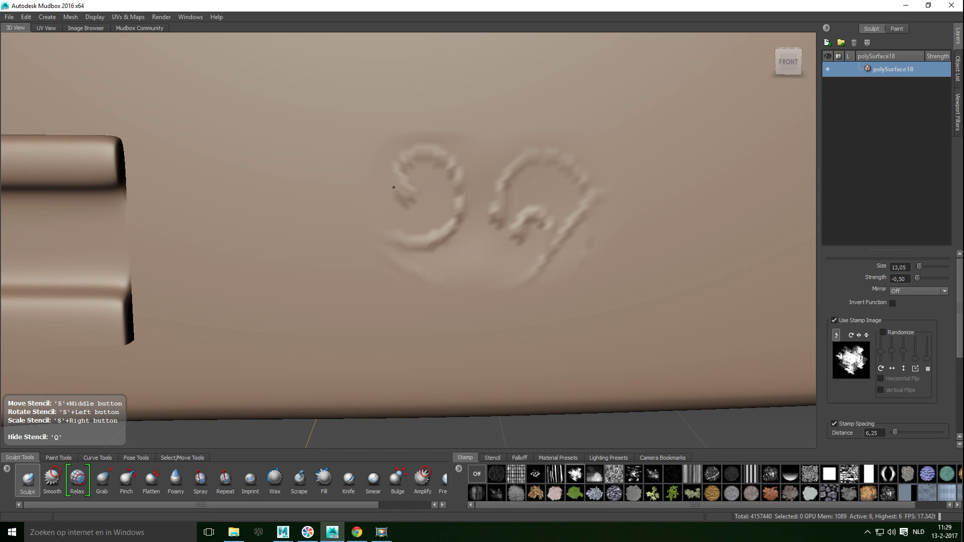
mouse_move(378, 217)
mouse_down()
mouse_move(351, 195)
mouse_move(321, 202)
mouse_move(293, 180)
mouse_move(240, 174)
mouse_move(195, 200)
mouse_move(194, 238)
mouse_up()
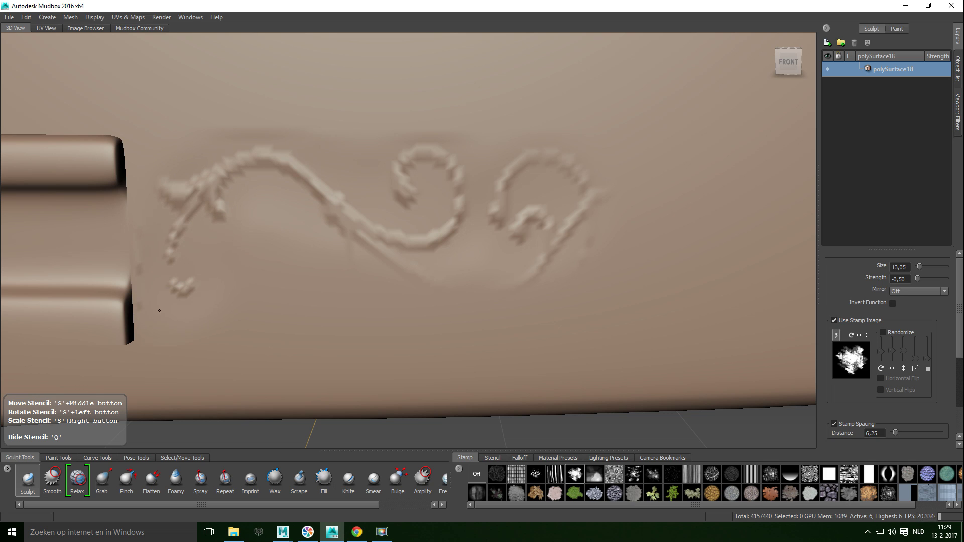
mouse_move(174, 317)
mouse_down()
mouse_move(352, 316)
mouse_move(577, 296)
mouse_up()
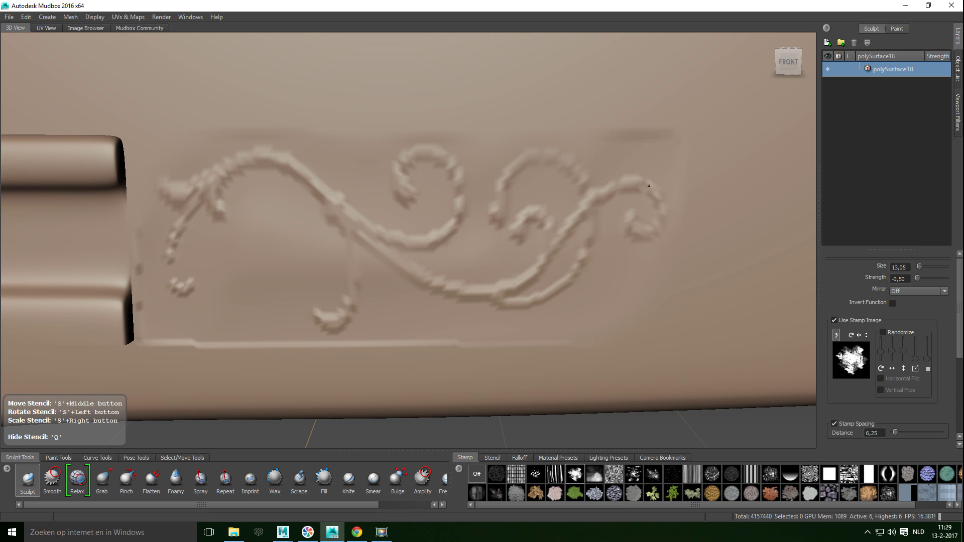
- Raise ridges along the panel's top and bottom edges, soften details, and show the stencil again
mouse_move(678, 301)
mouse_down()
mouse_move(638, 343)
mouse_move(475, 344)
mouse_up()
drag(676, 134, 314, 139)
drag(303, 172, 123, 162)
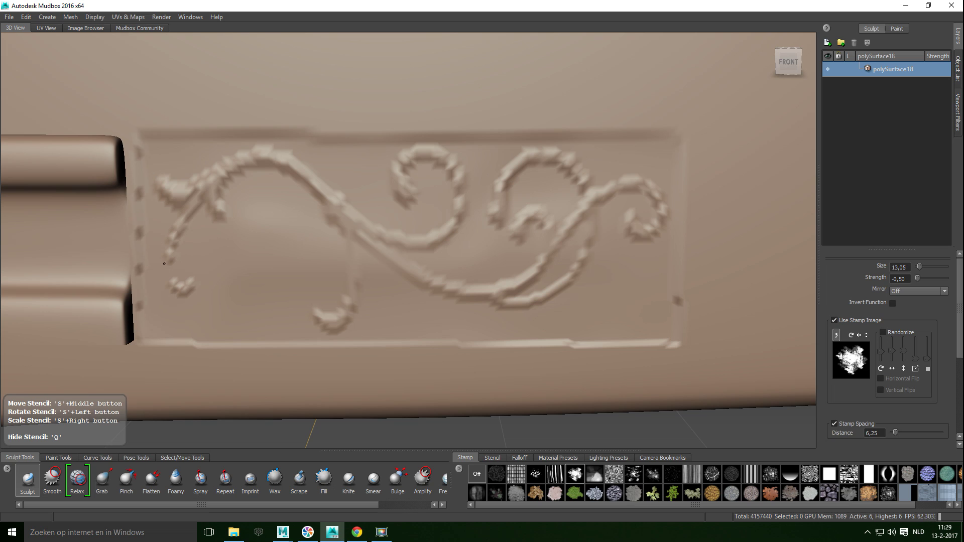
mouse_move(159, 328)
mouse_down()
mouse_move(196, 345)
mouse_move(490, 345)
mouse_up()
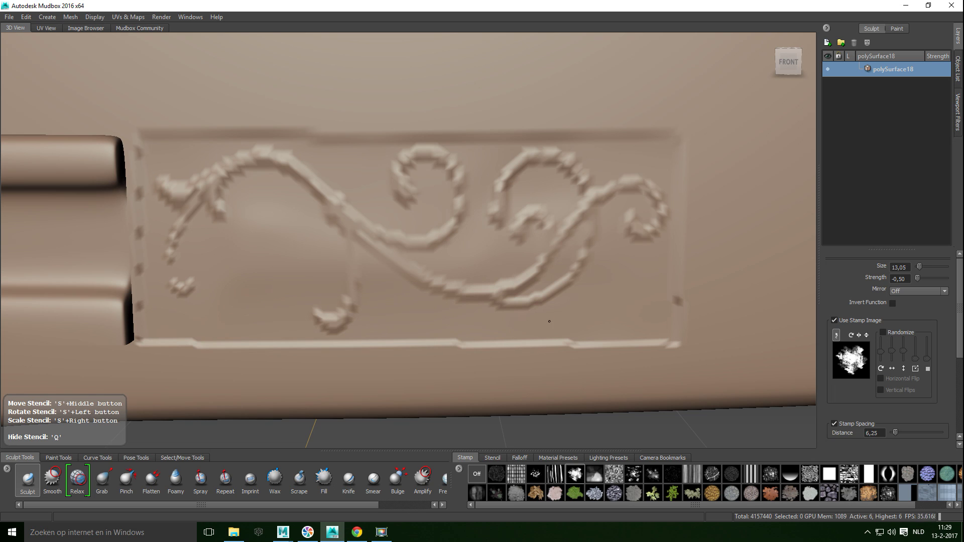
drag(678, 174, 249, 158)
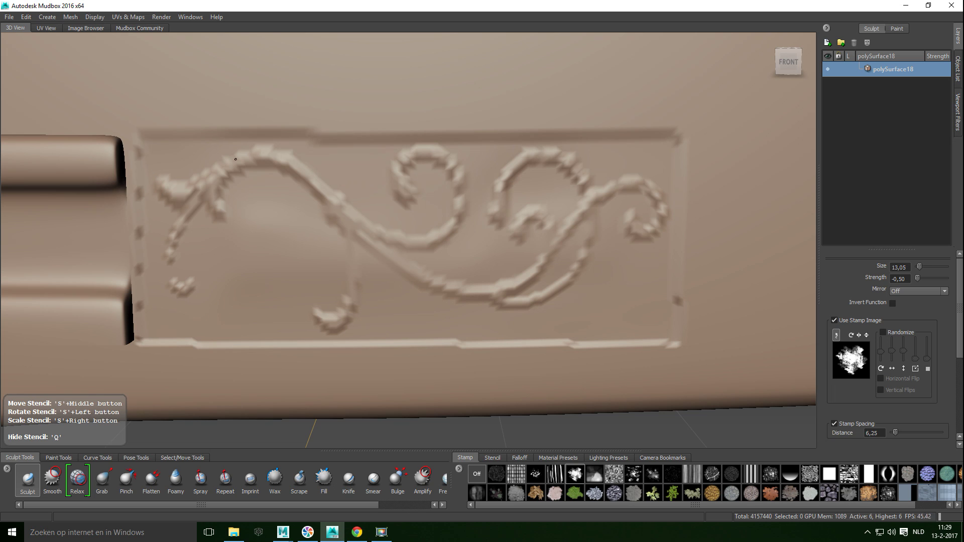
drag(350, 226, 311, 321)
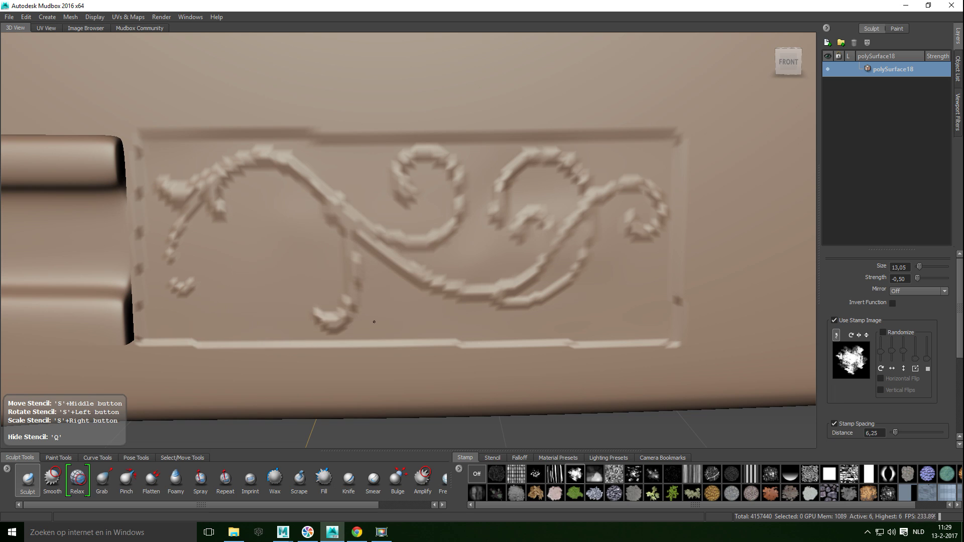
drag(568, 221, 525, 240)
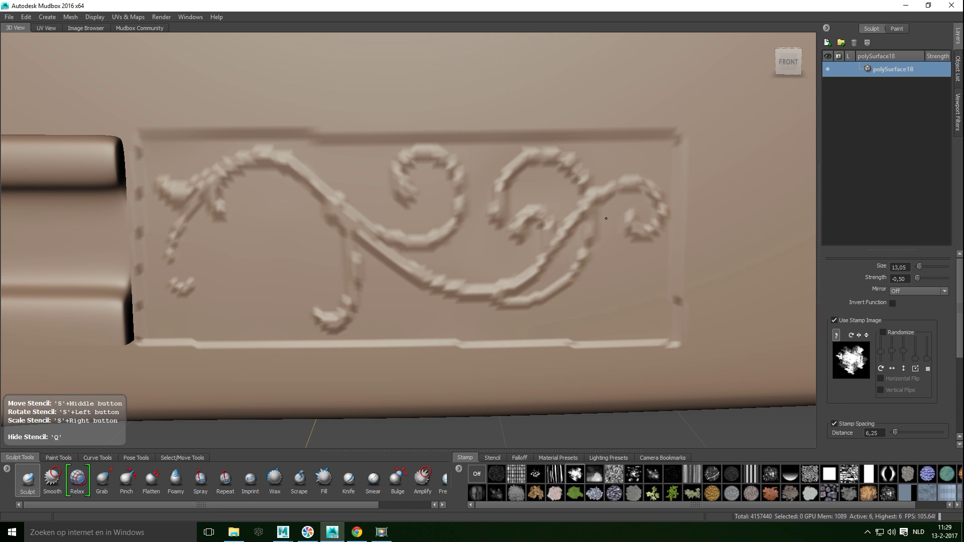
key(q)
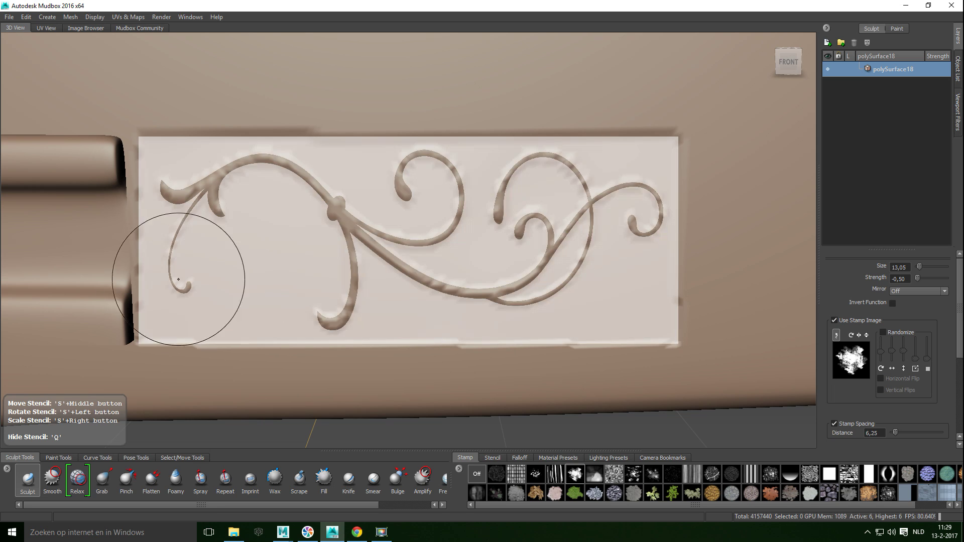
scroll(97, 161, down, 8)
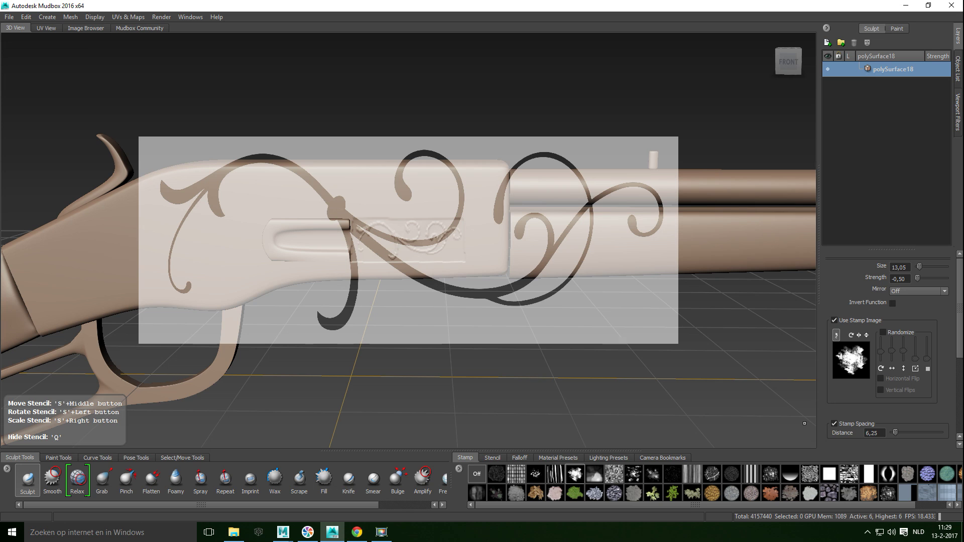
- Turn the stencil Off and select the whole rifle mesh with Edit > Select All
click(493, 458)
click(477, 474)
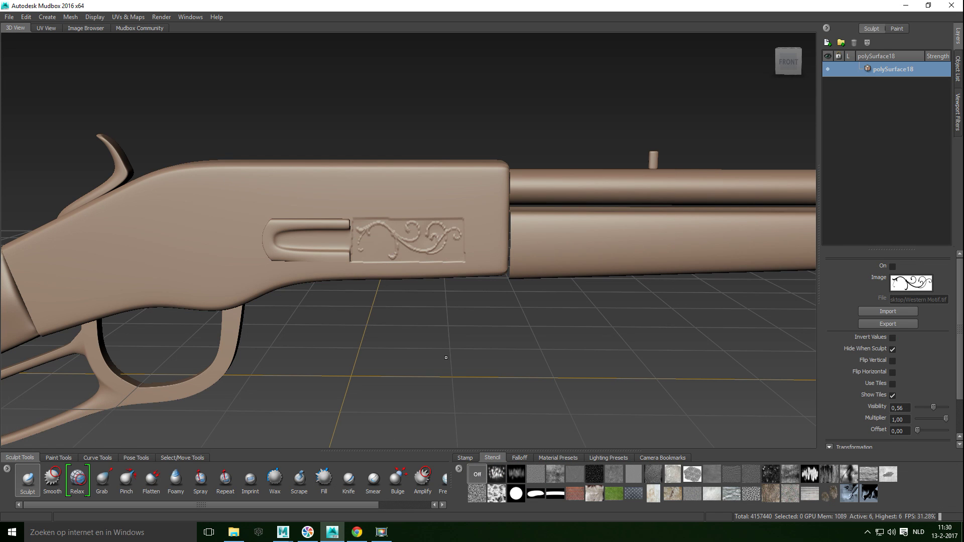
alt+drag(452, 359, 507, 372)
alt+middle_drag(506, 372, 521, 358)
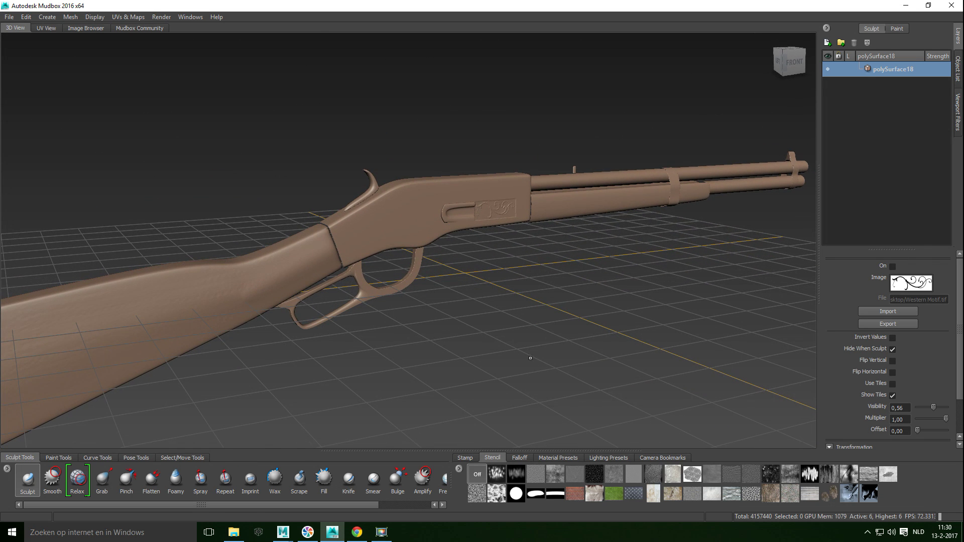
click(25, 20)
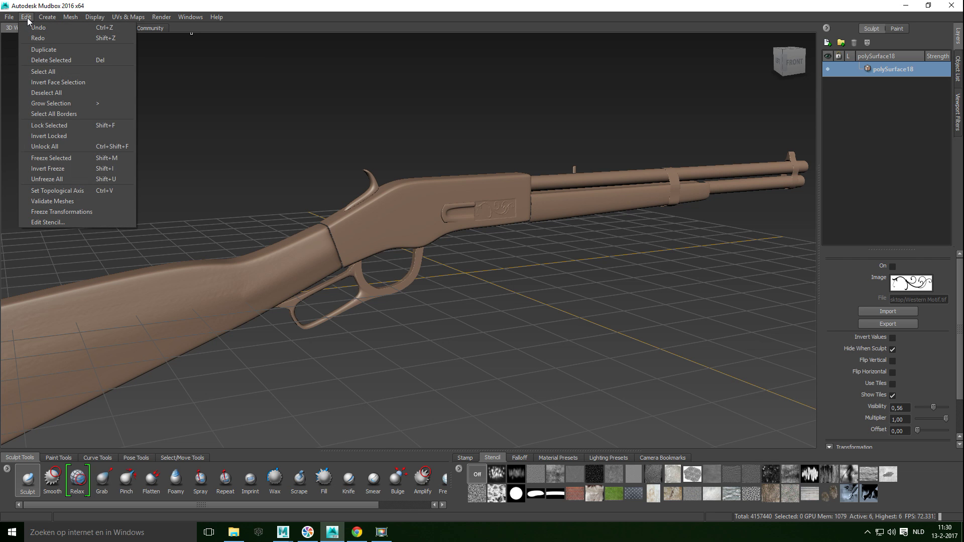
click(65, 73)
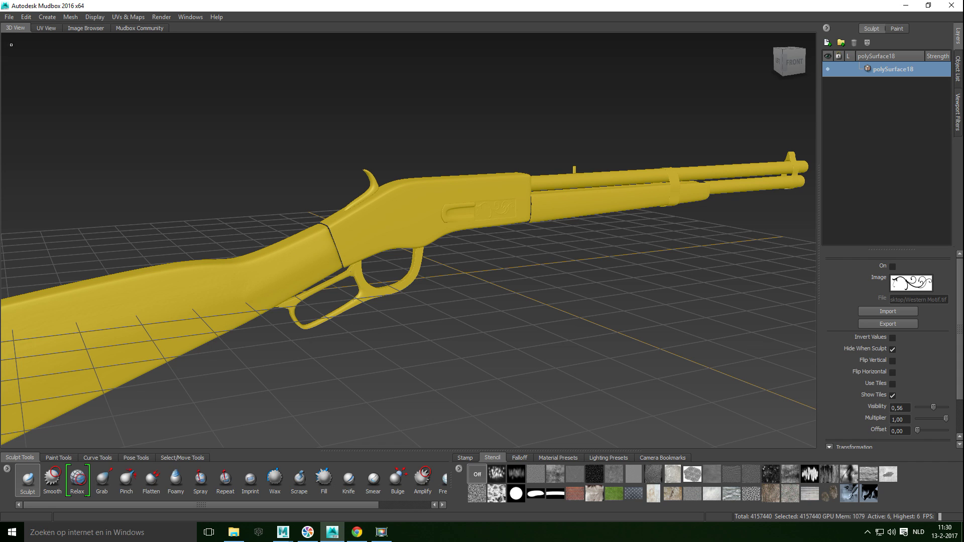
- Start Export Selection to the desktop (Bureaublad) with OBJ as the file type
click(9, 18)
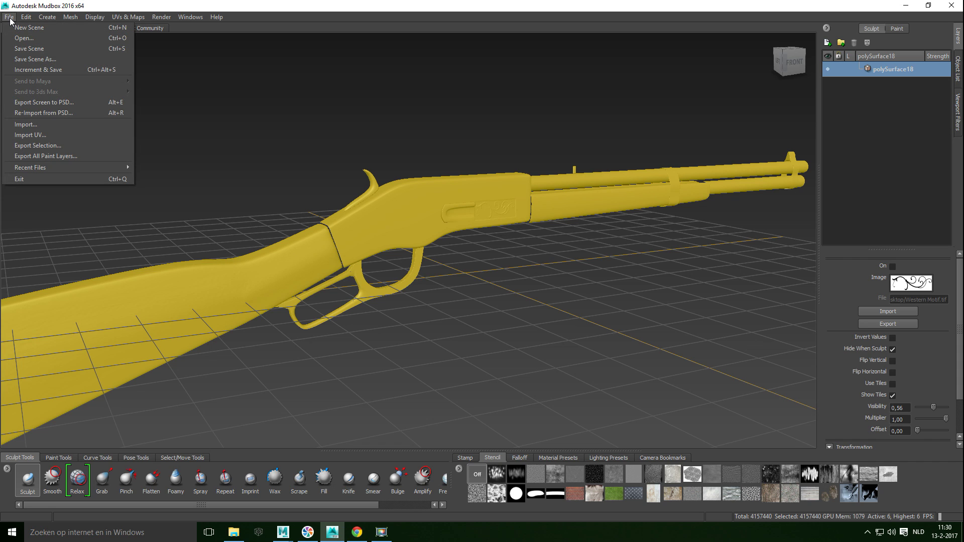
click(65, 146)
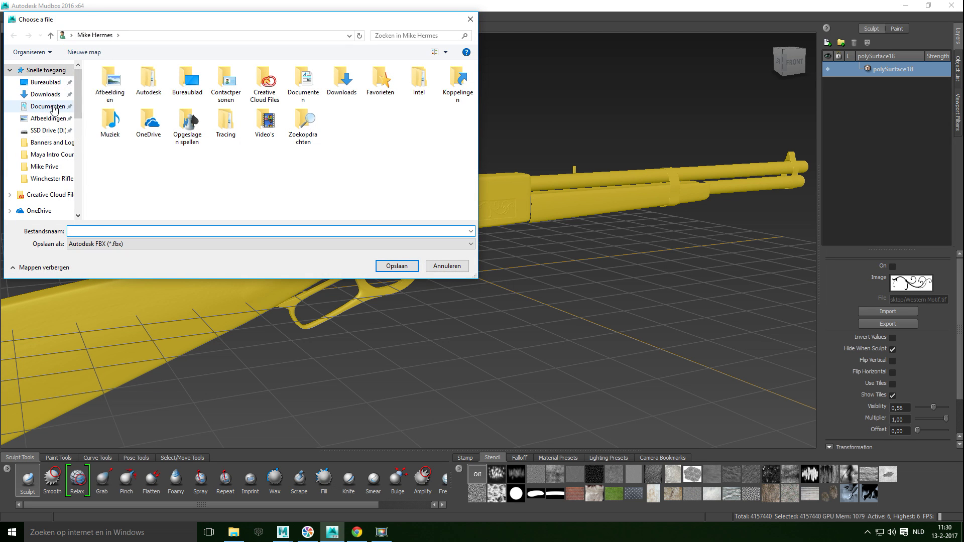
click(47, 84)
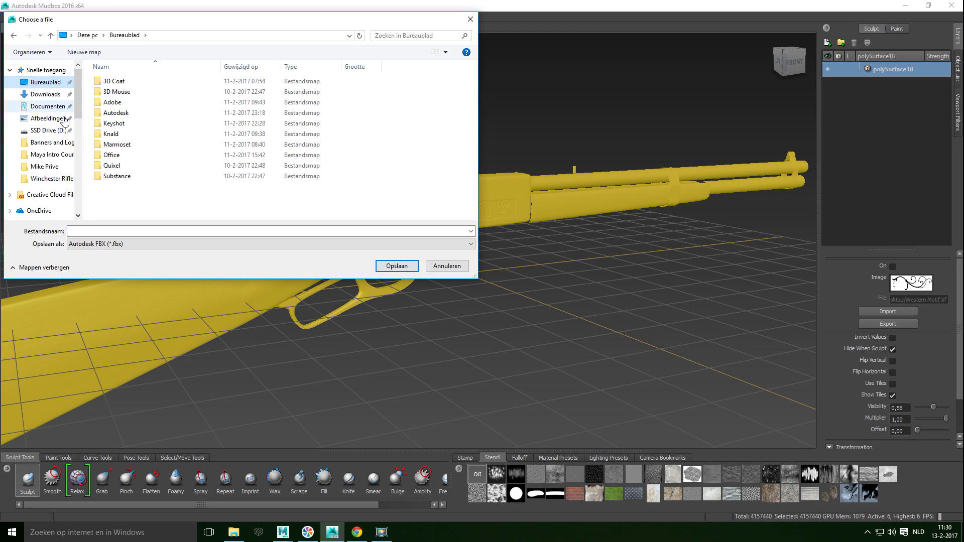
click(134, 244)
click(138, 262)
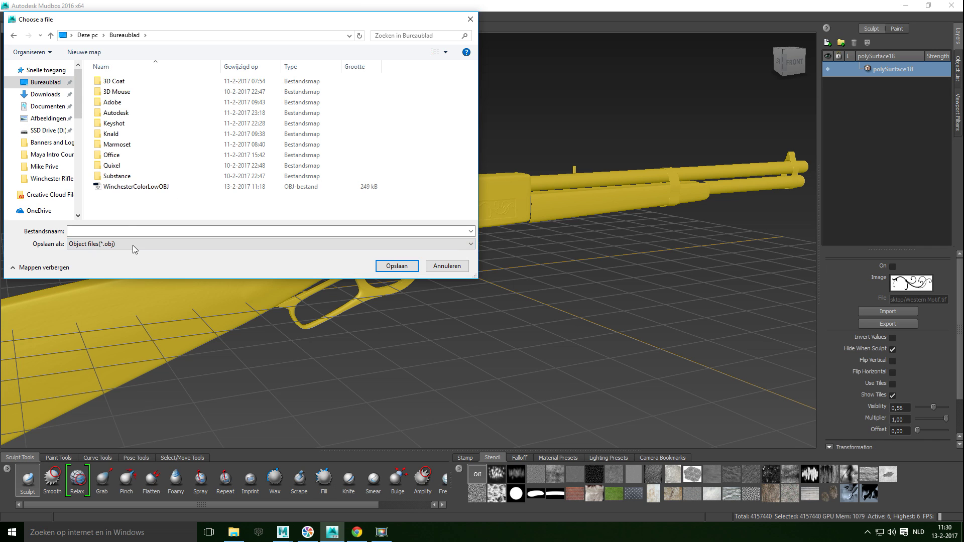
click(117, 232)
- Name the export WinchesterHighOBJ and save it
click(156, 187)
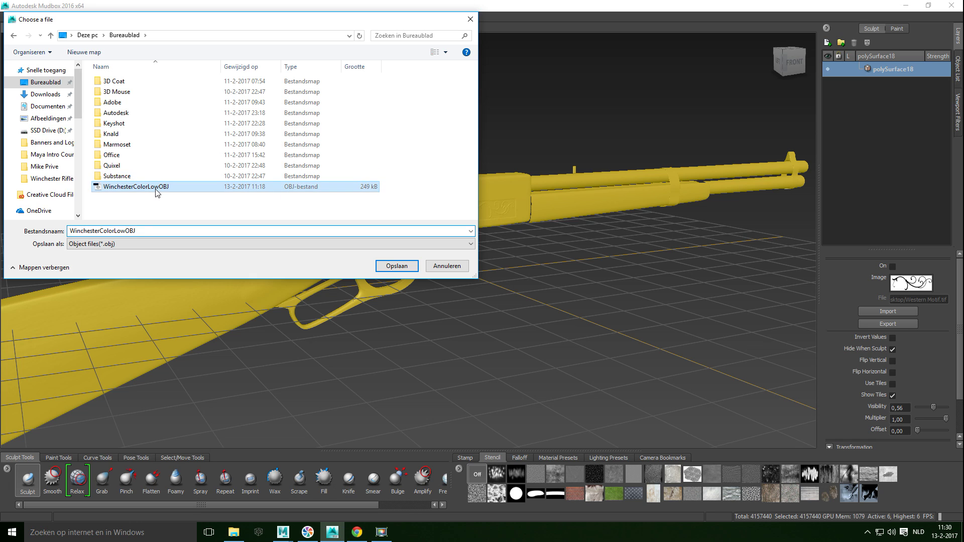
click(142, 232)
key(End)
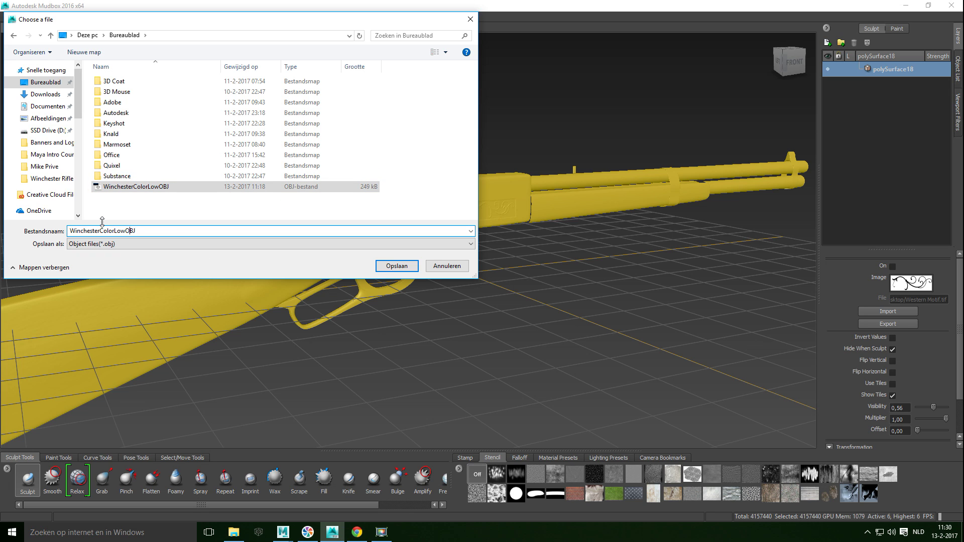
key(BackSpace)
key(BackSpace)
key(BackSpace)
text(High)
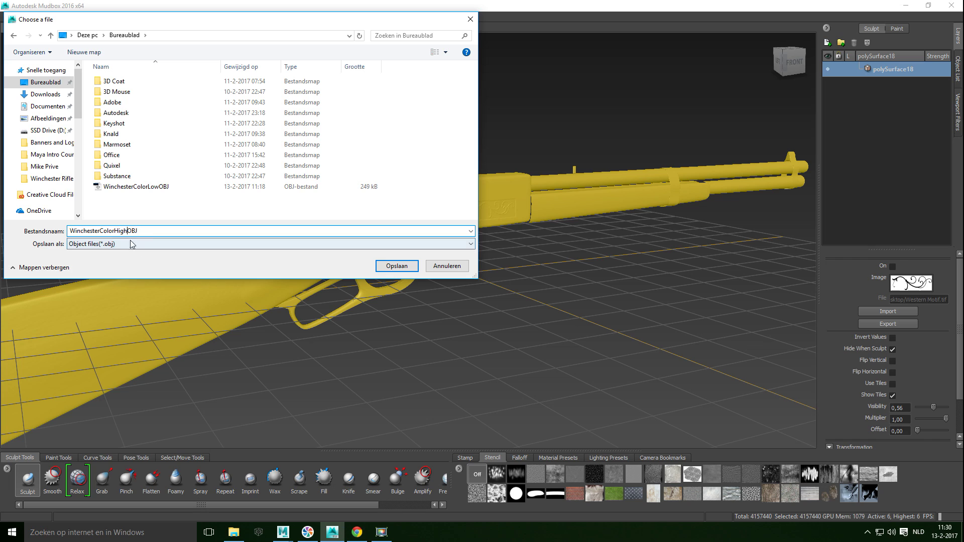
click(115, 232)
key(BackSpace)
key(BackSpace)
key(BackSpace)
key(BackSpace)
key(BackSpace)
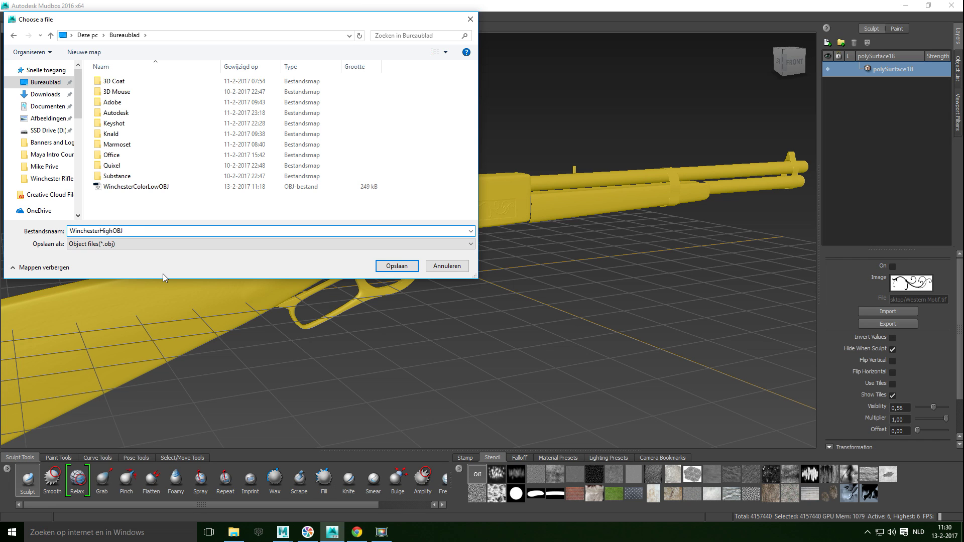
click(408, 267)
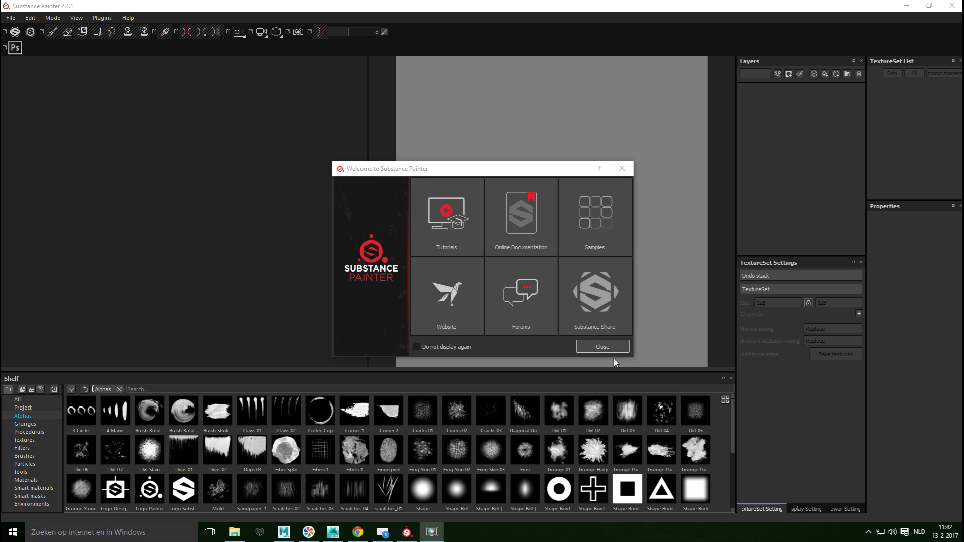
- Close the Welcome dialog and open the New project dialog via File > New
click(608, 348)
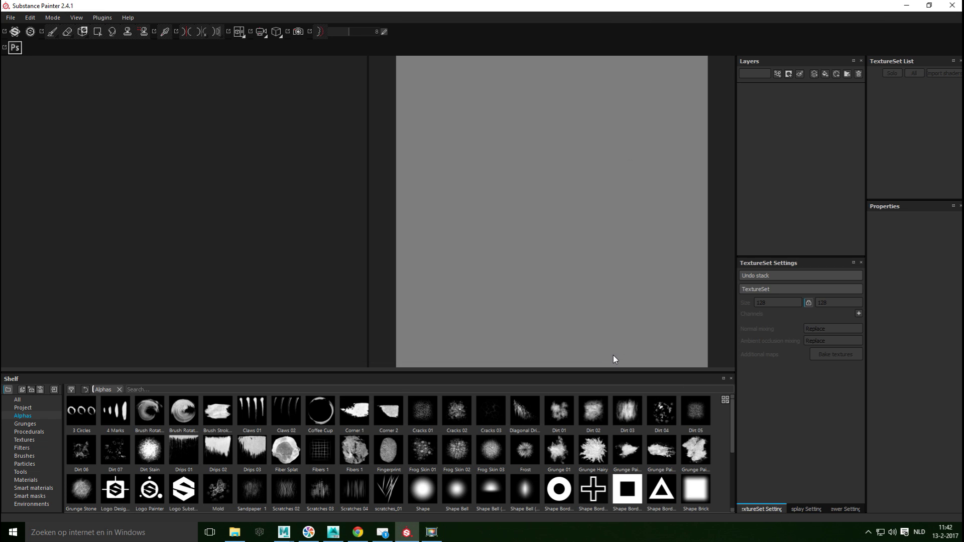
click(10, 17)
click(18, 29)
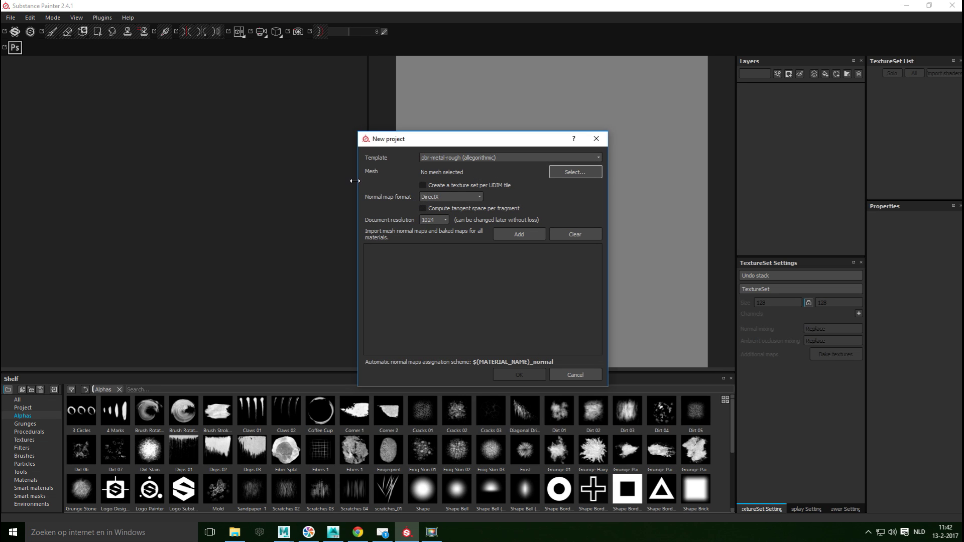
- Start a new project from the Desktop's WinchesterColorLowOBJ mesh at 2048 document resolution
click(579, 173)
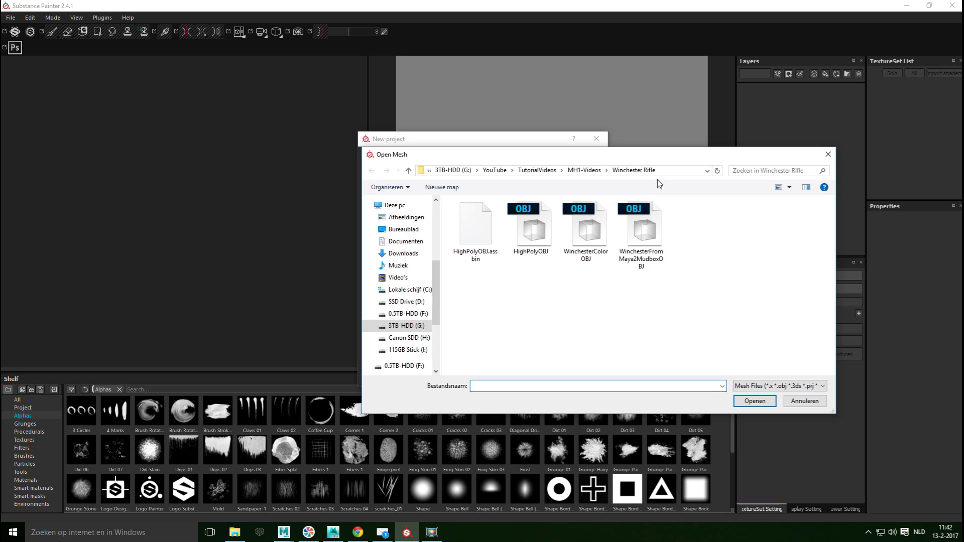
click(415, 232)
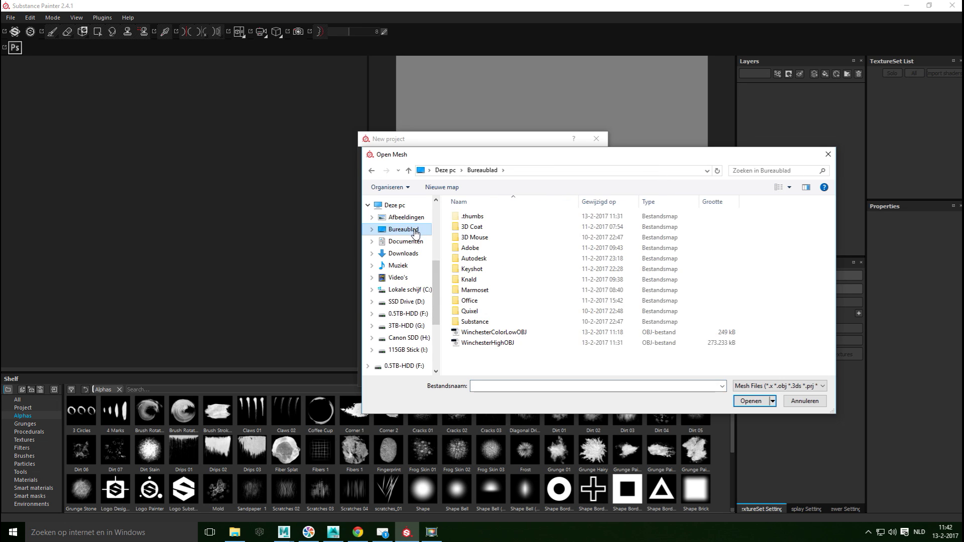
click(522, 335)
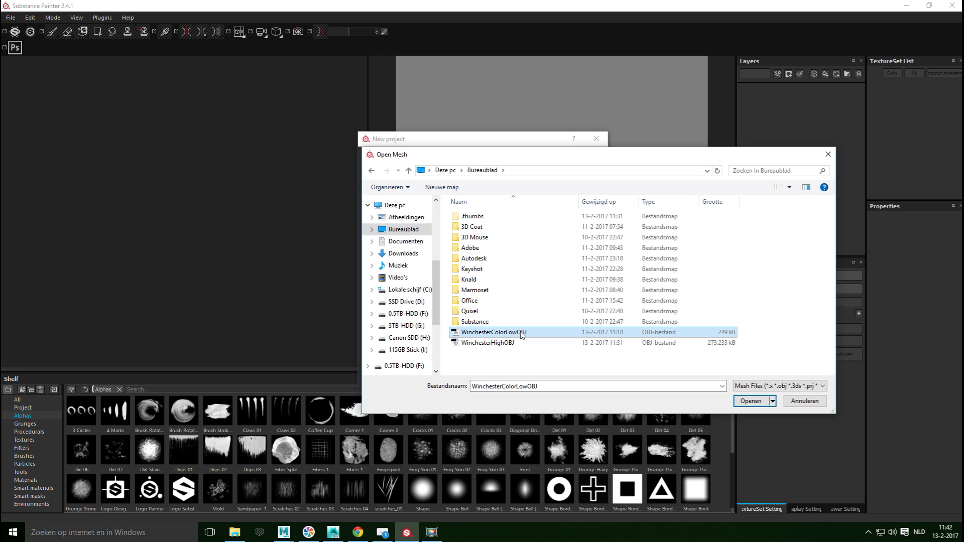
click(750, 402)
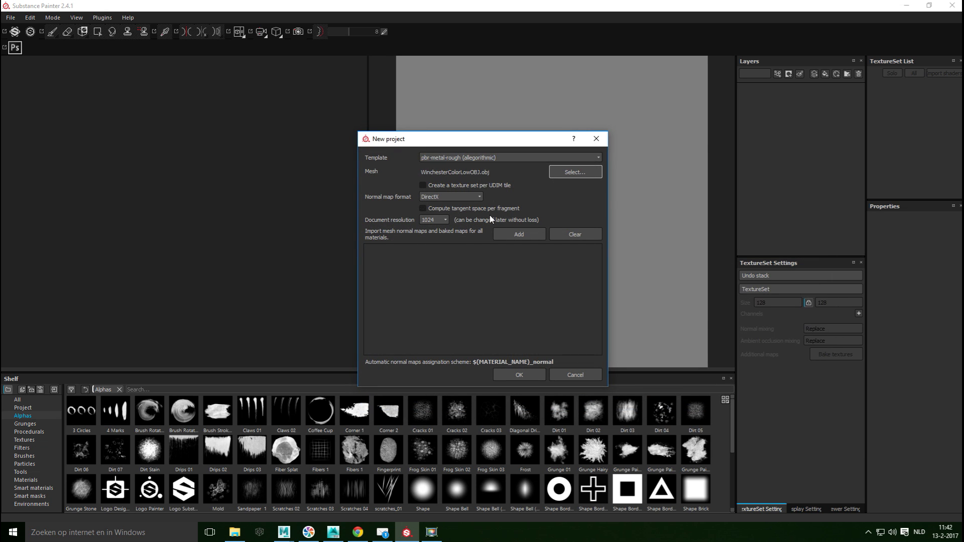
click(446, 220)
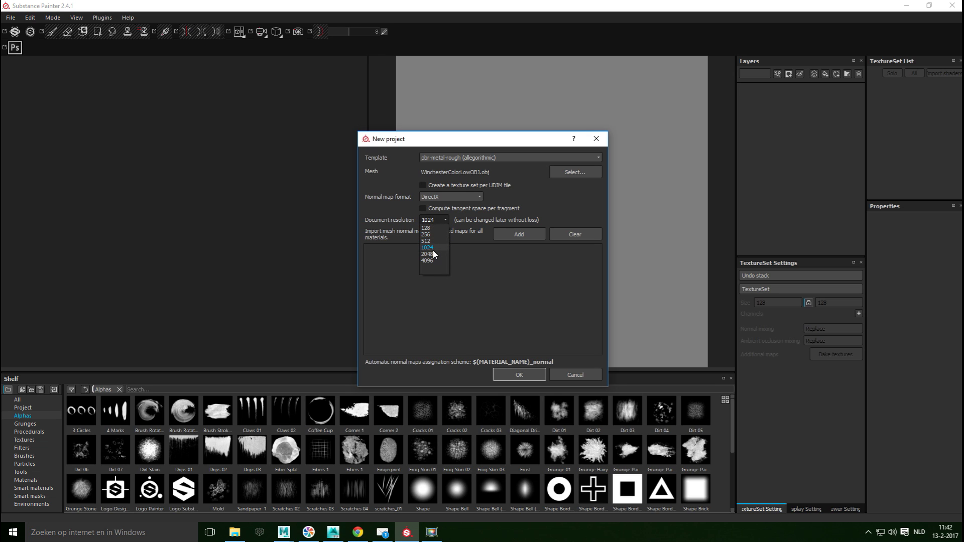
click(434, 254)
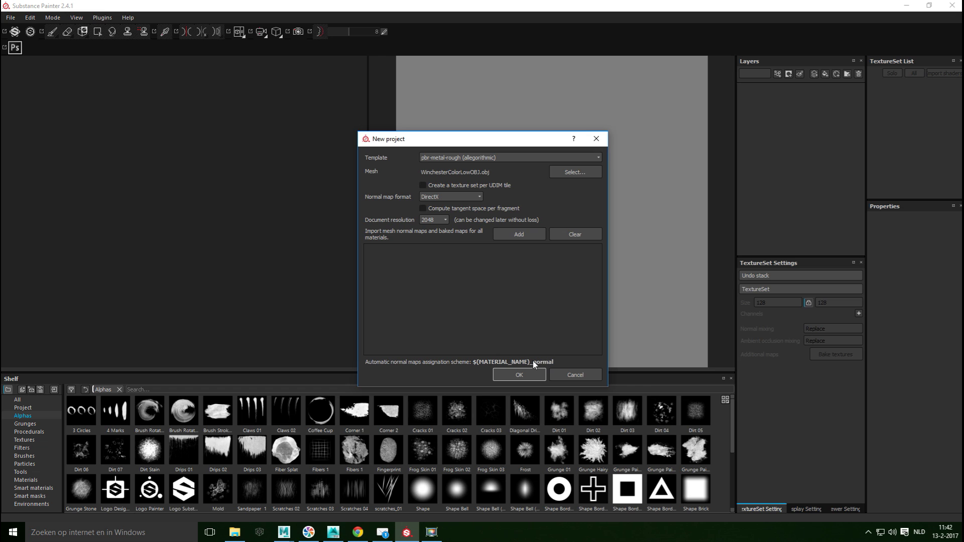
click(520, 375)
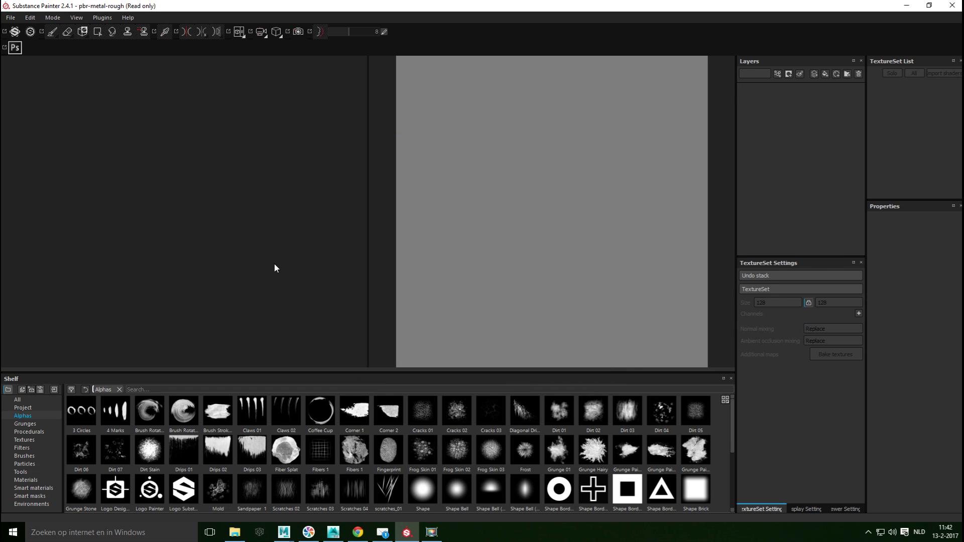
- Switch the viewport to 3D only and orbit around the rifle from several angles
click(240, 33)
click(262, 57)
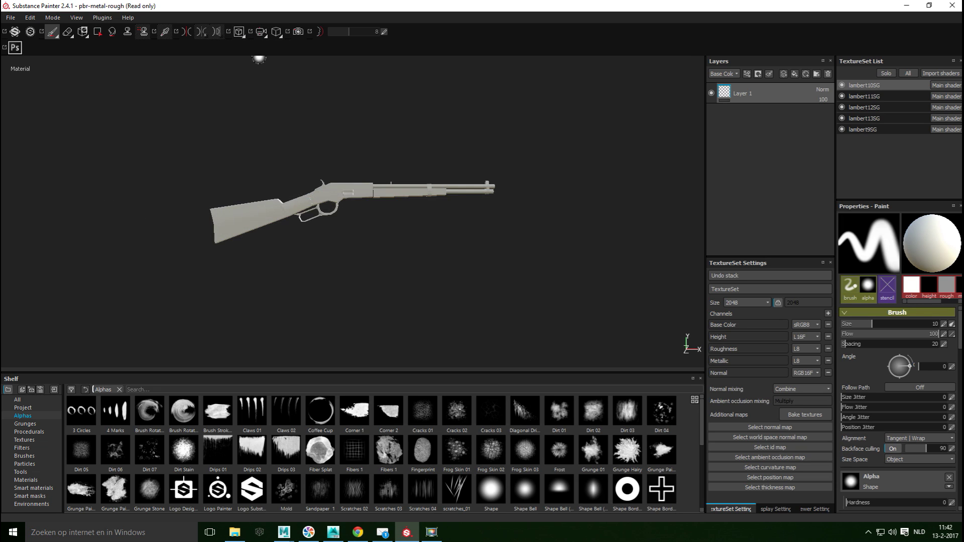
scroll(375, 235, up, 2)
scroll(380, 239, up, 3)
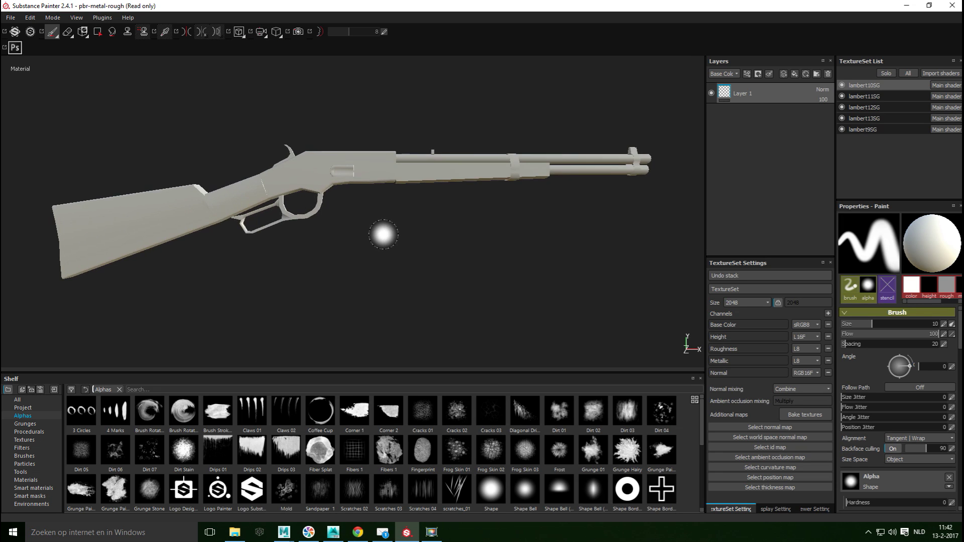
mouse_move(440, 237)
alt+mouse_down()
mouse_move(392, 239)
mouse_move(355, 263)
mouse_move(295, 267)
mouse_move(270, 256)
alt+mouse_up()
scroll(393, 248, down, 3)
mouse_move(394, 239)
alt+mouse_down()
mouse_move(295, 236)
mouse_move(392, 249)
mouse_move(327, 243)
alt+mouse_up()
scroll(341, 242, up, 3)
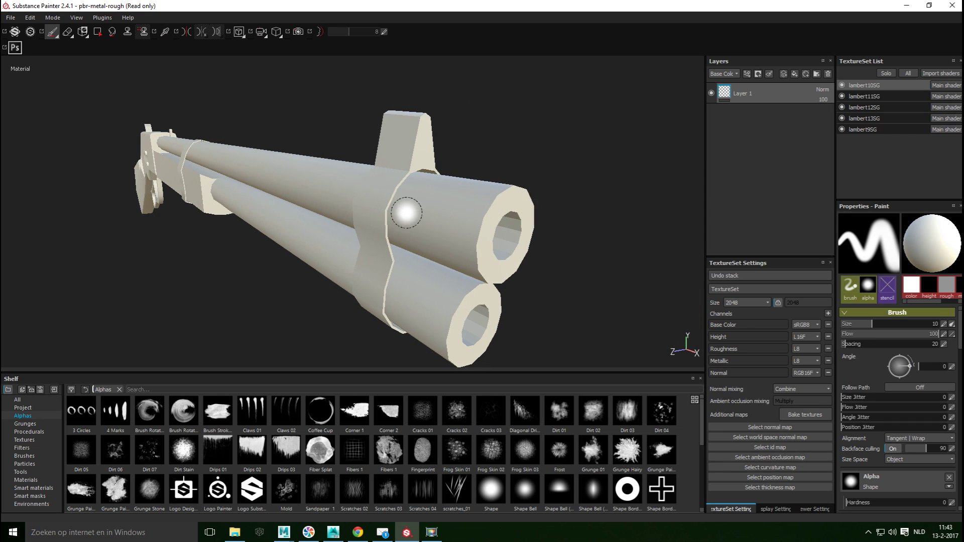
scroll(424, 229, down, 5)
alt+drag(432, 243, 426, 280)
scroll(360, 286, up, 3)
mouse_move(517, 259)
alt+mouse_down()
mouse_move(508, 269)
mouse_move(556, 282)
mouse_move(527, 274)
alt+mouse_up()
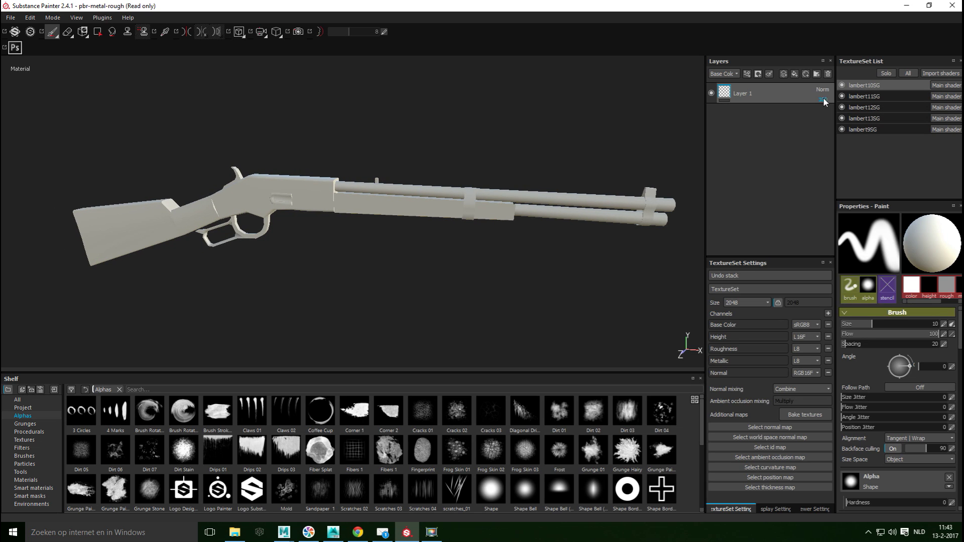
- Hide lambert10SG through lambert13SG and lambert9SG one by one, then show them all again
click(842, 86)
click(842, 97)
click(843, 107)
click(842, 119)
click(842, 130)
click(842, 118)
click(843, 107)
click(842, 96)
click(843, 85)
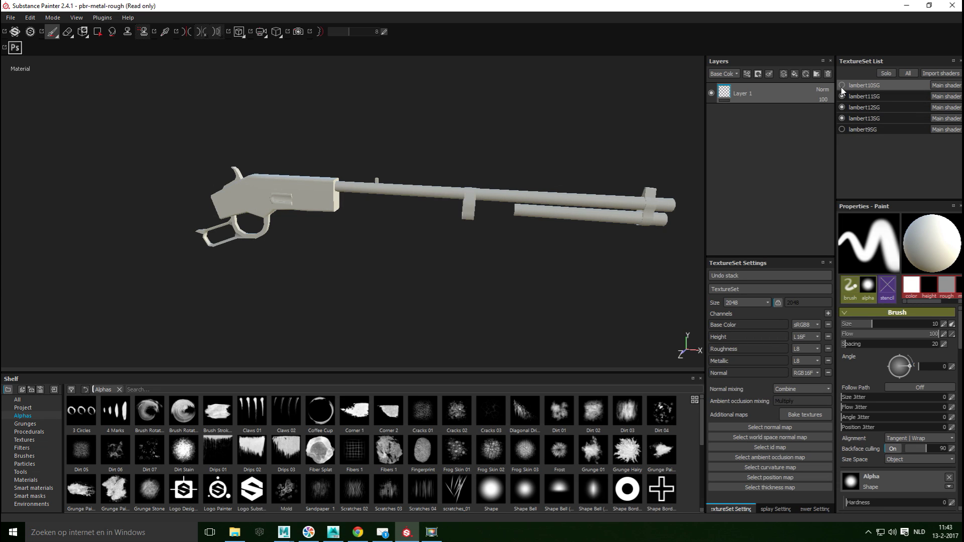
click(843, 129)
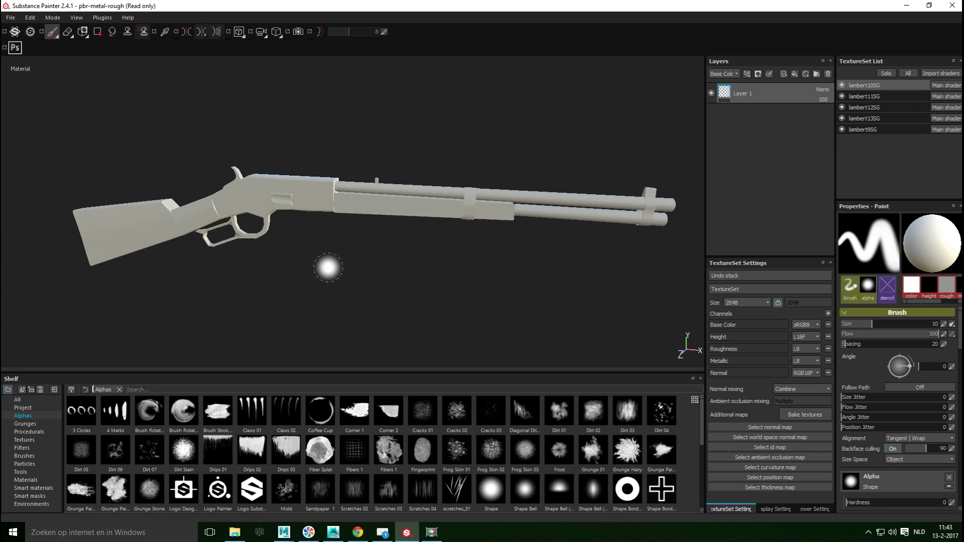
- Reframe the rifle and restore the default panel layout with View > Reset UI
mouse_move(341, 309)
alt+mouse_down()
mouse_move(333, 293)
mouse_move(345, 296)
alt+mouse_up()
scroll(350, 295, up, 3)
alt+middle_drag(355, 292, 295, 312)
scroll(380, 286, down, 3)
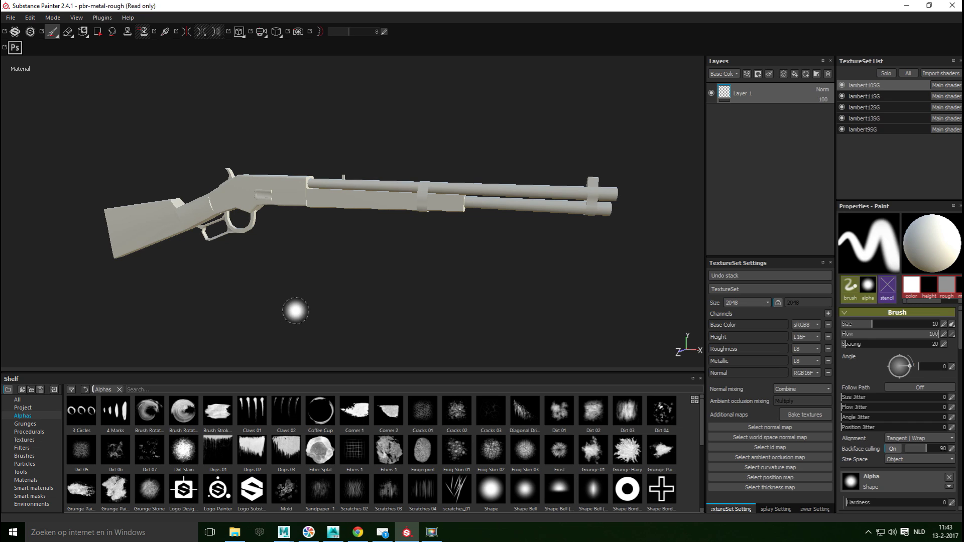
click(77, 18)
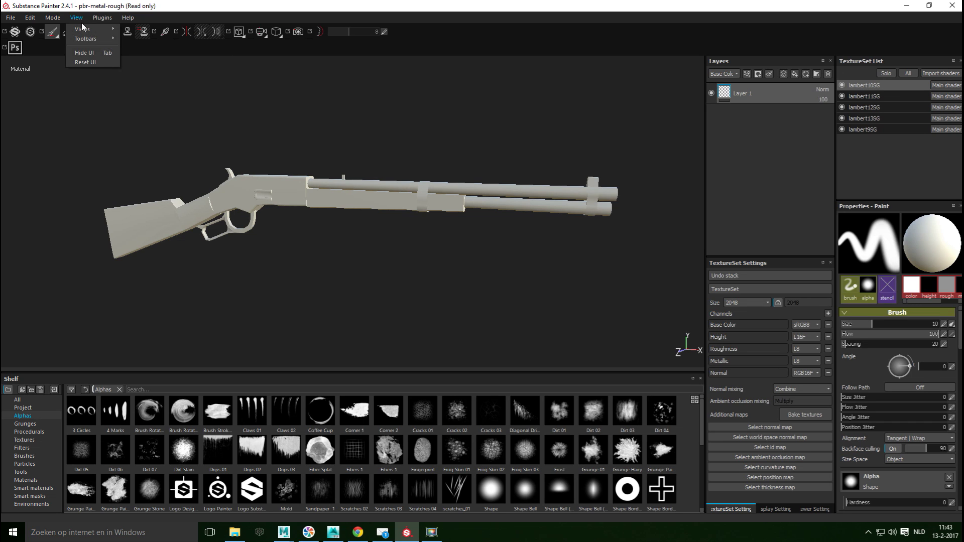
click(101, 62)
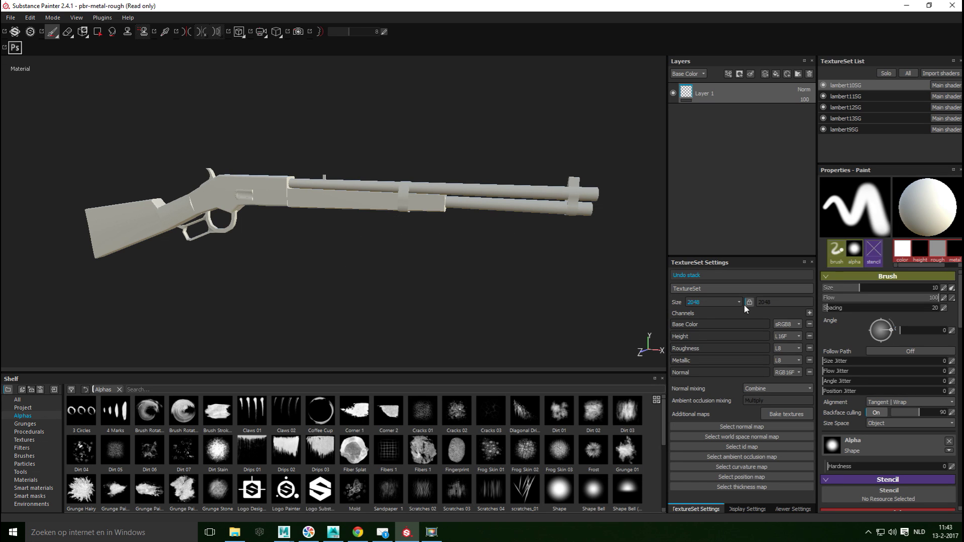
- Open the Baking dialog and set the bake output size to 2048x2048
click(787, 414)
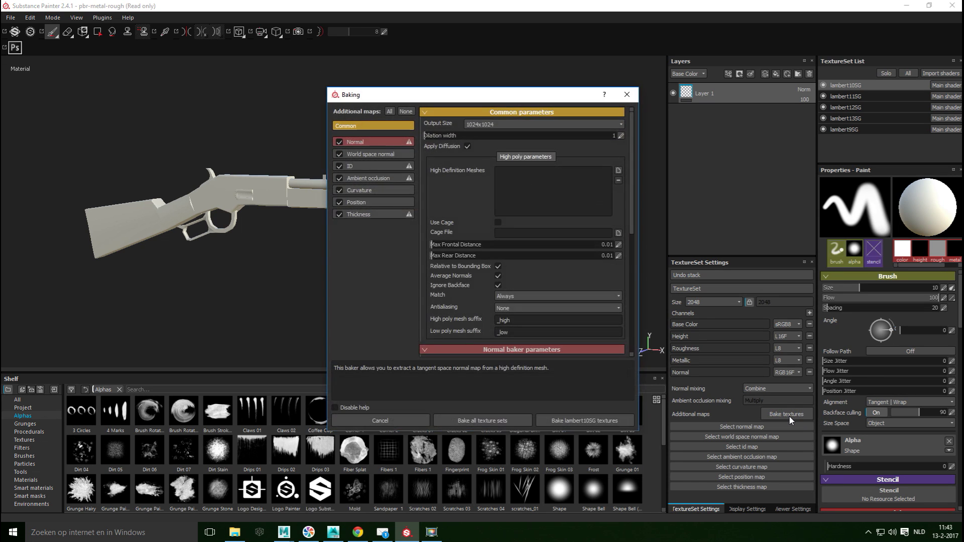
click(487, 125)
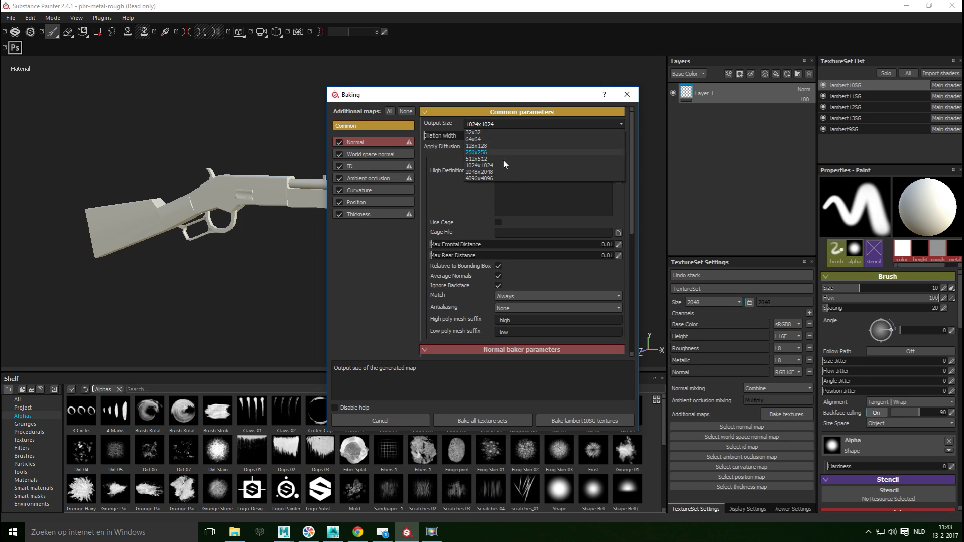
click(501, 171)
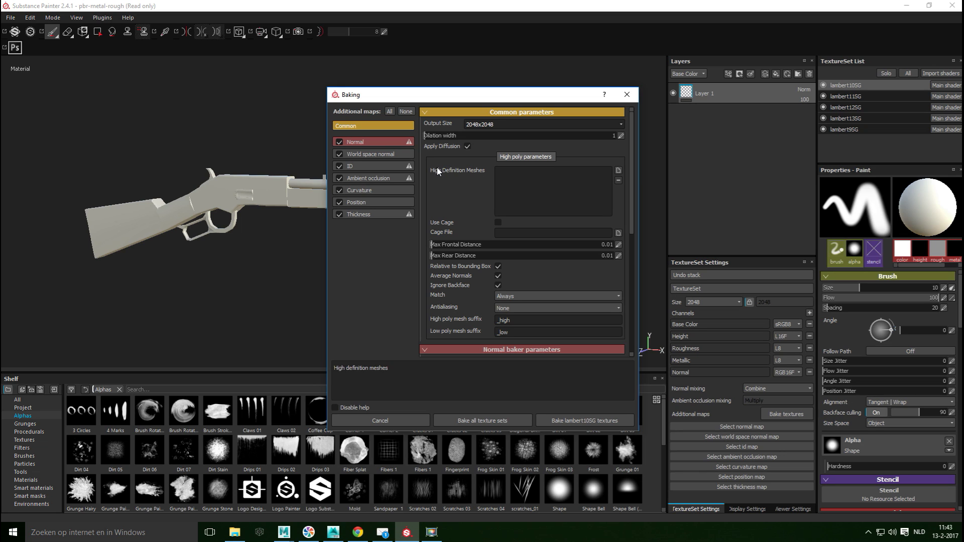
- Add WinchesterHighOBJ from the Desktop as the high definition mesh
click(618, 171)
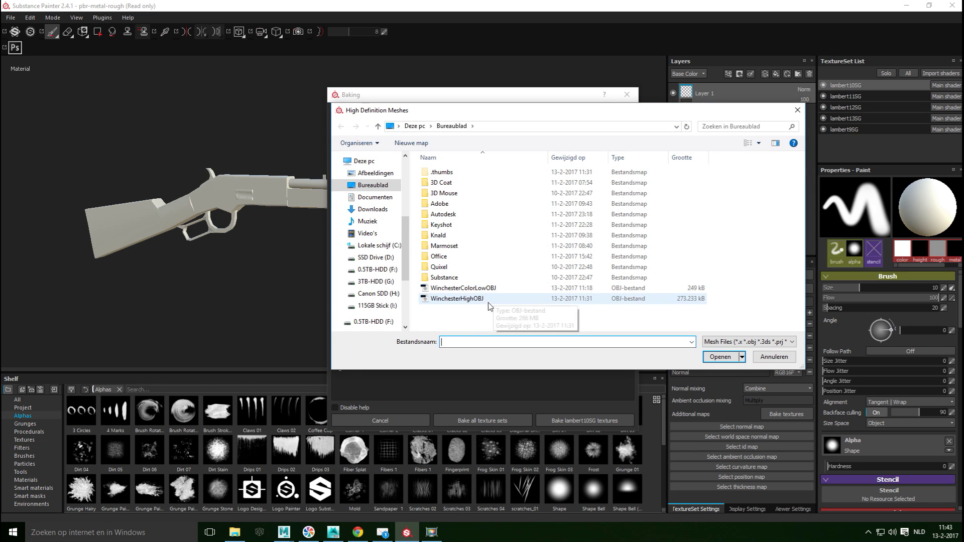
click(477, 300)
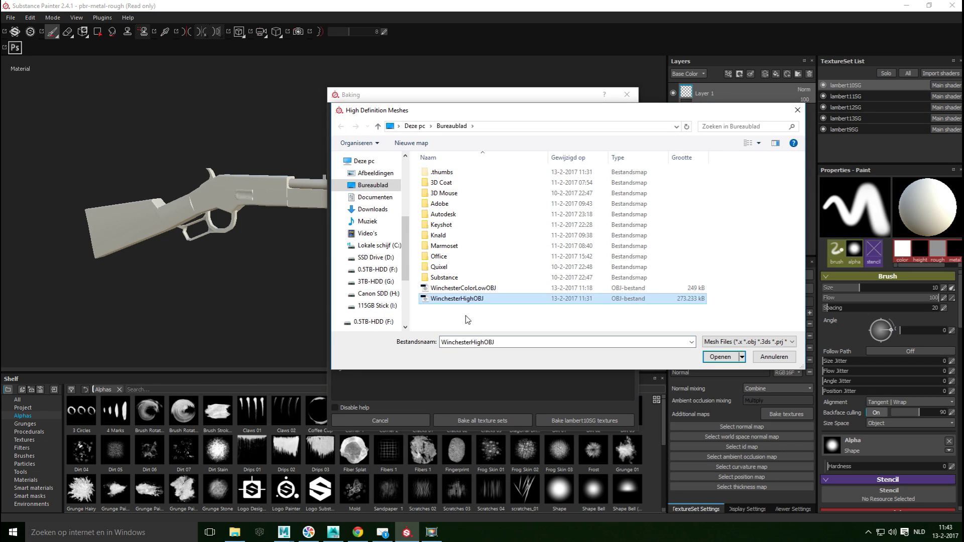
click(720, 357)
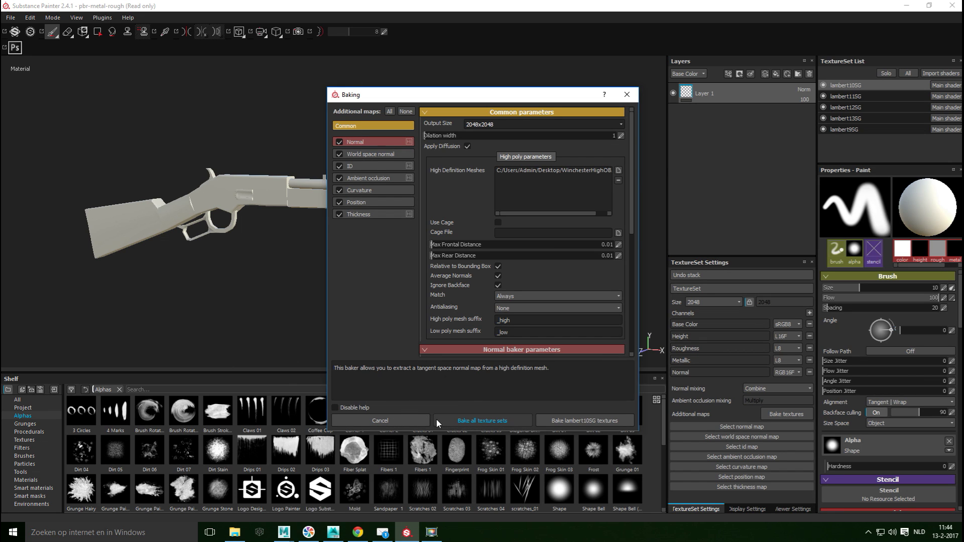
- Bake all texture sets to produce normal, world space normal and ambient occlusion maps
click(487, 422)
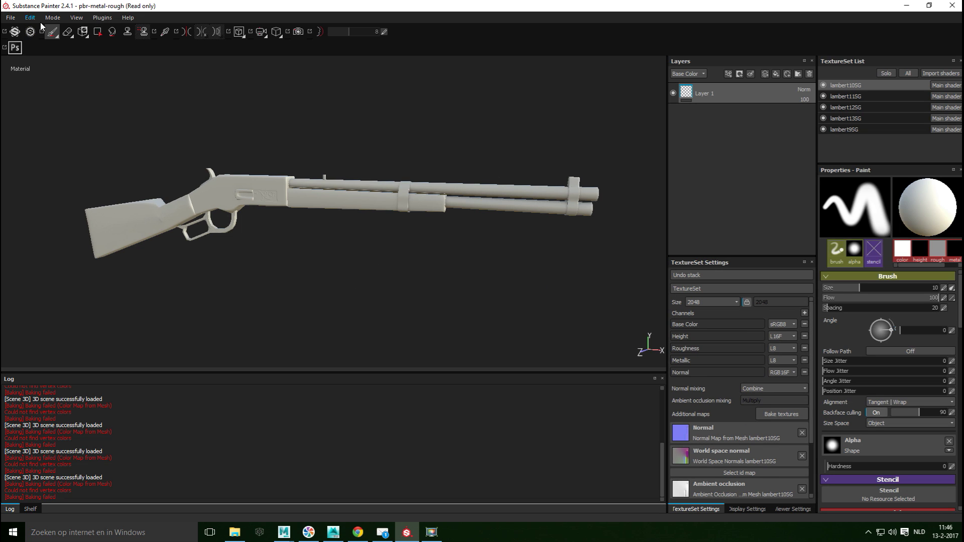
- Reset the interface to its default layout with View > Reset UI
click(78, 18)
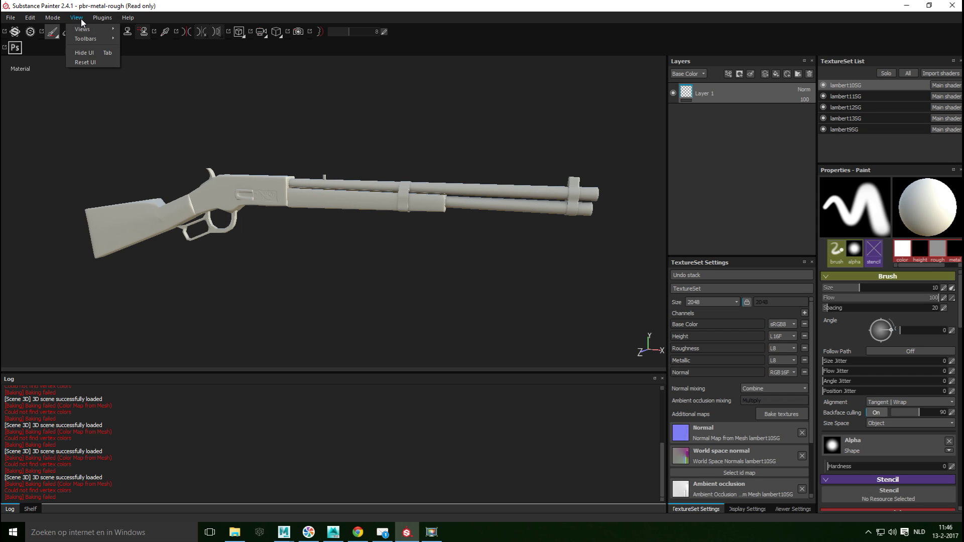
click(108, 62)
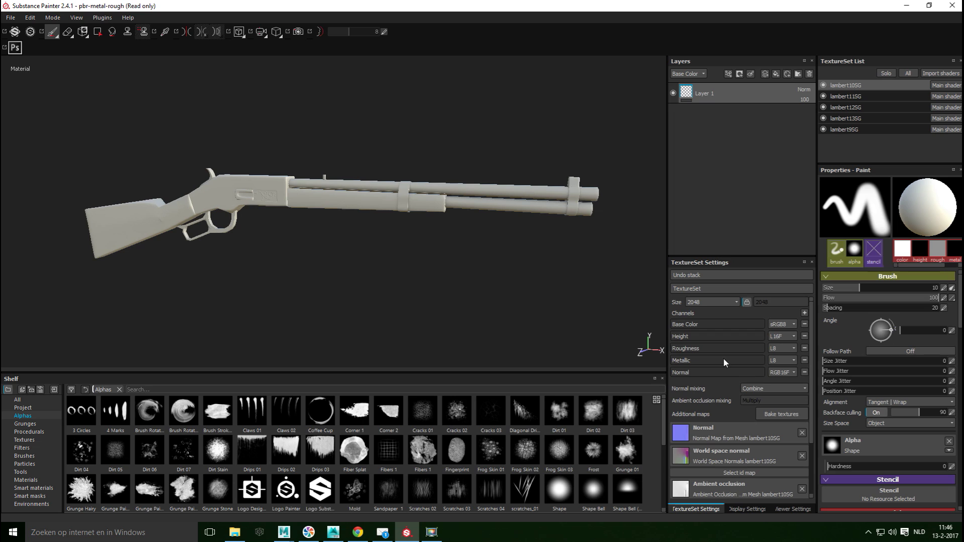
scroll(754, 400, down, 3)
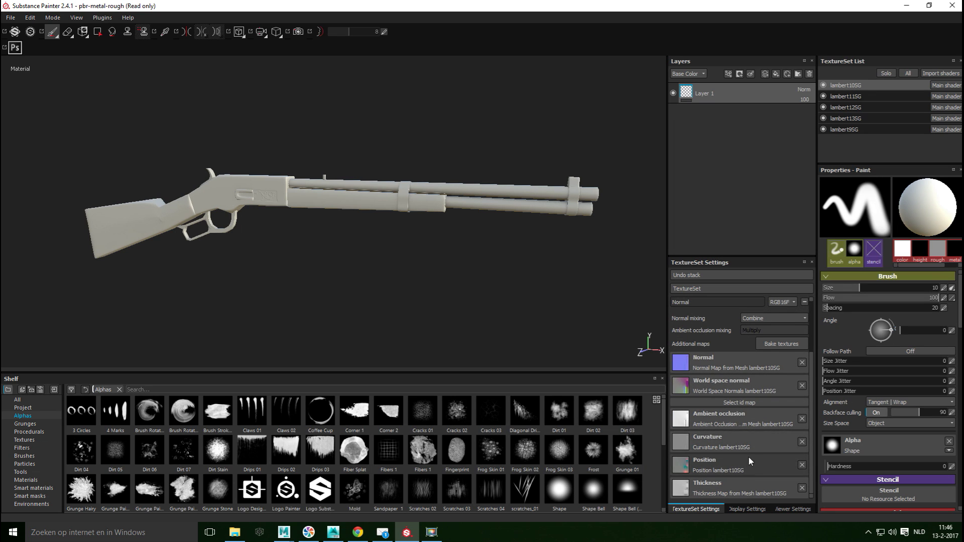
scroll(747, 461, up, 3)
scroll(278, 254, up, 6)
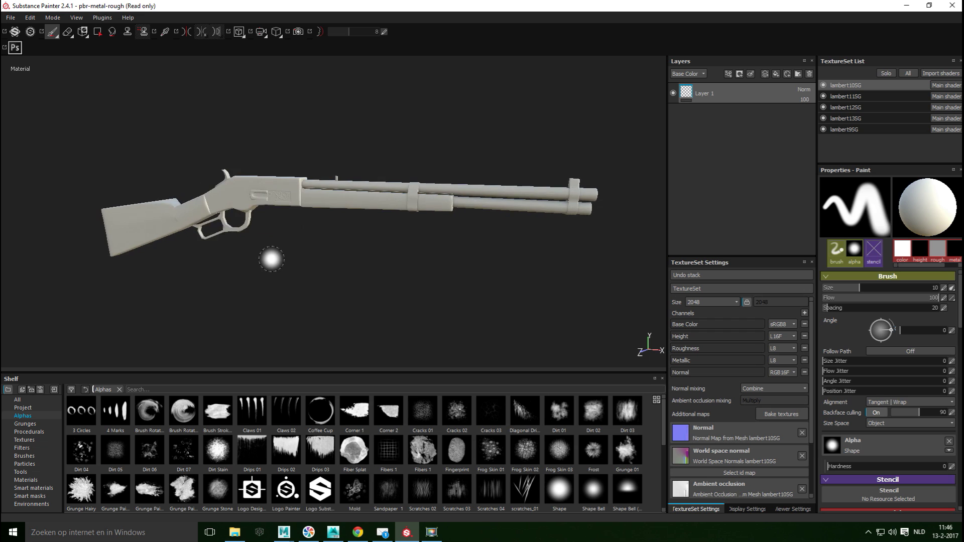
- Orbit and zoom to inspect the baked receiver engraving, then reframe the whole rifle
alt+drag(291, 242, 464, 264)
scroll(452, 254, up, 5)
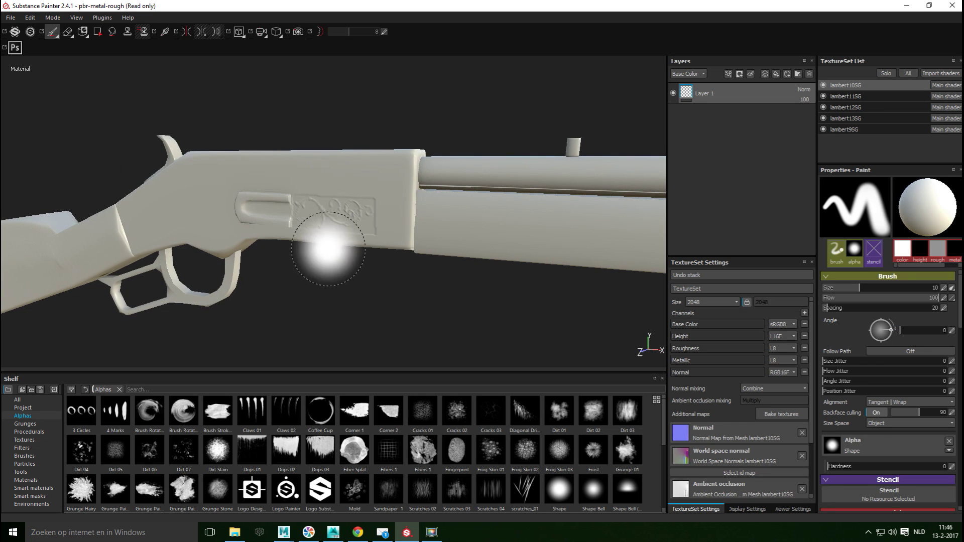
scroll(338, 251, down, 5)
alt+drag(389, 278, 374, 249)
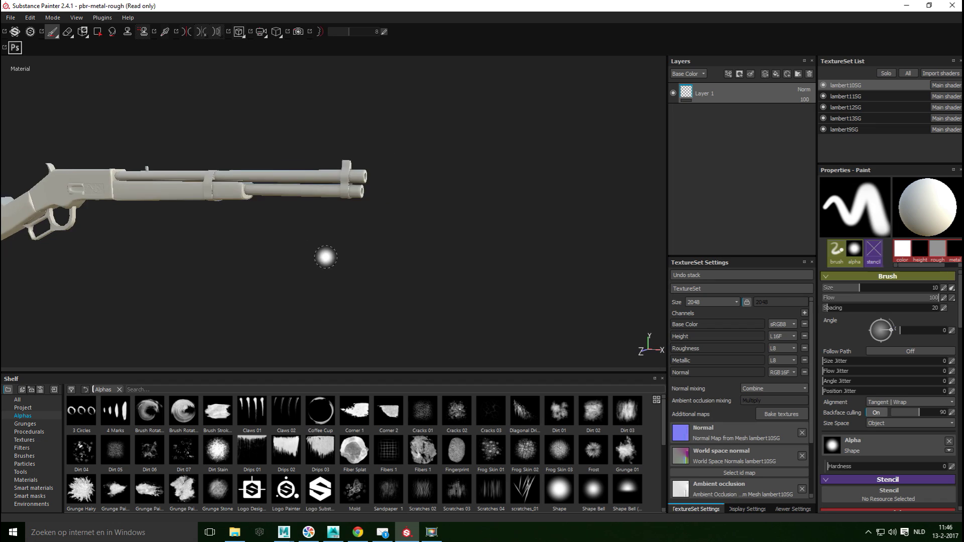
key(f)
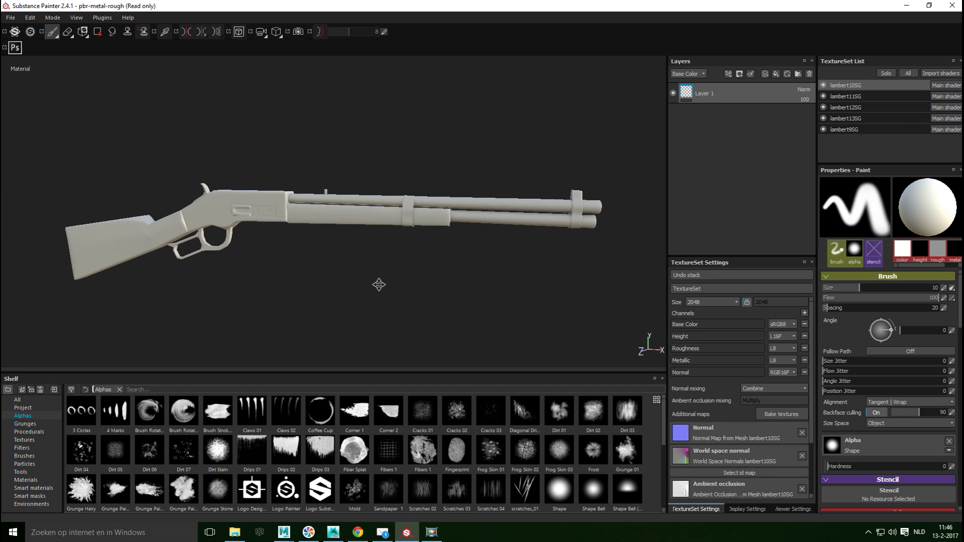
- Turn off lambert11SG, 12SG, 13SG and 9SG, keeping lambert10SG visible and centred
click(824, 86)
click(824, 96)
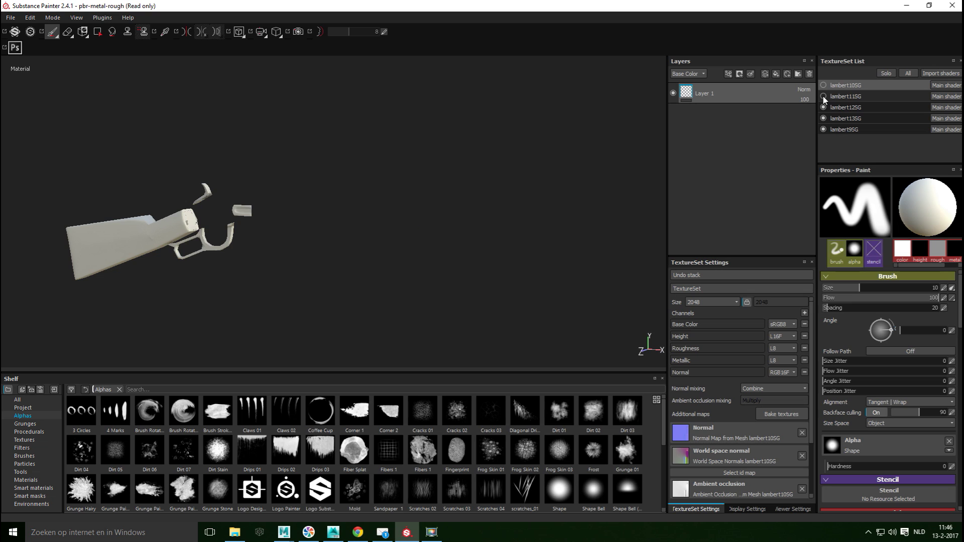
click(823, 85)
click(825, 97)
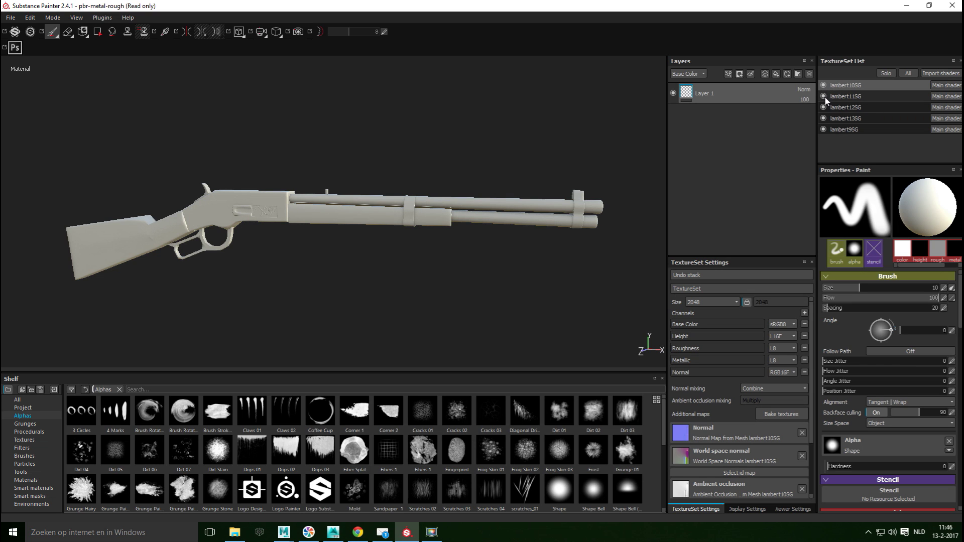
click(824, 85)
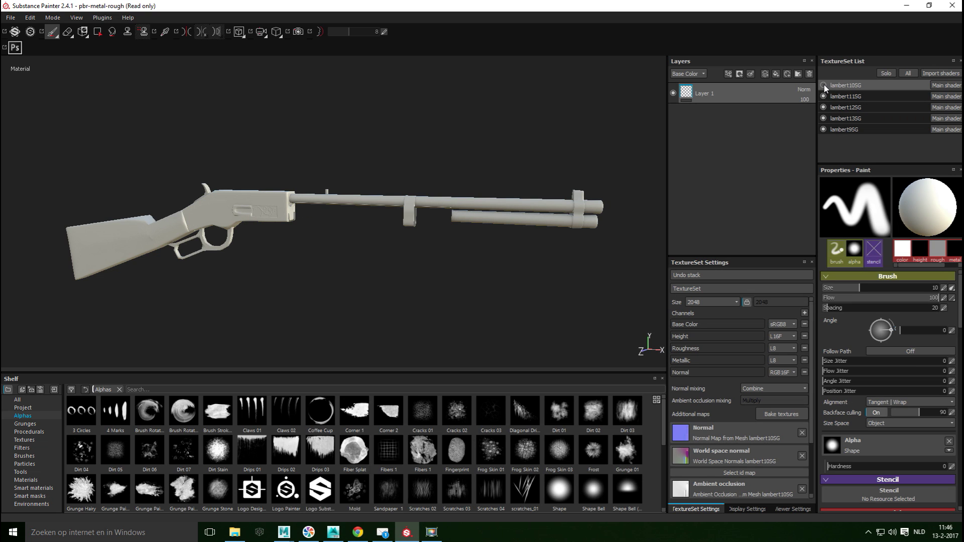
click(823, 86)
click(823, 96)
click(824, 107)
click(824, 118)
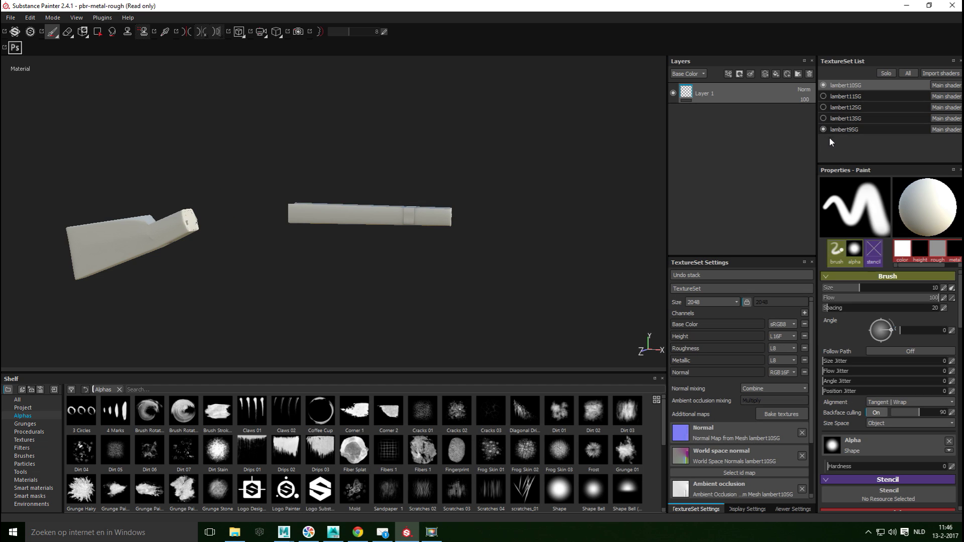
click(824, 129)
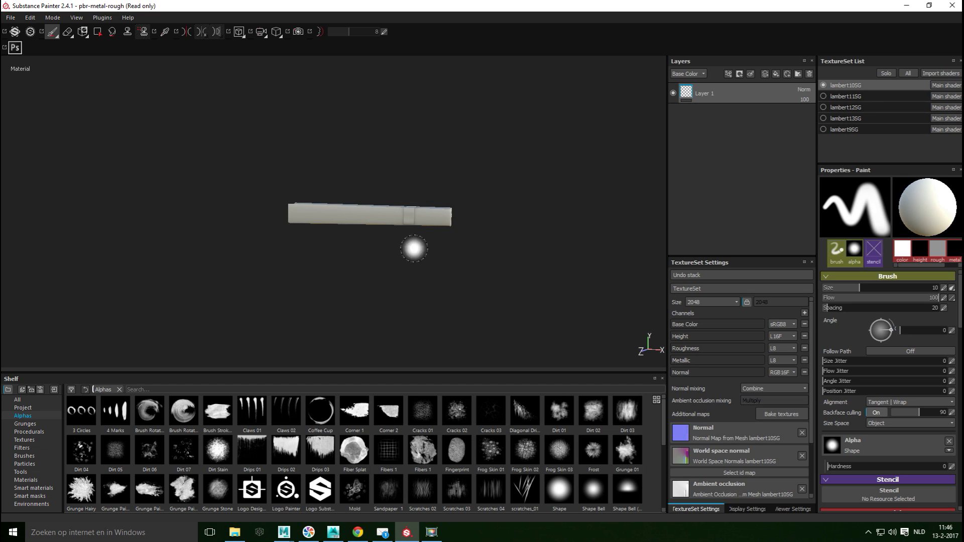
alt+middle_drag(330, 291, 418, 282)
scroll(418, 282, up, 2)
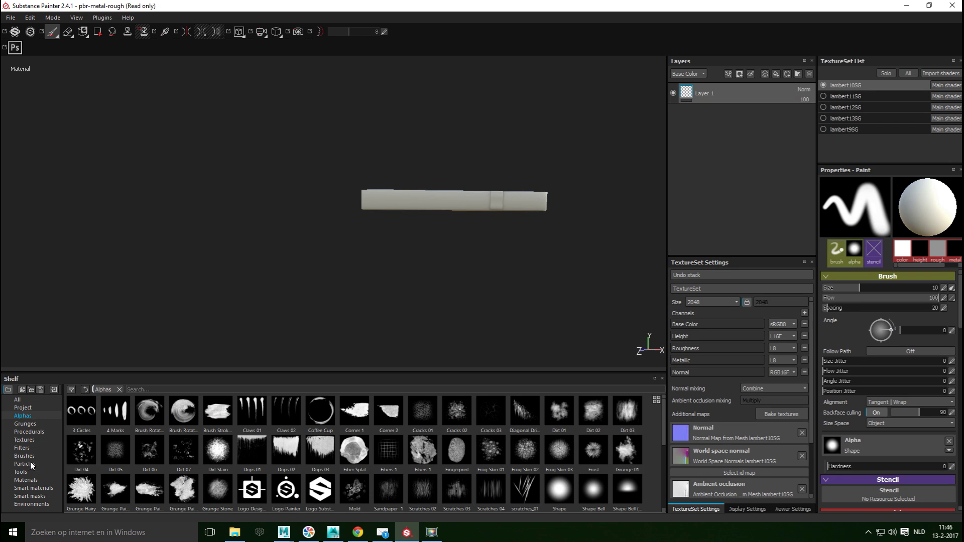
- Search the materials for 'wood' and apply Wood american cherry to the fore-end
click(26, 480)
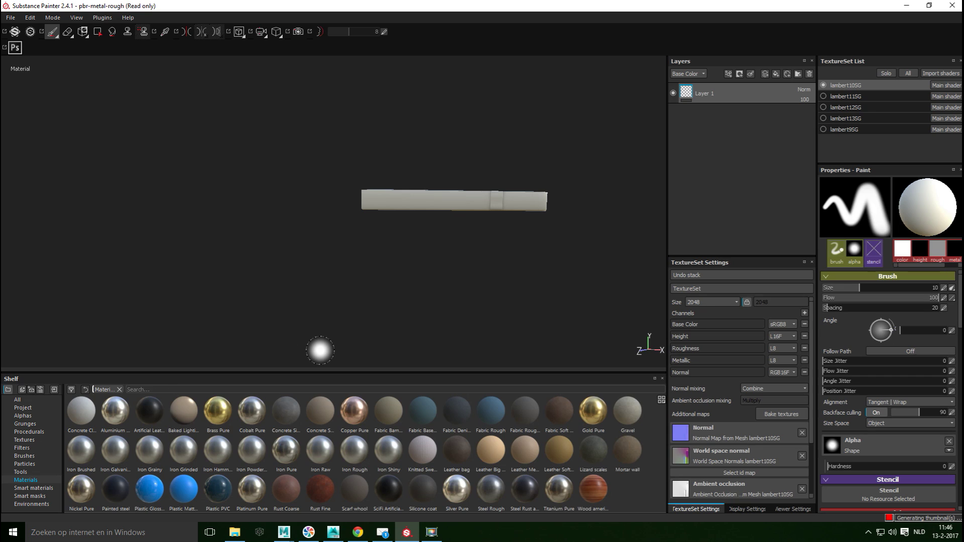
text(wood)
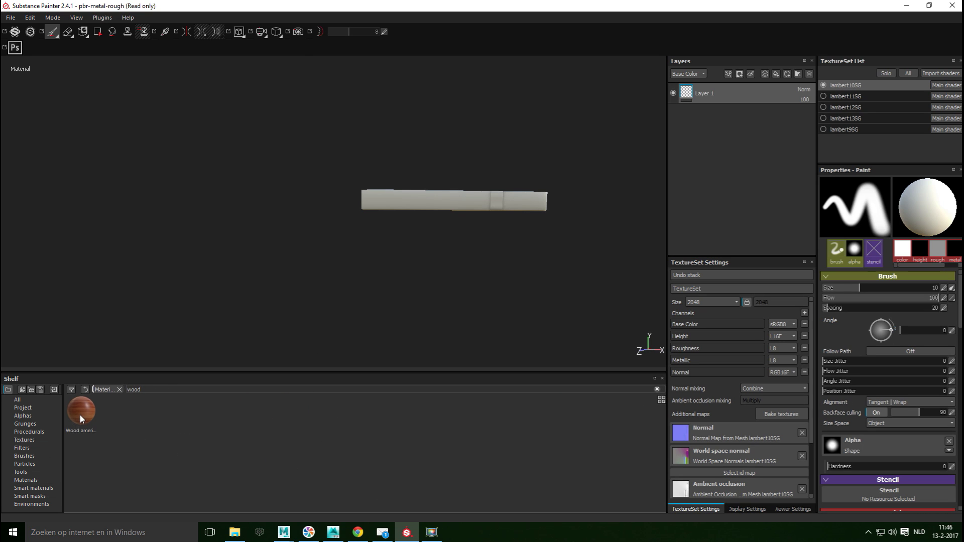
mouse_move(83, 417)
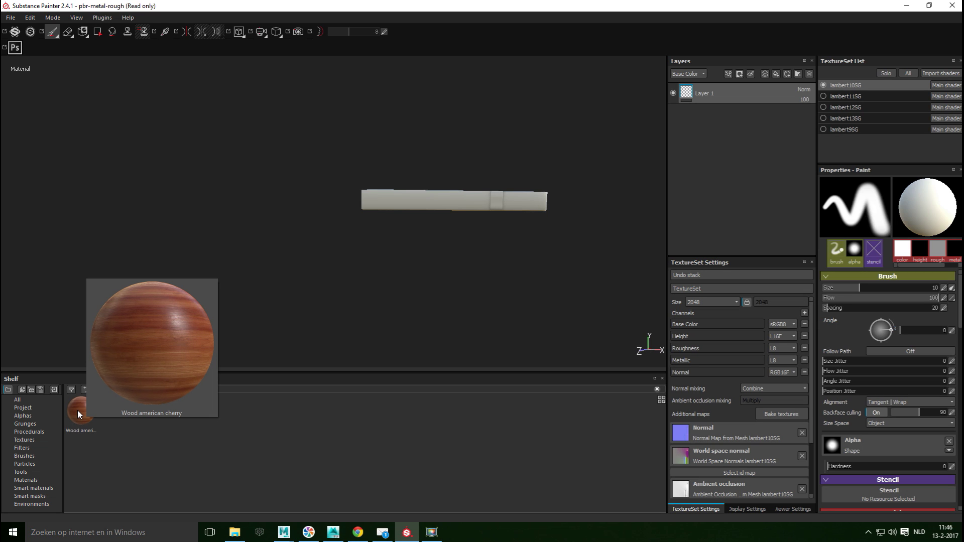
click(79, 412)
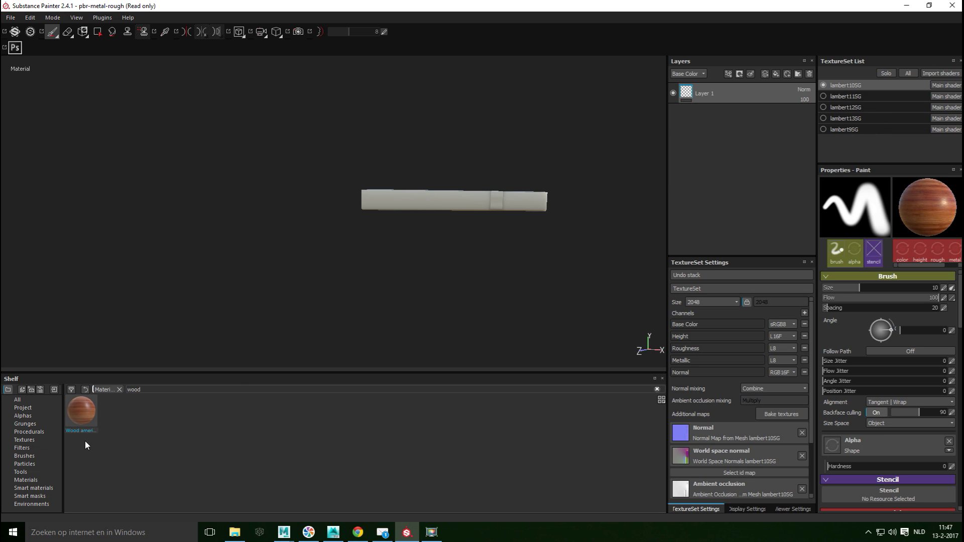
mouse_move(80, 417)
mouse_down()
mouse_move(358, 424)
mouse_move(706, 195)
mouse_move(728, 161)
mouse_up()
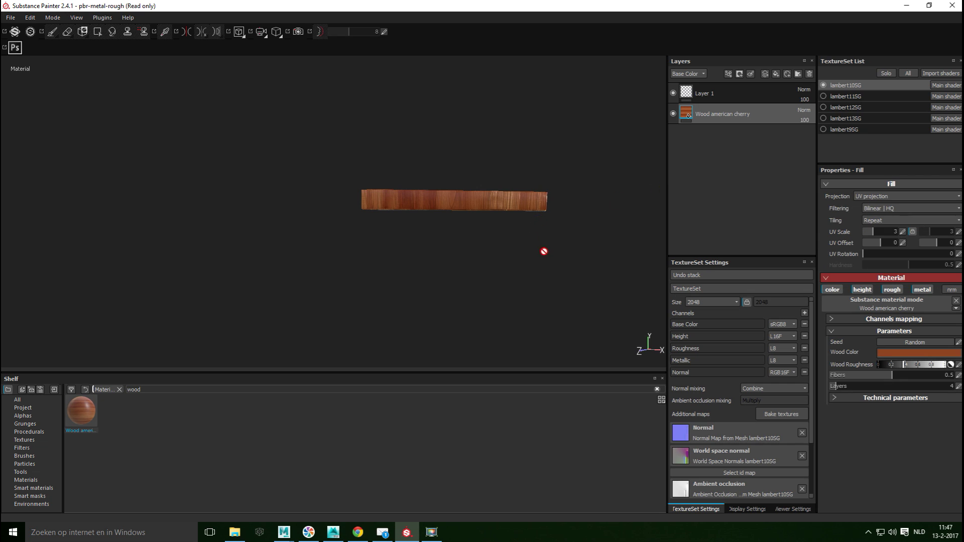
scroll(433, 293, up, 3)
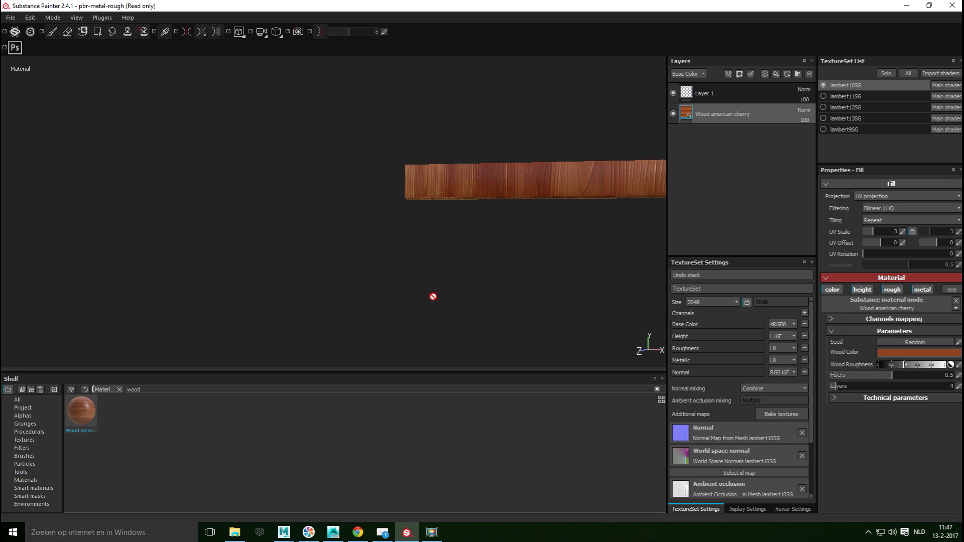
alt+middle_drag(444, 304, 300, 315)
alt+drag(301, 331, 354, 319)
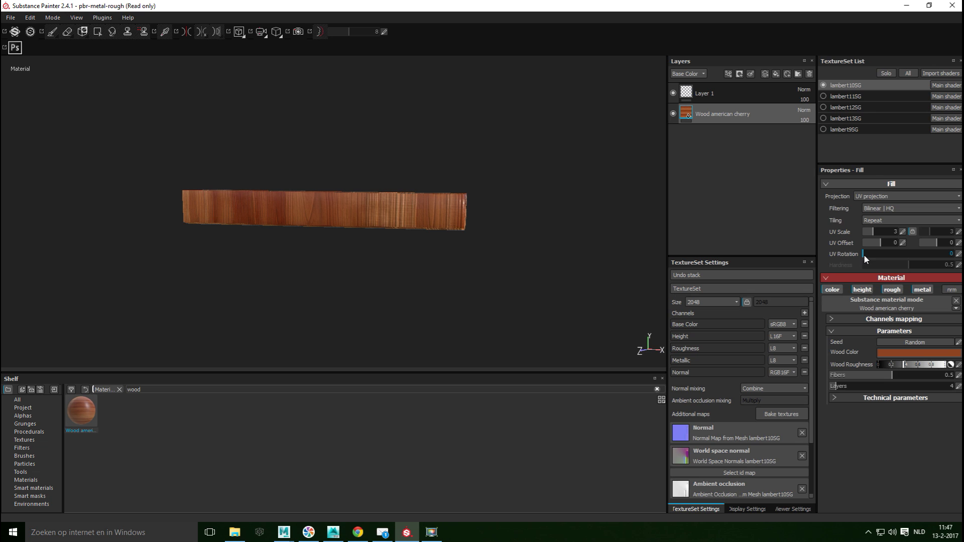
- Set the wood's UV rotation to 85.52 and Fibers to 0.43
drag(862, 254, 884, 252)
alt+drag(387, 254, 394, 253)
scroll(394, 253, up, 5)
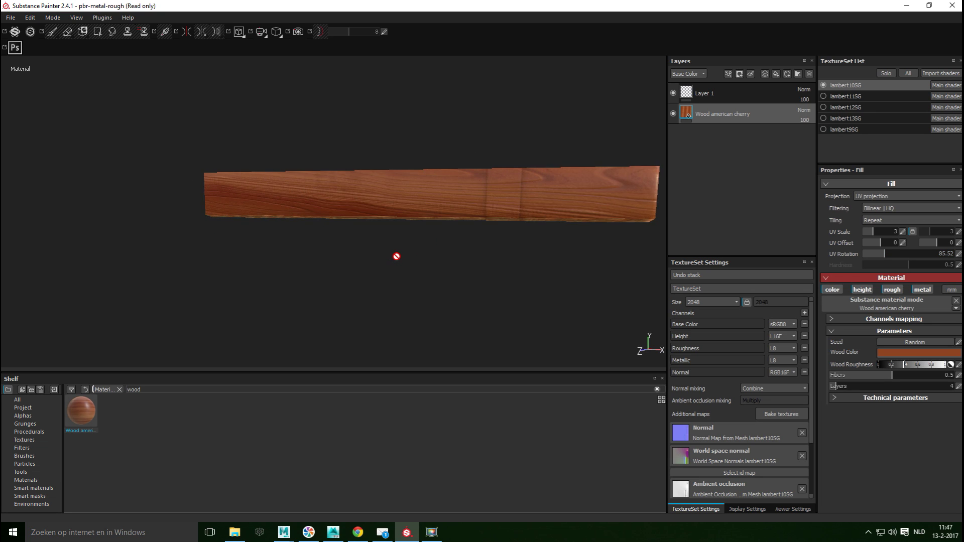
alt+middle_drag(429, 291, 327, 296)
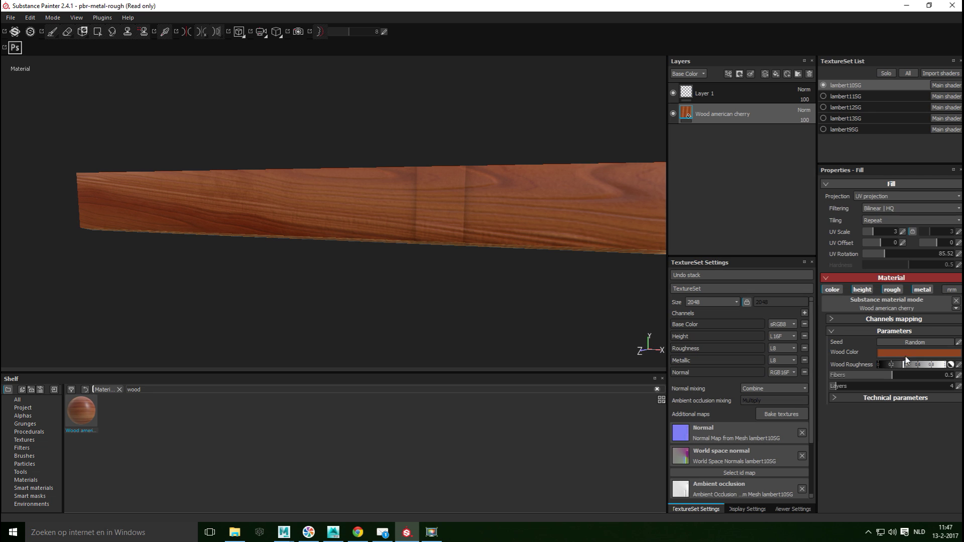
drag(892, 378, 922, 377)
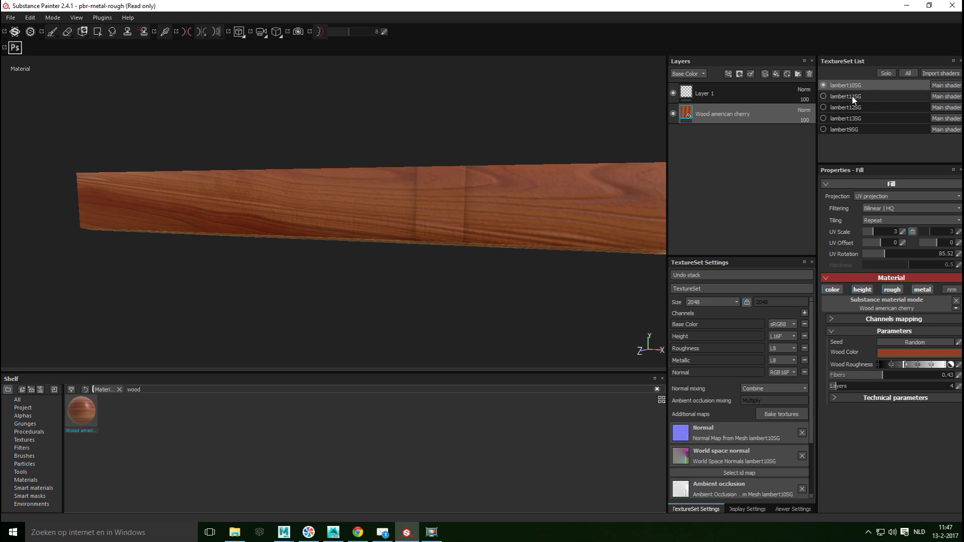
- Show lambert11SG again and search the Smart materials shelf for 'metal'
click(824, 95)
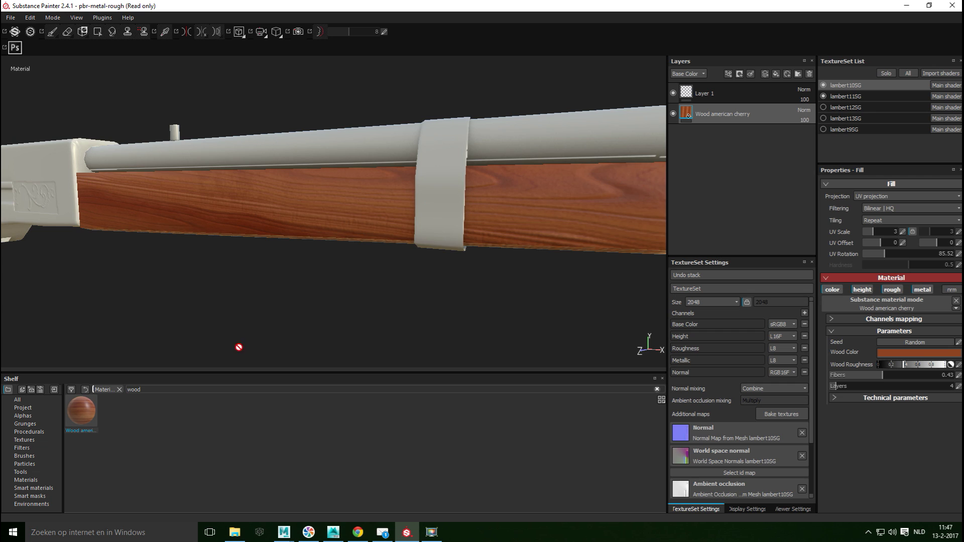
scroll(253, 339, down, 5)
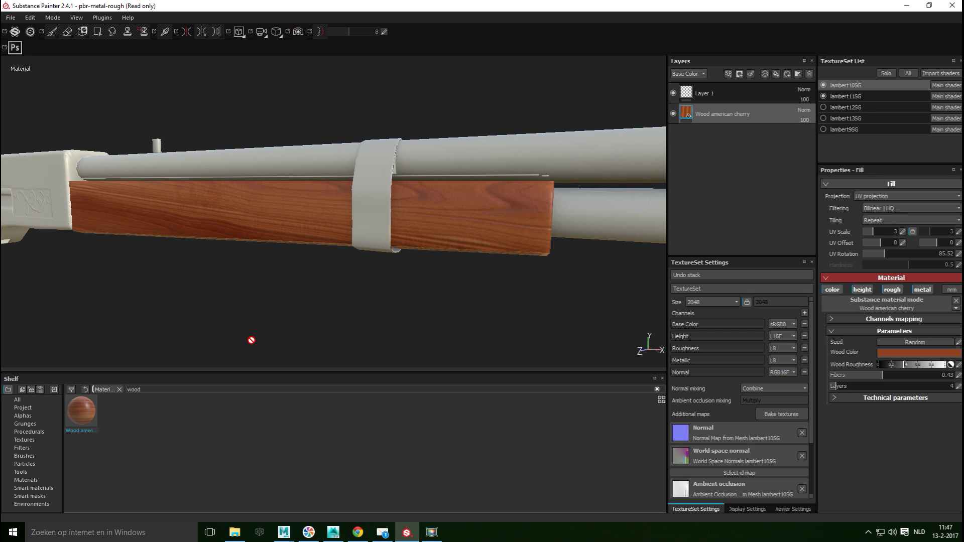
scroll(251, 340, down, 1)
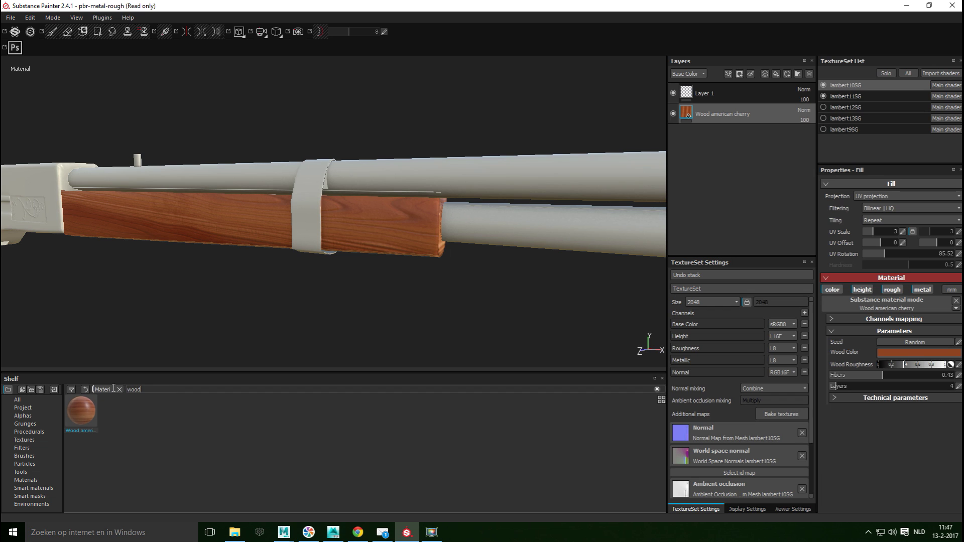
key(BackSpace)
key(BackSpace)
key(BackSpace)
key(BackSpace)
text(metal)
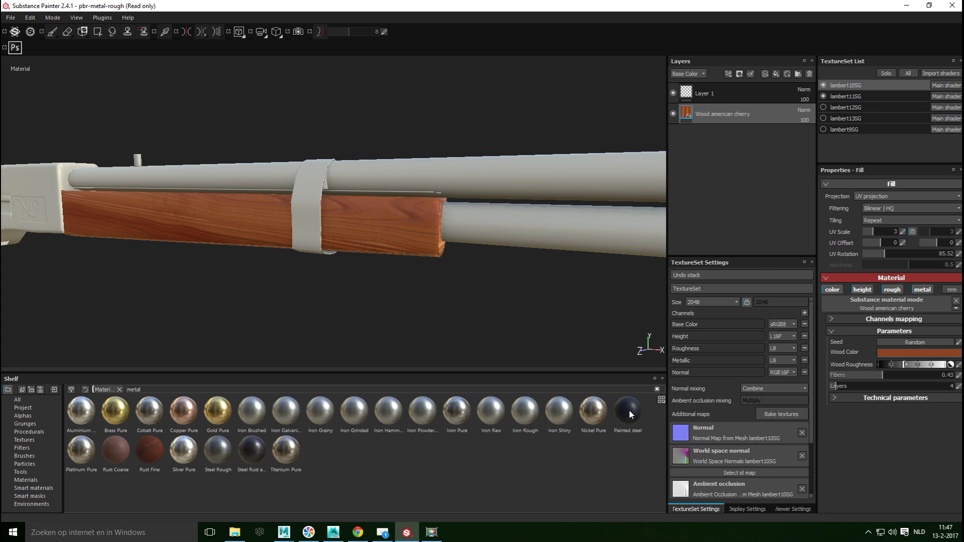
mouse_move(629, 410)
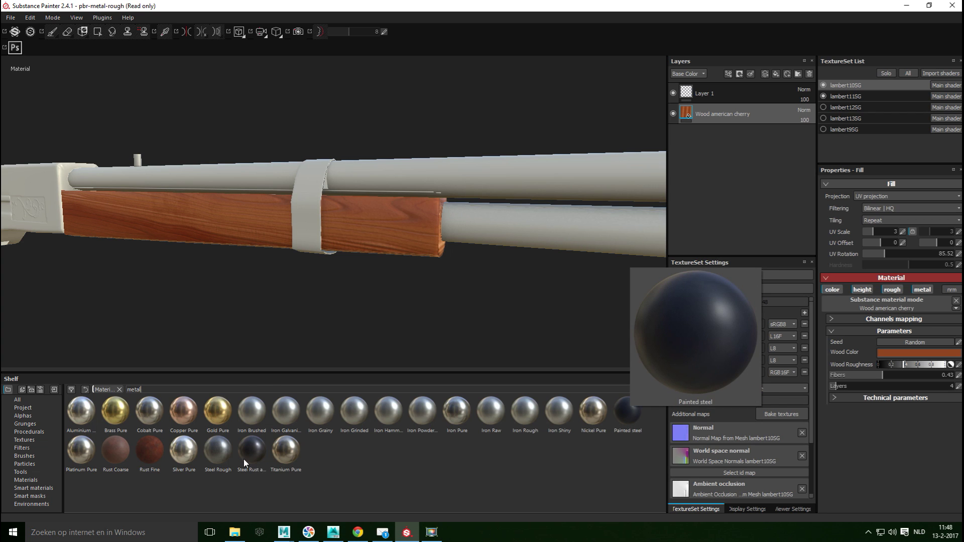
mouse_move(250, 456)
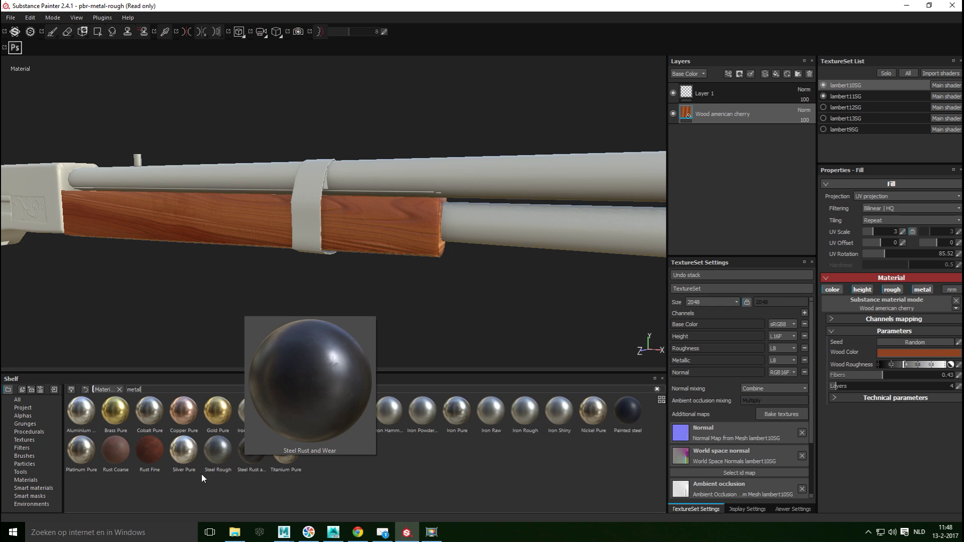
click(35, 488)
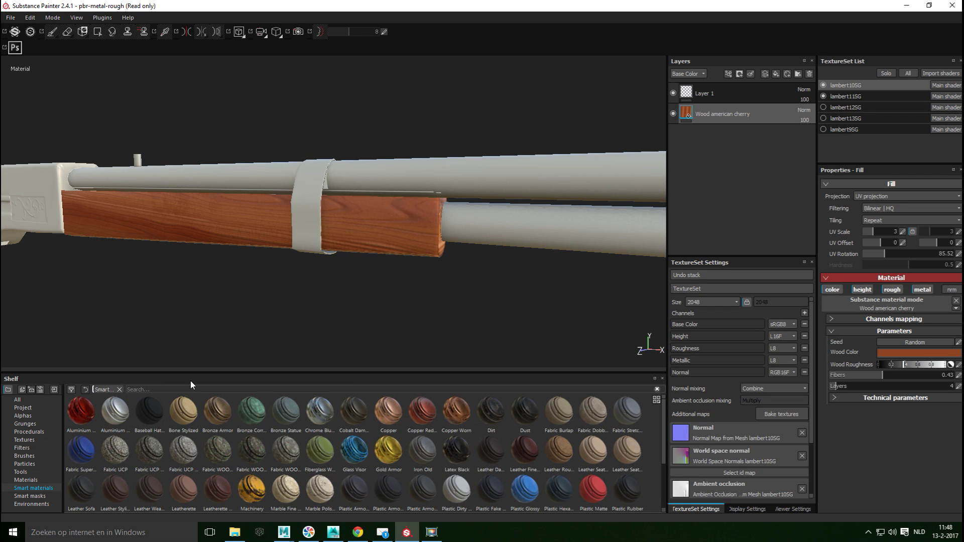
text(metal)
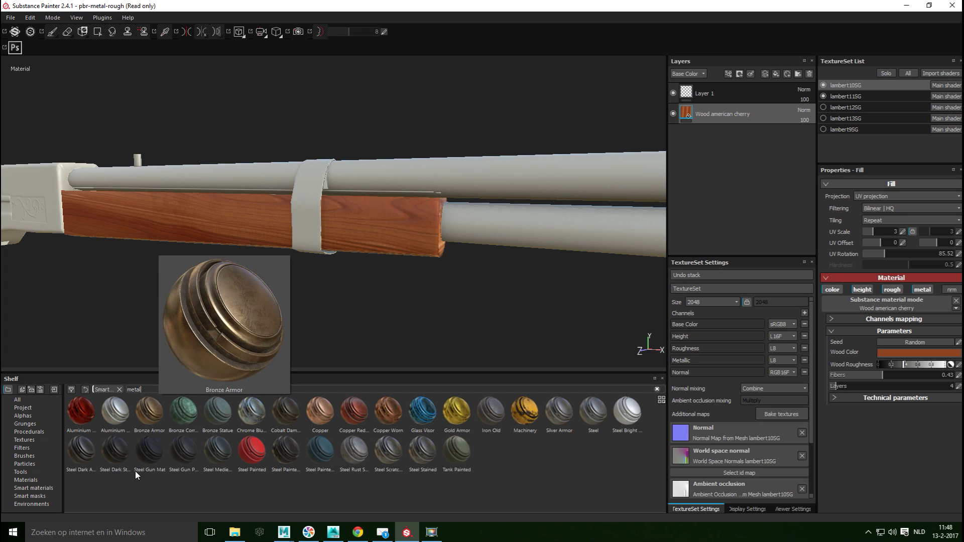
mouse_move(149, 454)
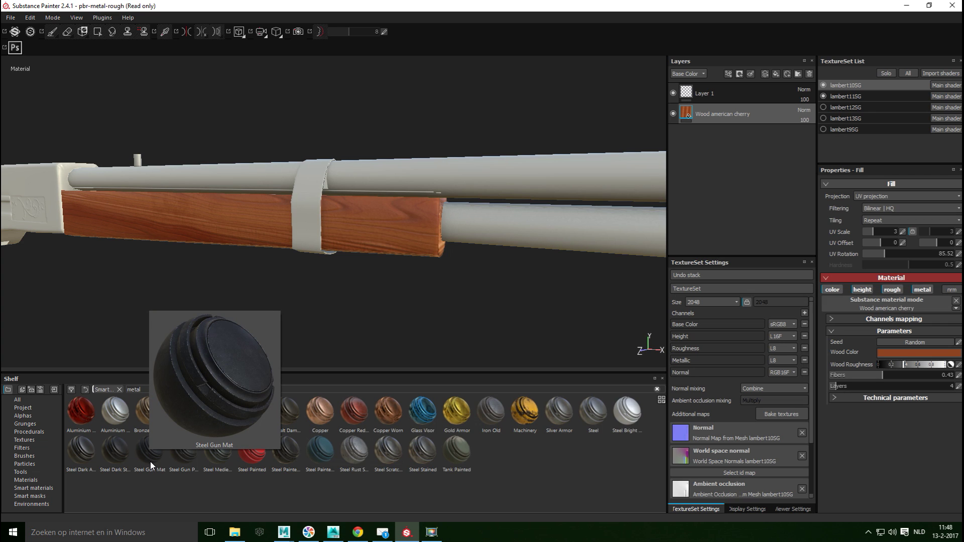
- Hide lambert10SG and apply Steel Gun Mat to the lambert11SG texture set
click(823, 85)
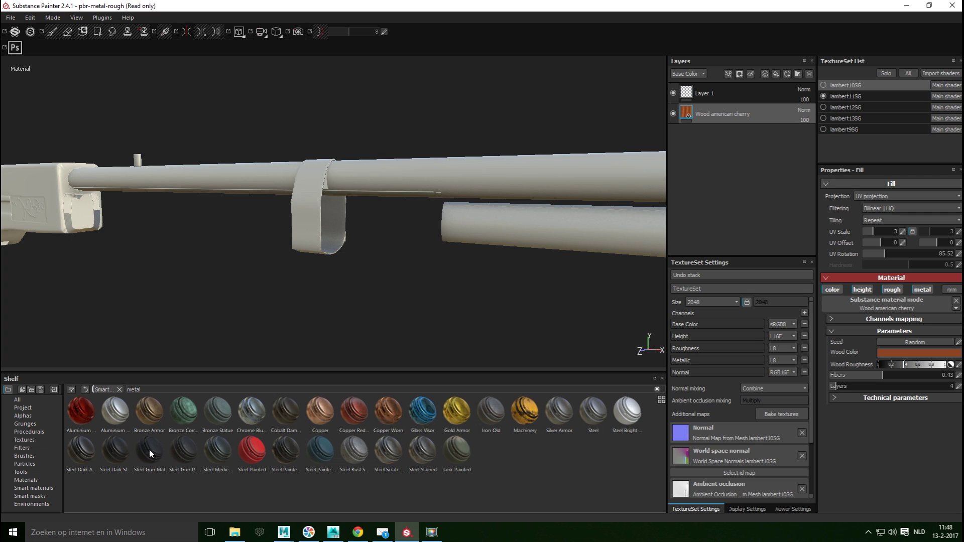
drag(149, 451, 712, 185)
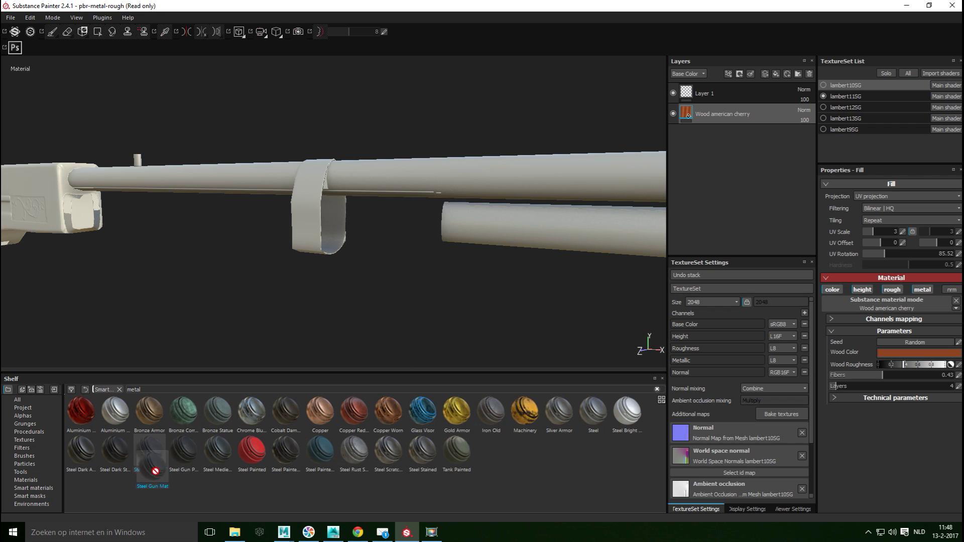
click(843, 96)
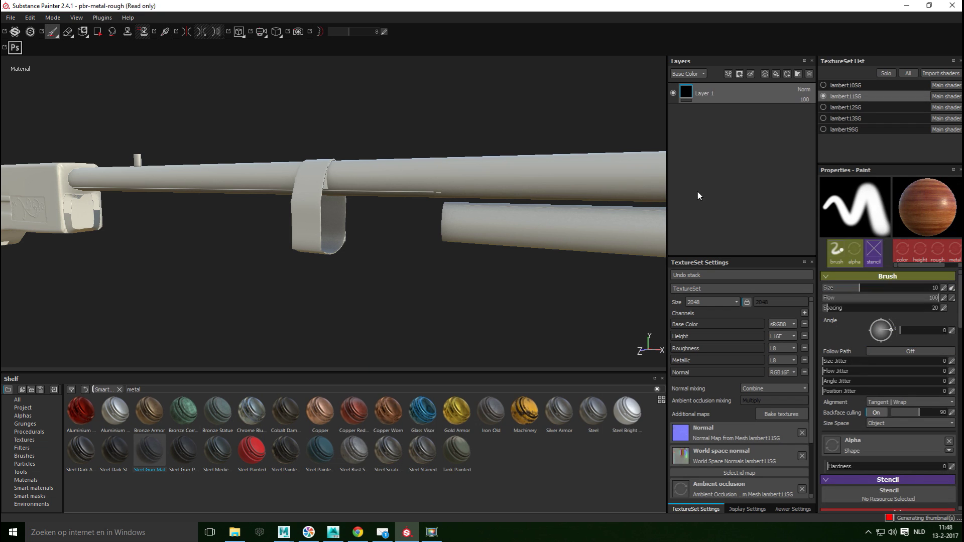
drag(150, 453, 723, 152)
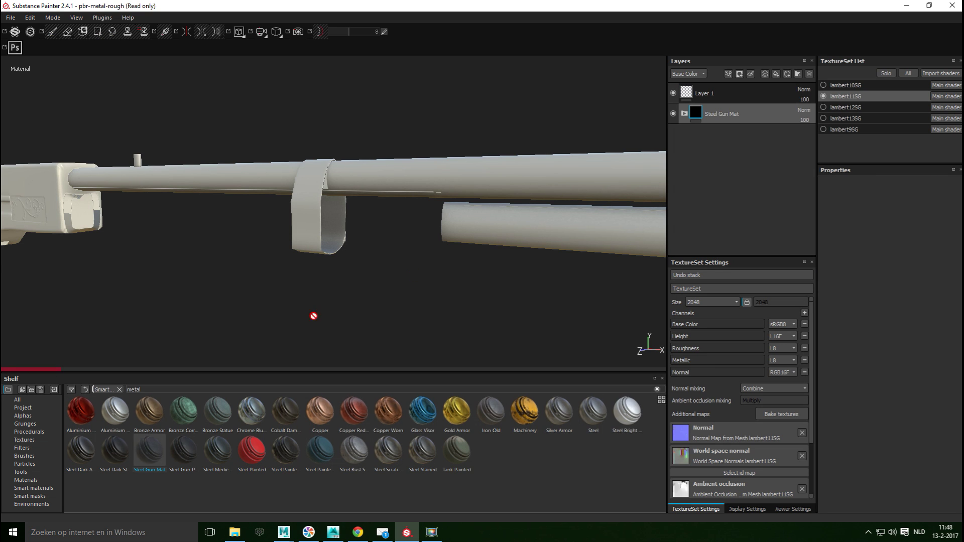
alt+drag(375, 310, 375, 311)
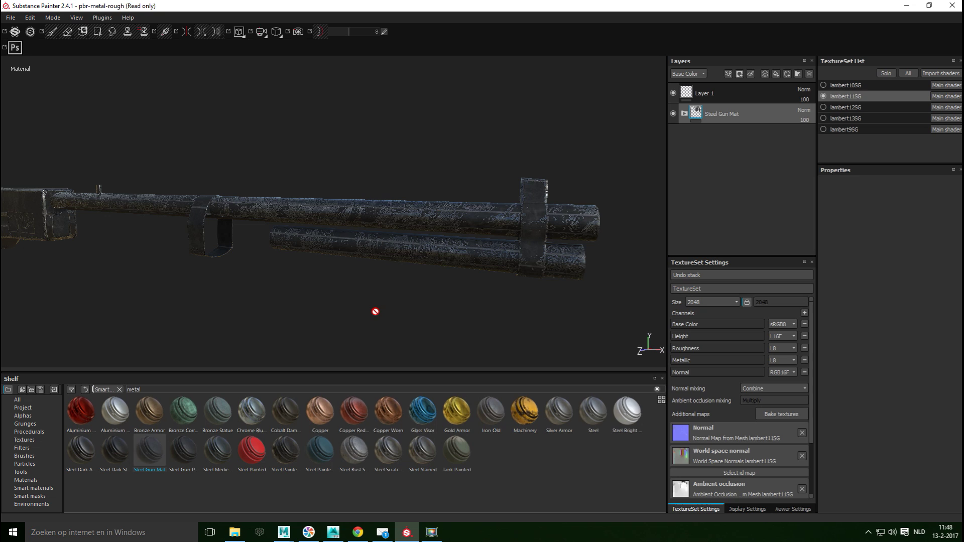
- Expand the Steel Gun Mat group and inspect its Sharpen, Scratches and Metal sublayers
click(684, 115)
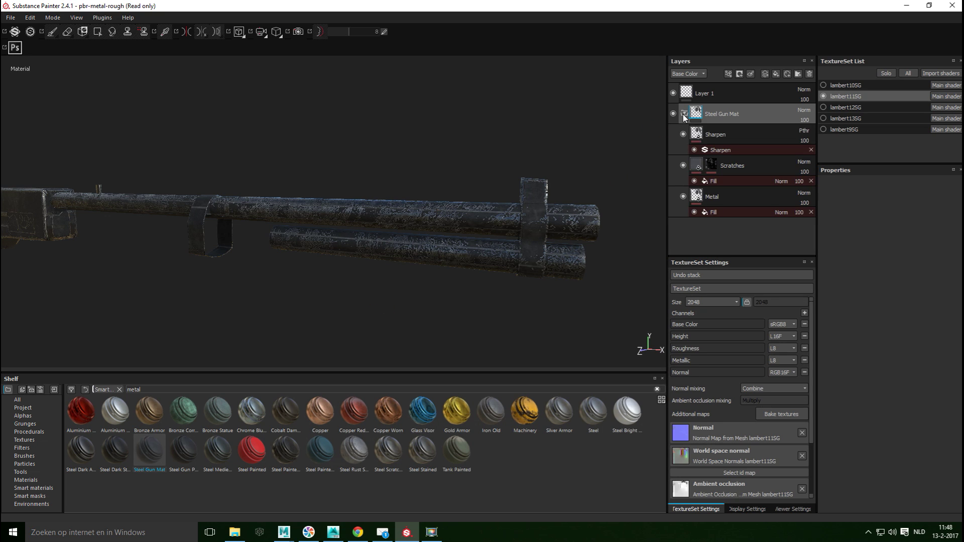
click(718, 139)
click(735, 167)
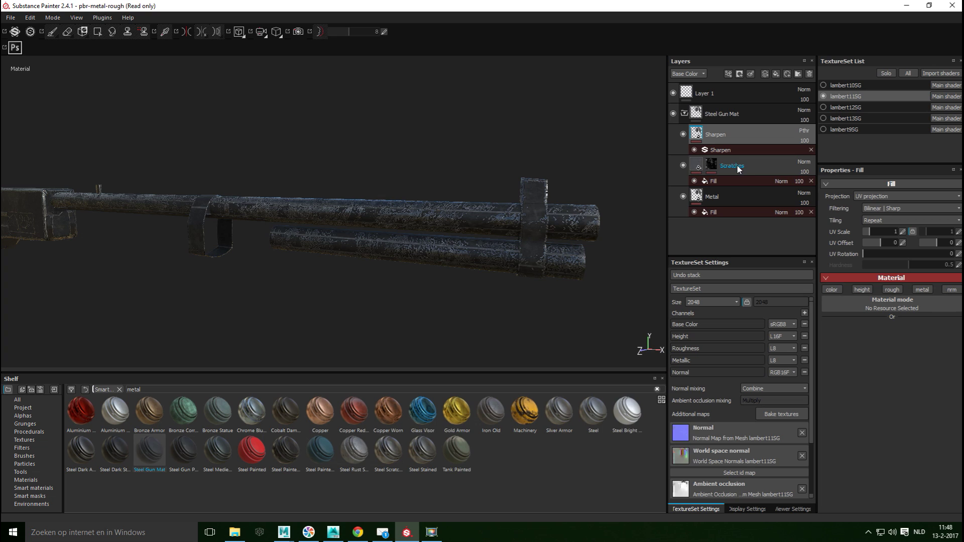
click(739, 169)
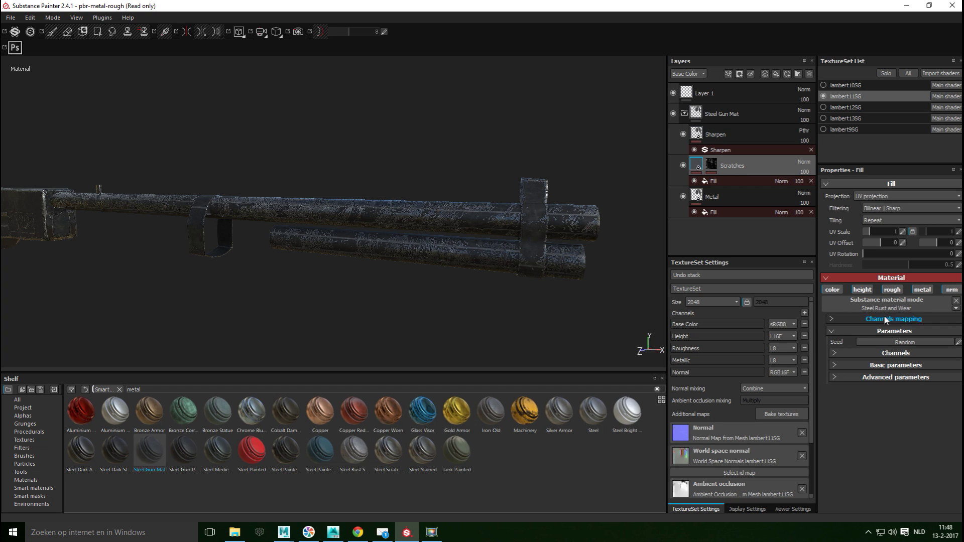
click(718, 198)
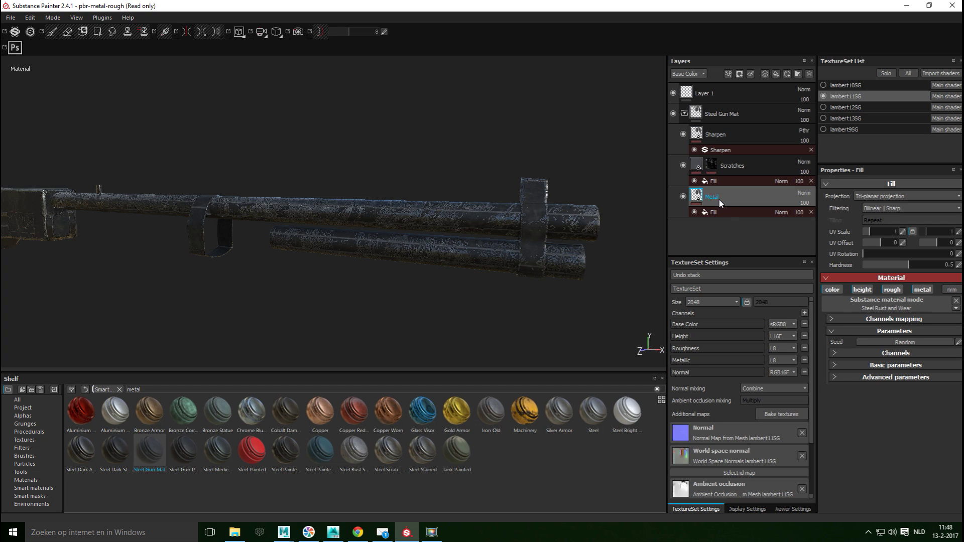
- Inspect the Scratches fill mask on the worn barrel, then show all plain Materials in the shelf
alt+drag(379, 268, 456, 273)
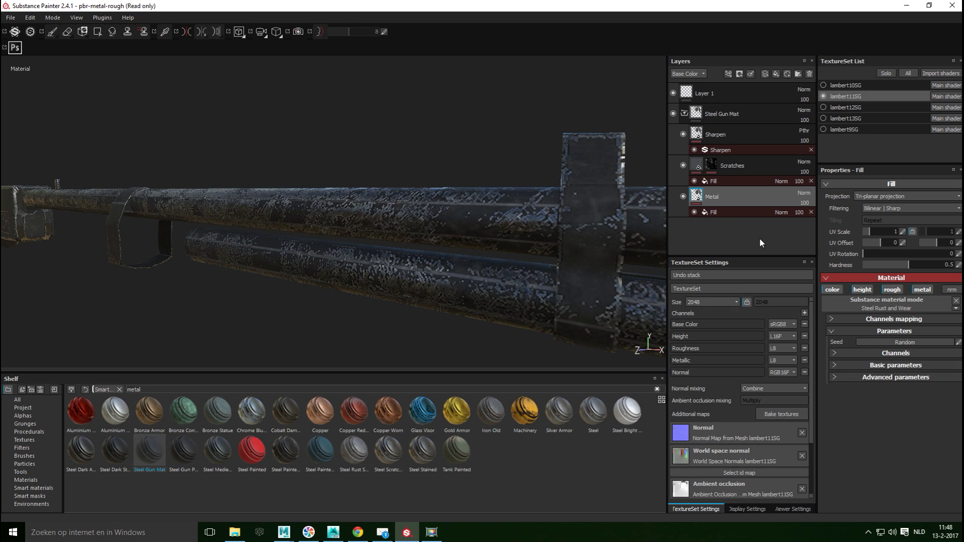
click(737, 170)
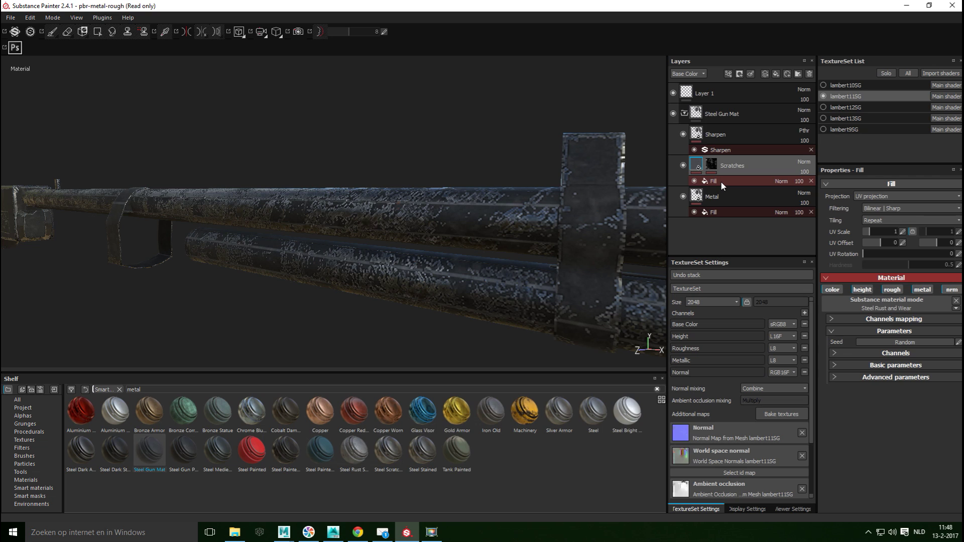
click(721, 183)
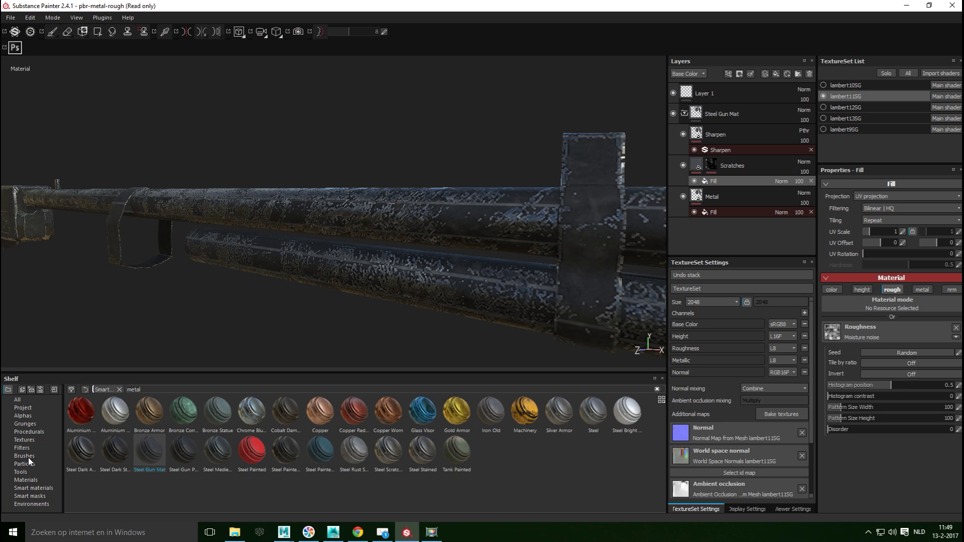
click(28, 481)
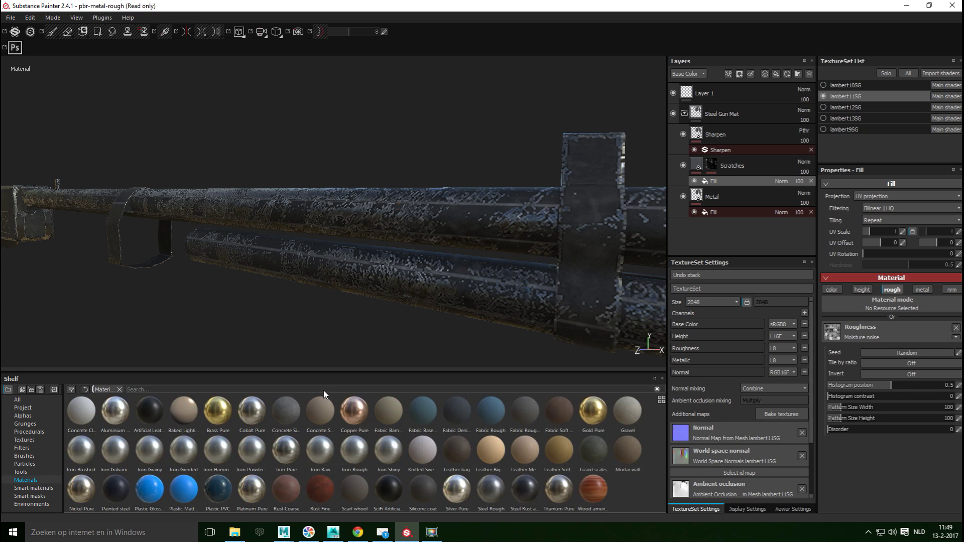
- Delete the Steel Gun Mat group and apply Steel Rust and Wear to the metal parts
click(737, 118)
key(Delete)
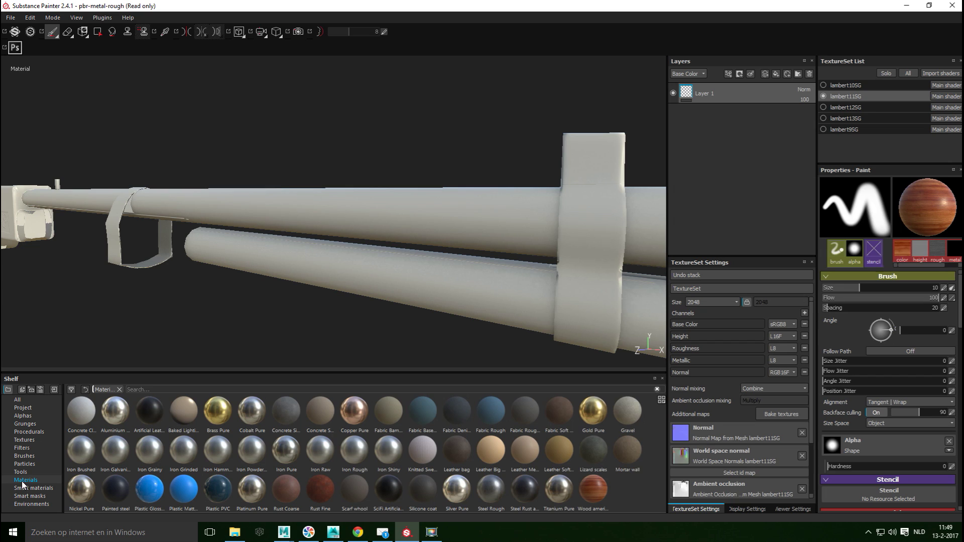
text(steel)
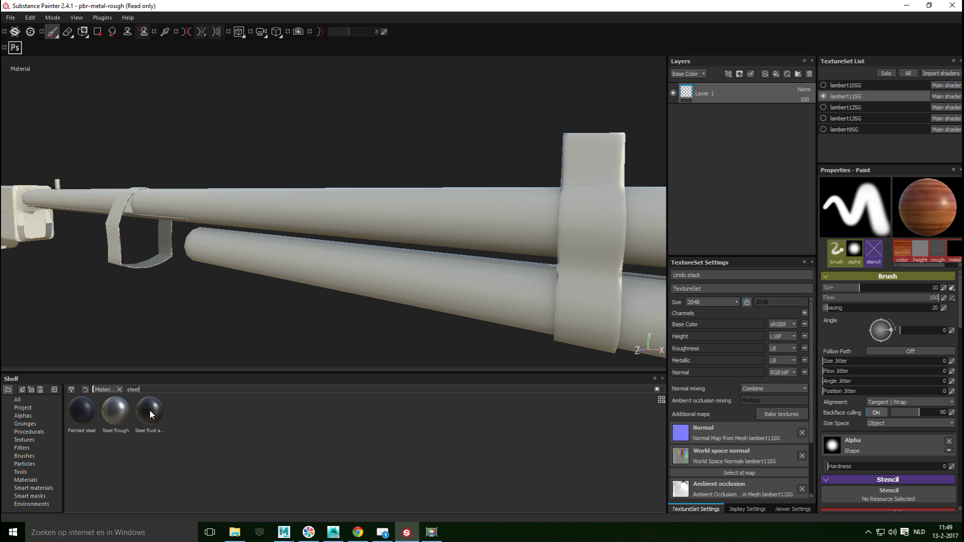
drag(150, 412, 715, 177)
alt+drag(142, 304, 248, 331)
alt+middle_drag(247, 331, 392, 328)
alt+drag(392, 328, 402, 321)
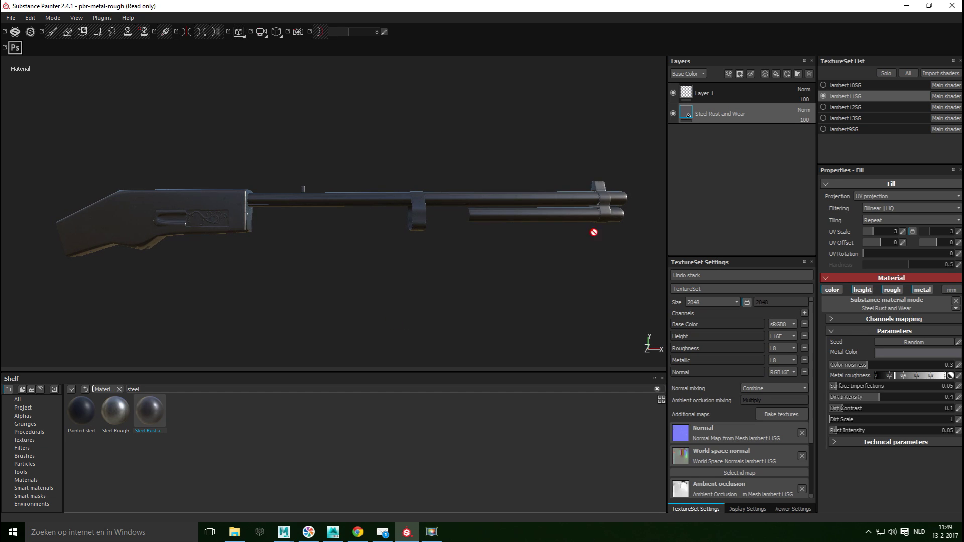
- Make the wooden handguard and lever texture sets visible again
click(824, 86)
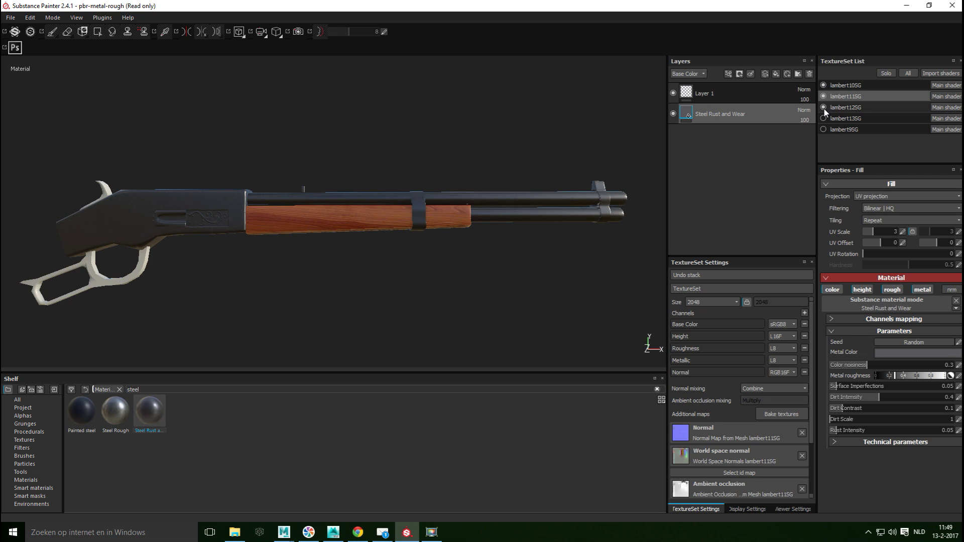
click(823, 108)
alt+drag(294, 290, 351, 280)
scroll(402, 269, up, 5)
alt+middle_drag(351, 280, 316, 276)
- Search the shelf for 'brass' and select the lambert12SG lever texture set
drag(162, 392, 109, 386)
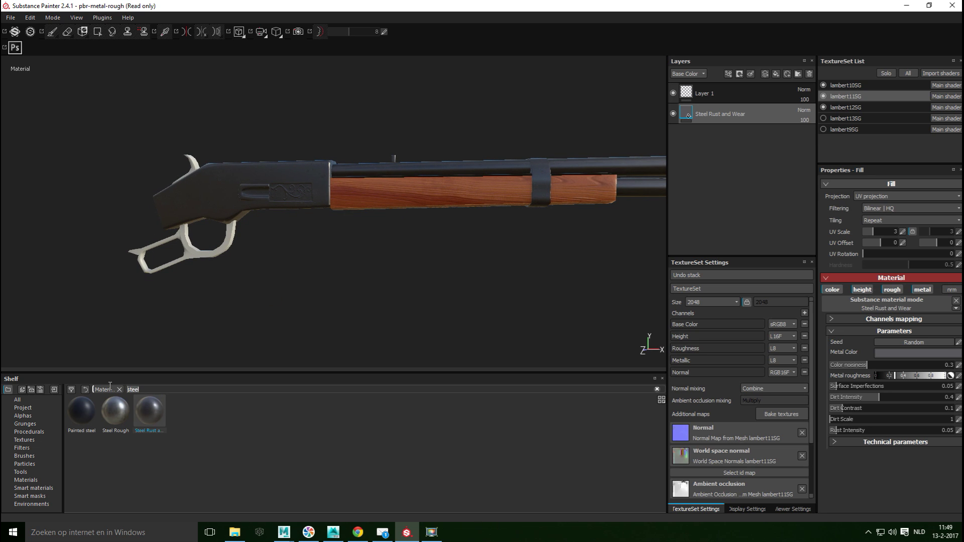
text(brass)
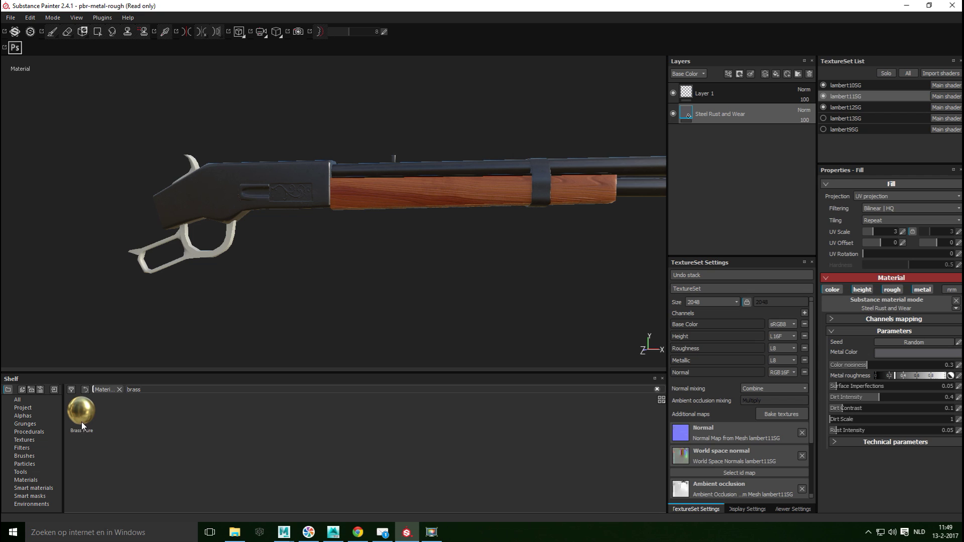
click(838, 107)
- Apply Brass Pure to the lever and hammer with base colour 0.702/0.705/0.290
click(823, 96)
click(824, 86)
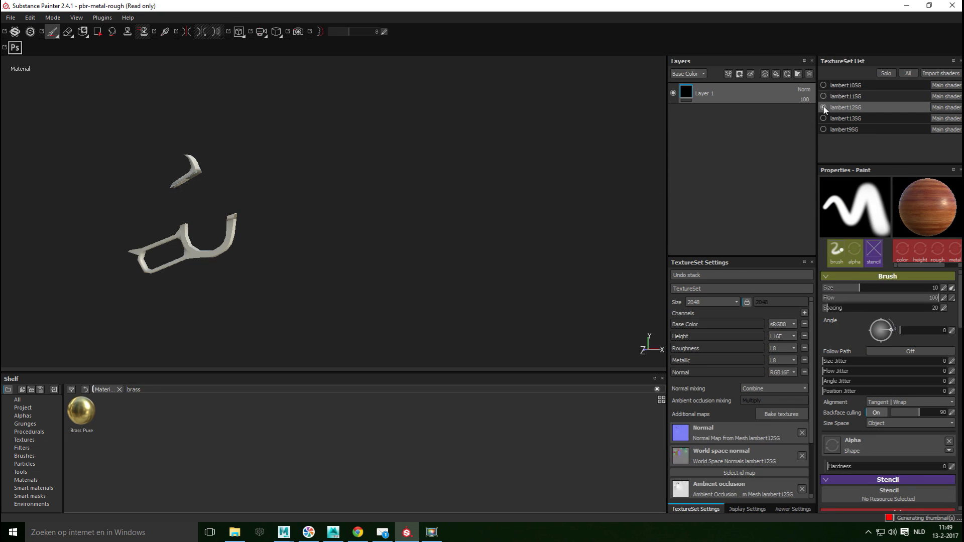
drag(89, 415, 694, 161)
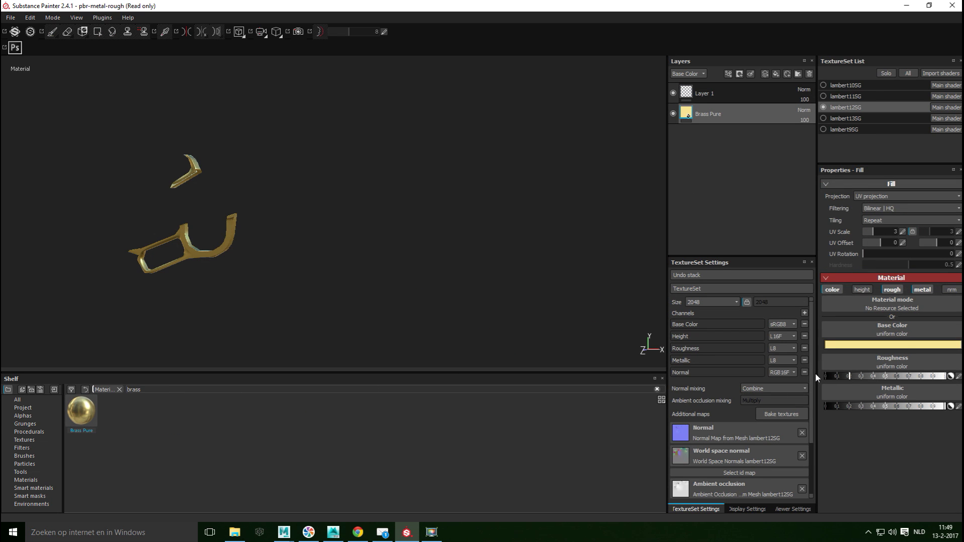
click(857, 349)
click(856, 347)
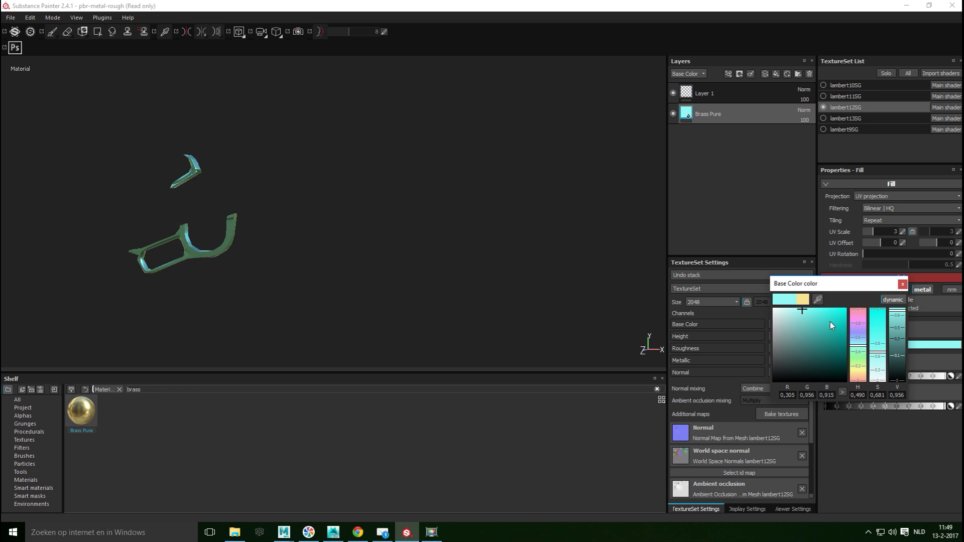
click(859, 370)
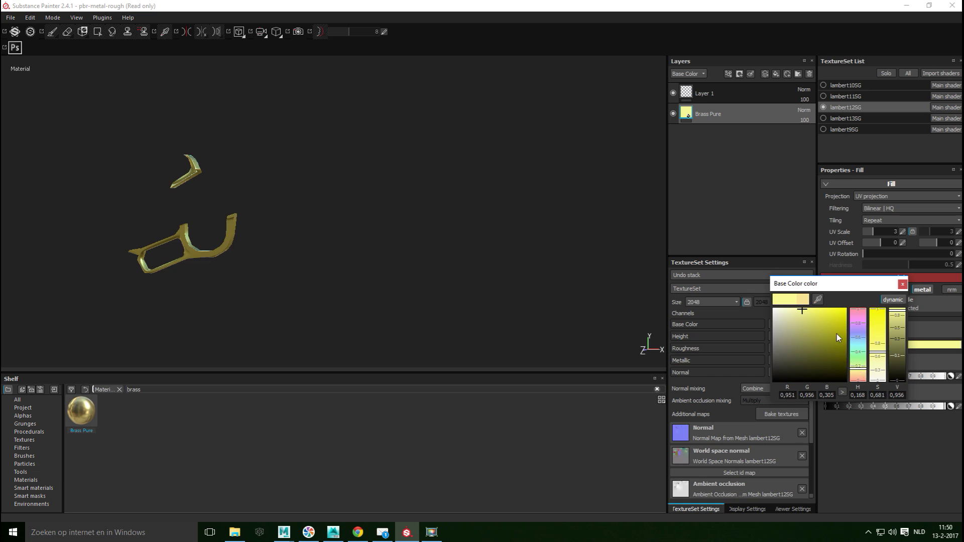
click(837, 336)
drag(836, 337, 797, 318)
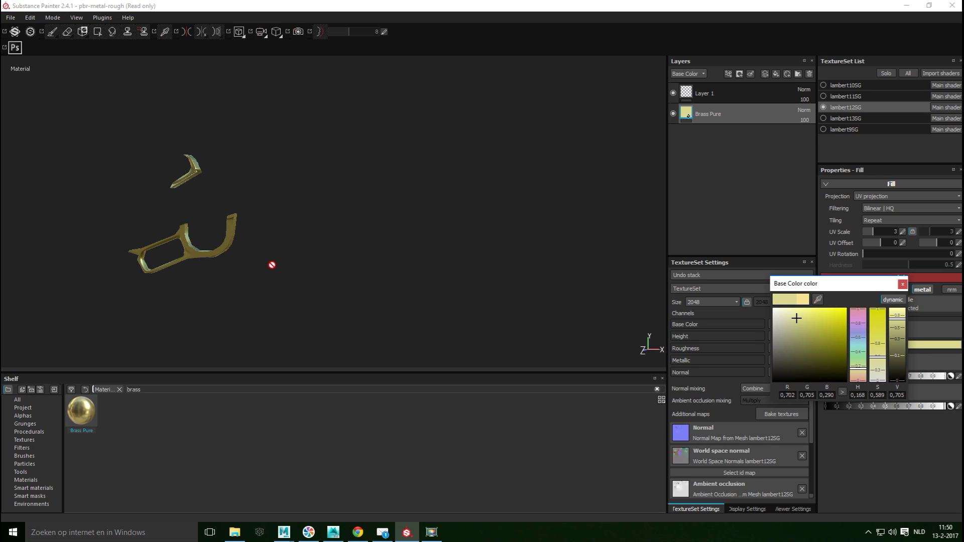
- Toggle texture set visibility until only the lambert13SG loading gate is displayed
middle_drag(191, 271, 467, 296)
scroll(467, 298, up, 5)
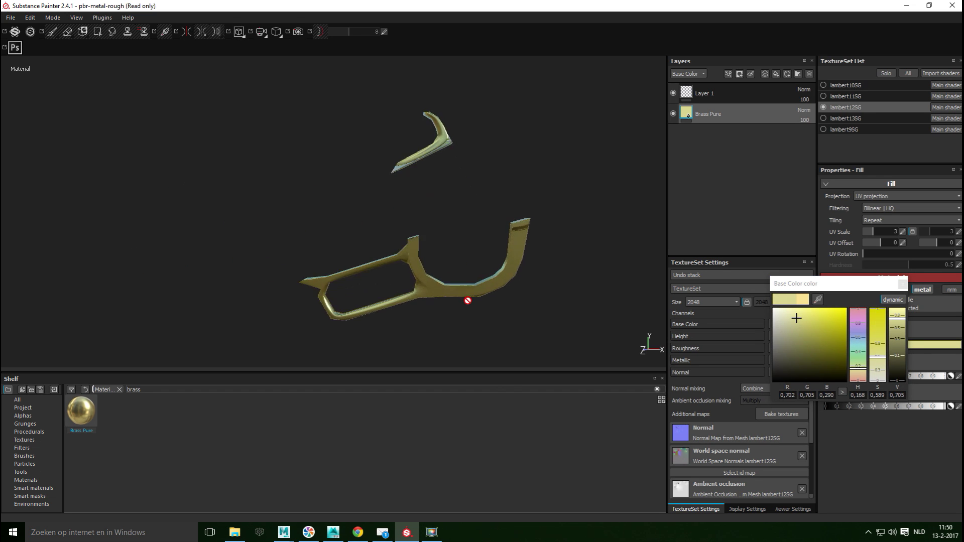
scroll(452, 298, down, 5)
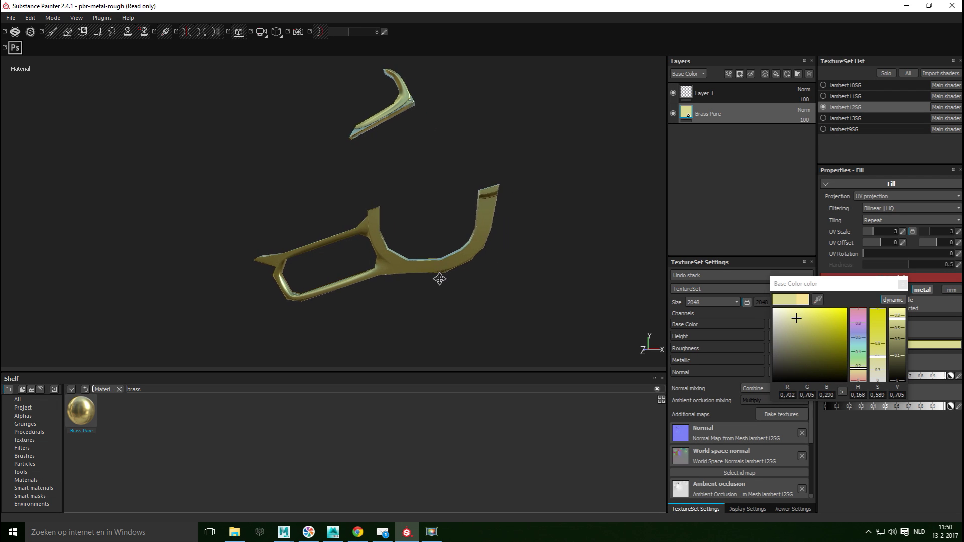
middle_drag(429, 306, 386, 304)
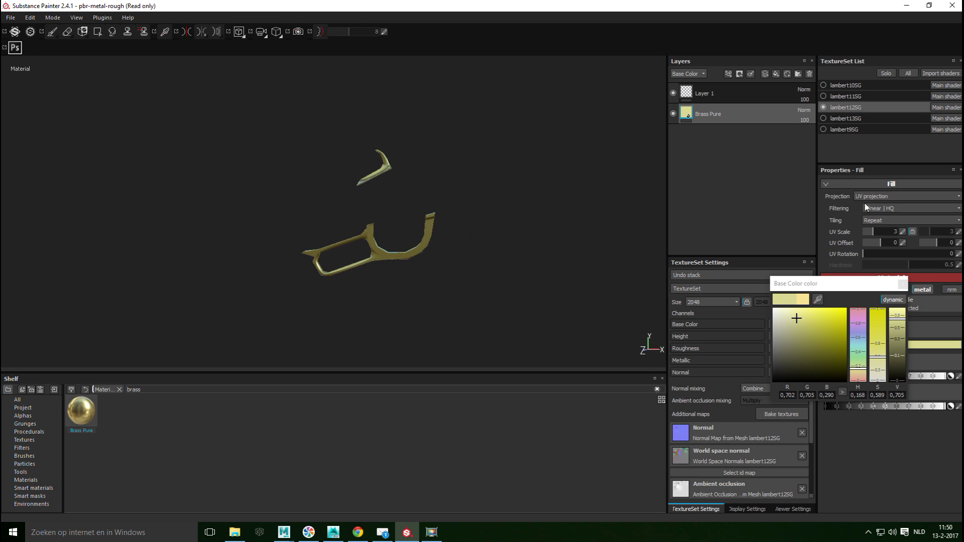
click(824, 85)
click(824, 96)
click(825, 118)
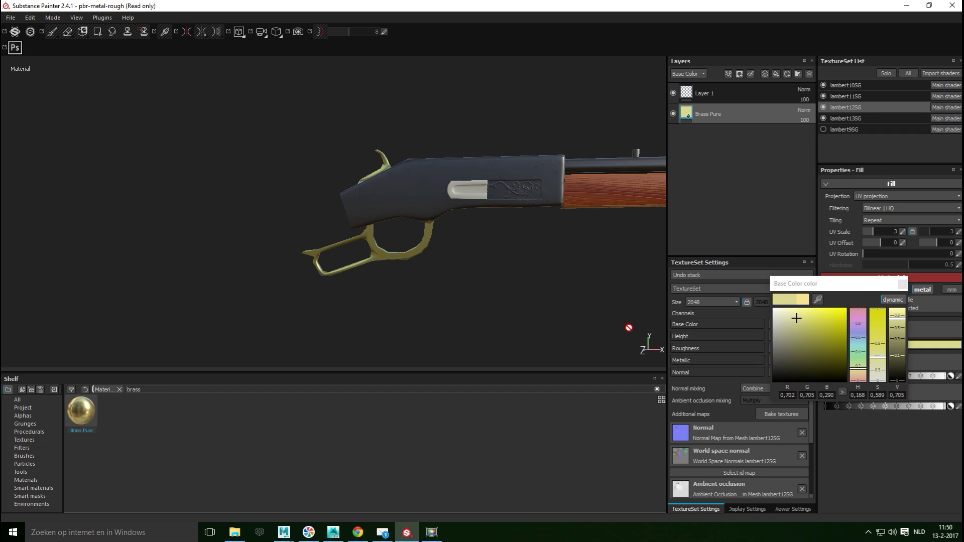
click(824, 96)
click(824, 86)
click(825, 118)
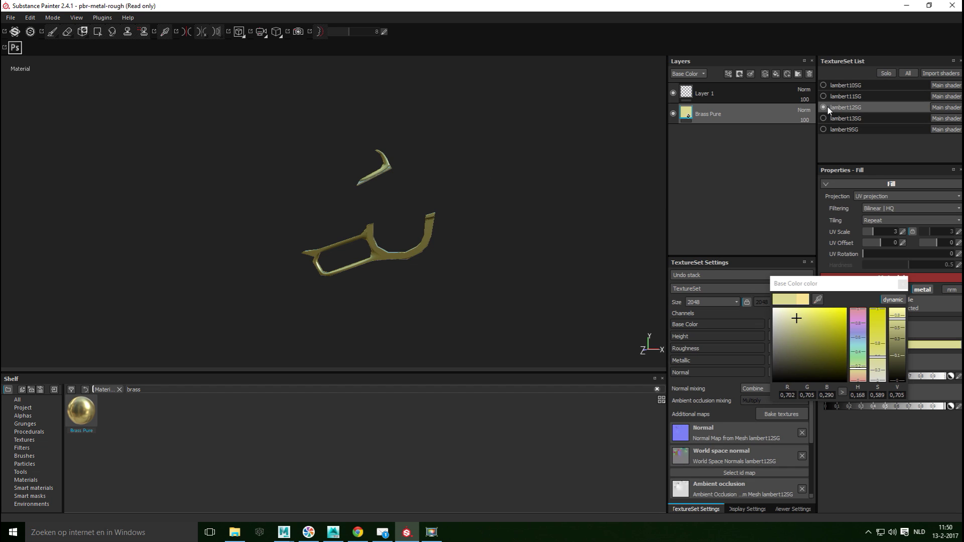
click(824, 114)
click(824, 108)
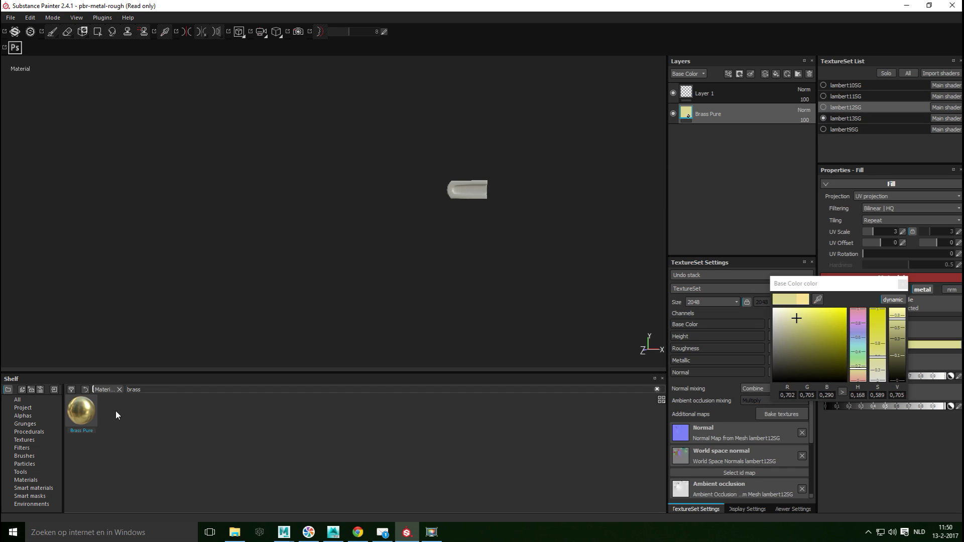
- Apply Brass Pure to the lambert13SG loading gate, darkened to 0.317/0.266/0.116
drag(77, 411, 130, 447)
click(864, 118)
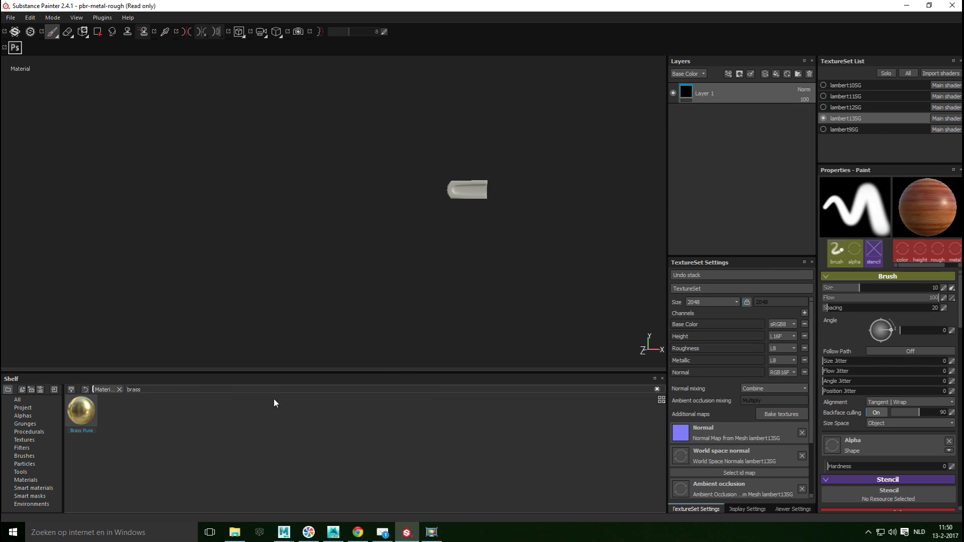
drag(70, 415, 751, 169)
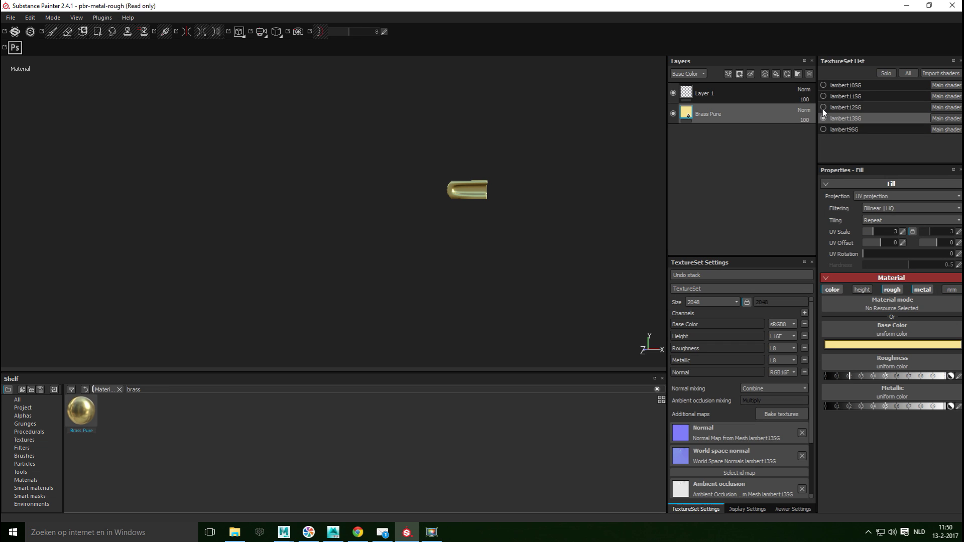
click(850, 345)
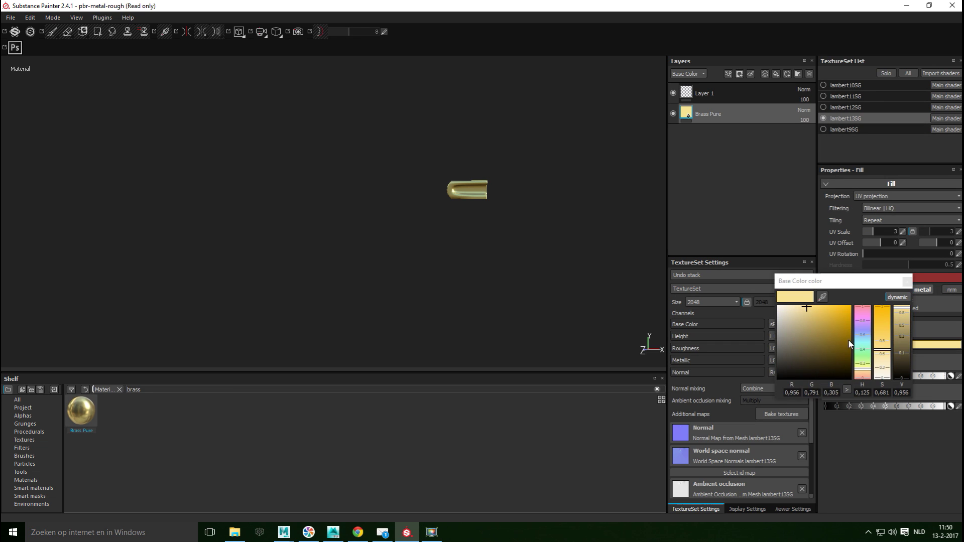
drag(837, 313, 804, 336)
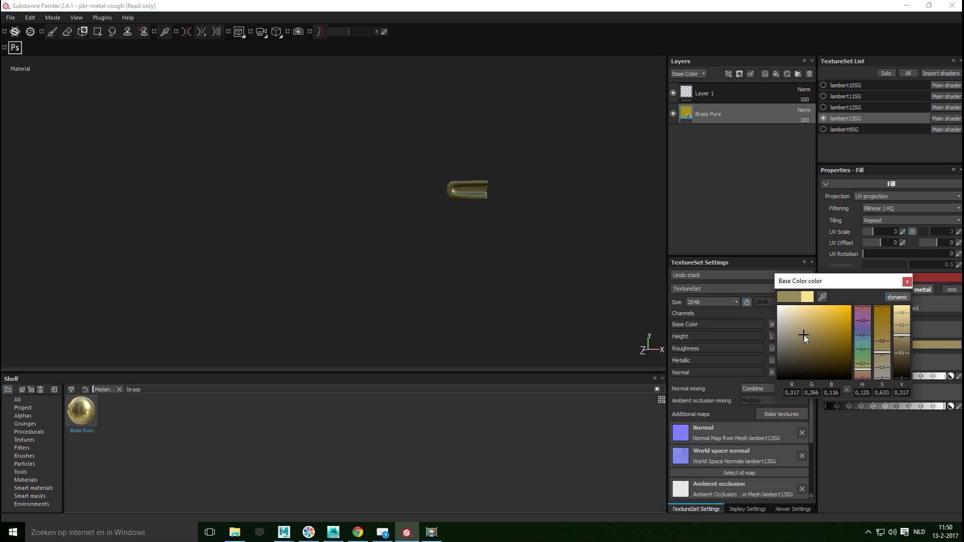
- Make all texture sets visible again, including the untextured stock
click(823, 85)
click(824, 96)
click(824, 107)
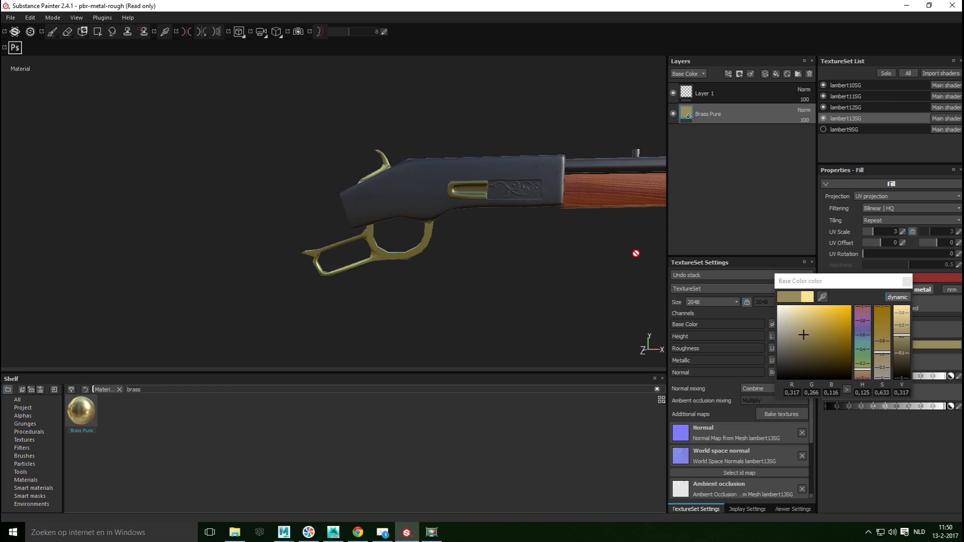
click(825, 129)
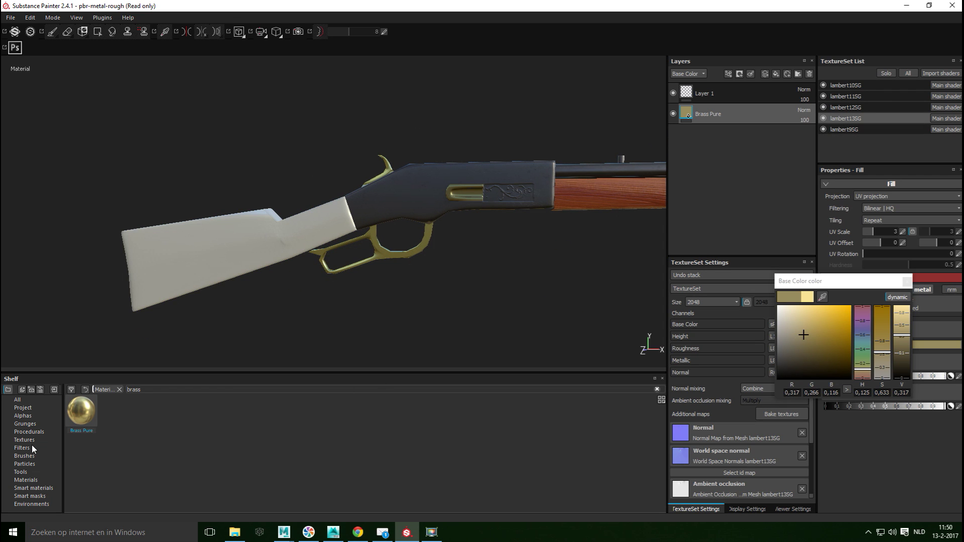
- Float the shelf, search 'wood' and apply Wood american cherry to the lambert9SG stock
drag(151, 383, 227, 322)
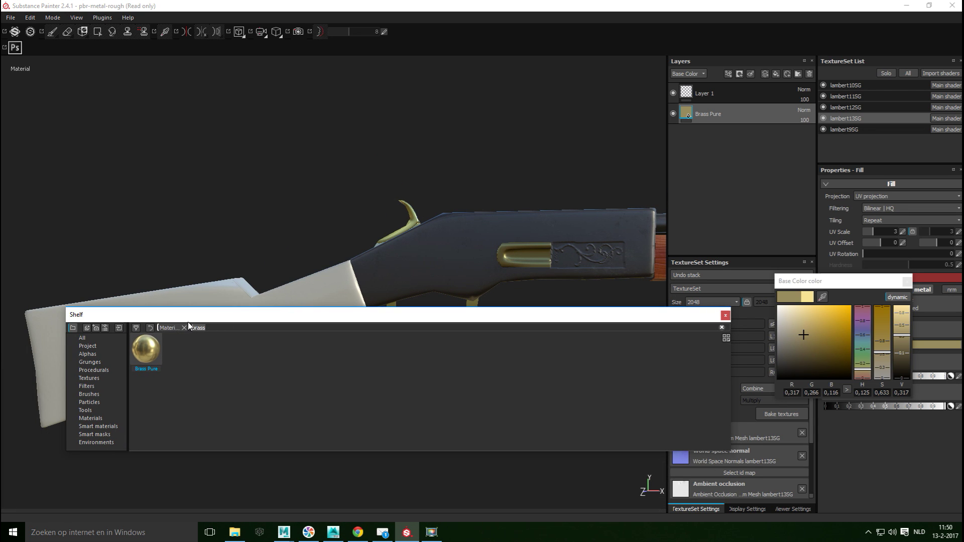
text(wood)
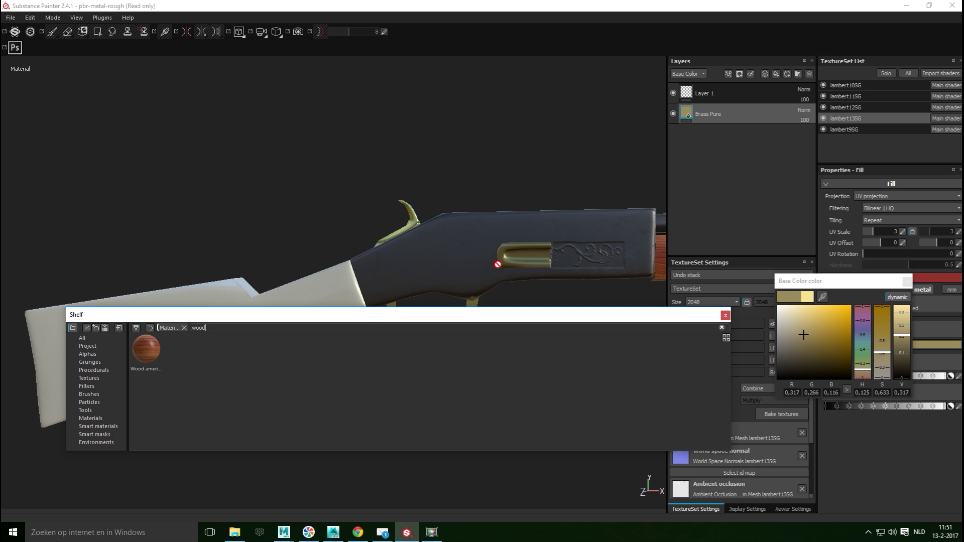
click(848, 129)
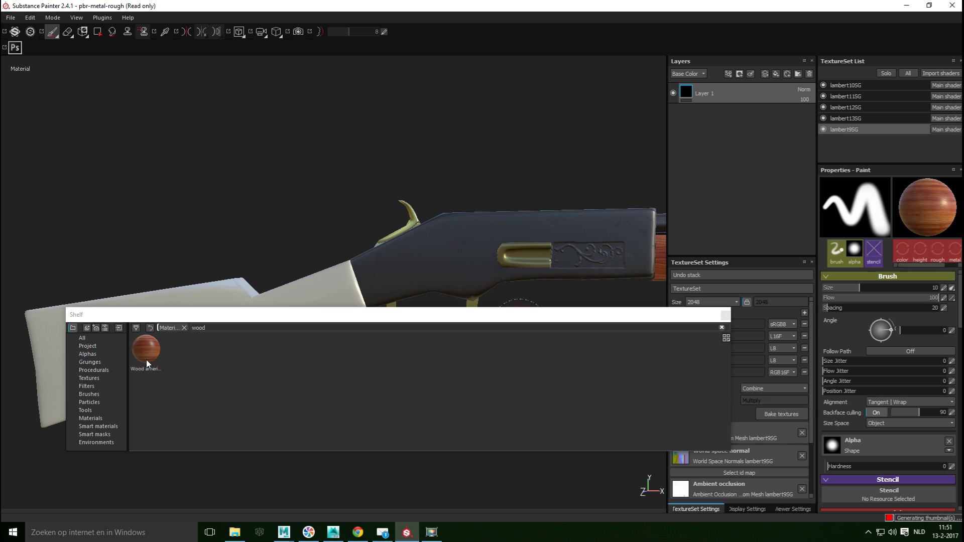
drag(134, 346, 745, 182)
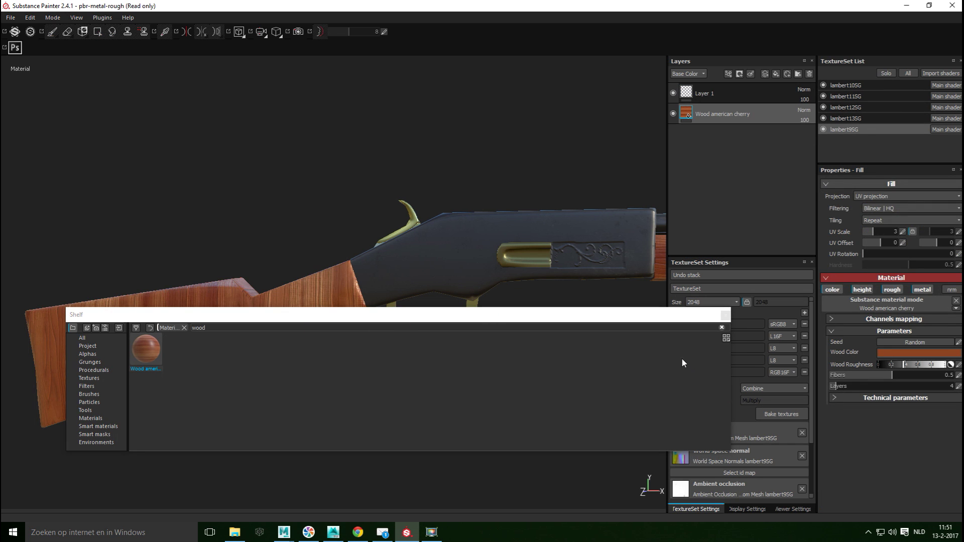
drag(684, 324, 498, 531)
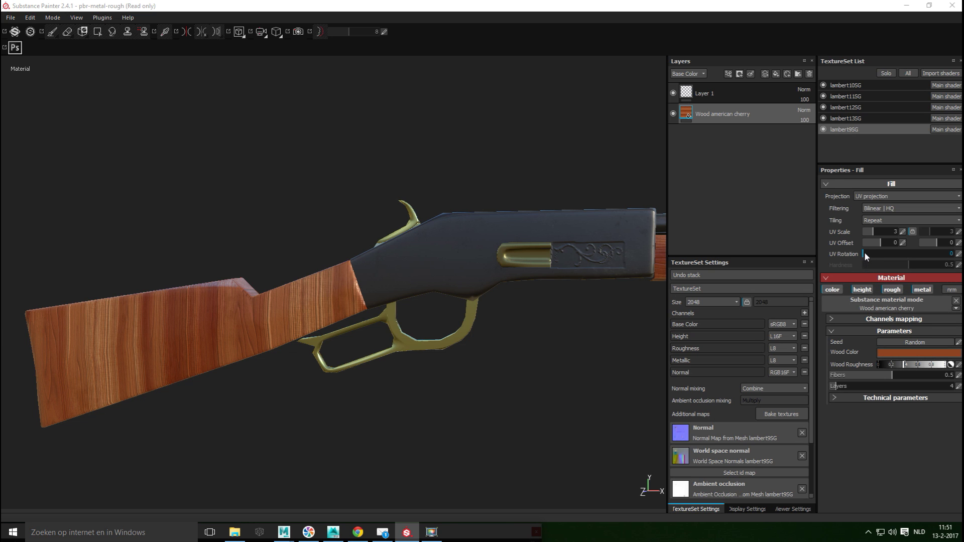
- Rotate the cherry grain's UV Rotation to 91.49 and reset the interface layout
drag(865, 254, 869, 286)
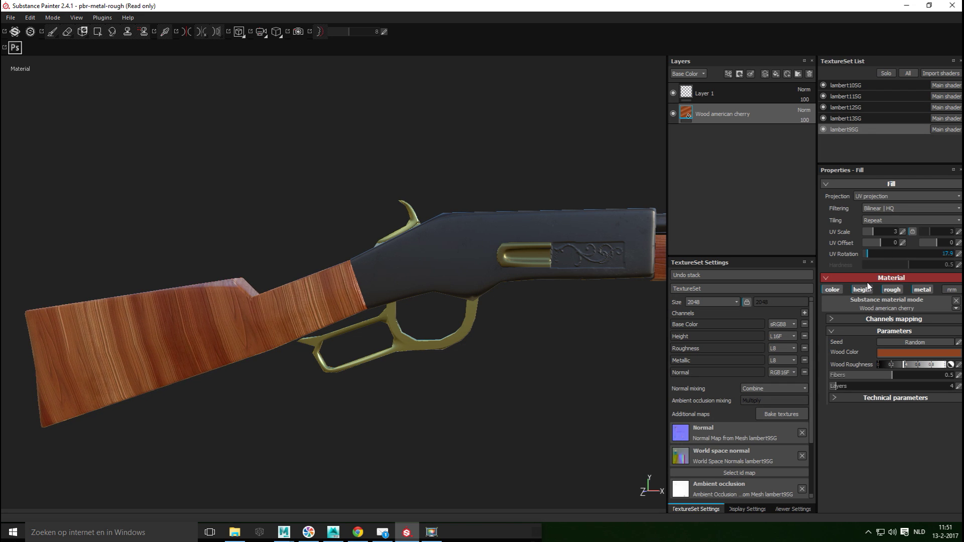
drag(868, 286, 887, 277)
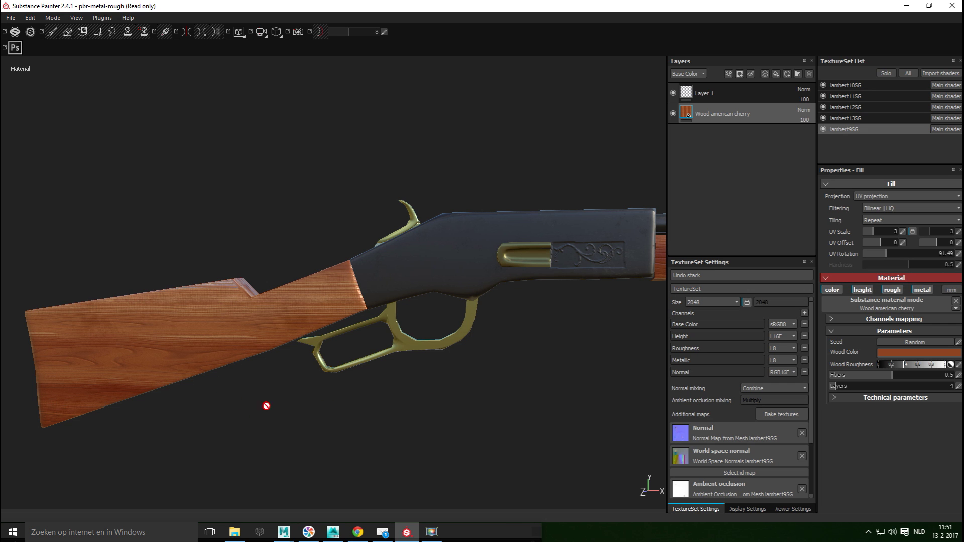
scroll(352, 405, up, 2)
scroll(371, 402, down, 4)
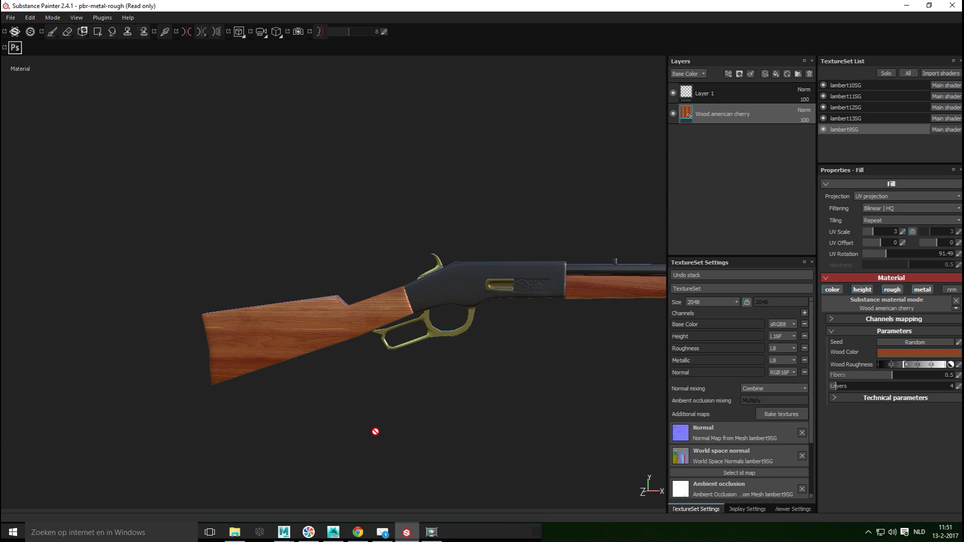
middle_drag(377, 431, 332, 428)
alt+drag(333, 427, 467, 397)
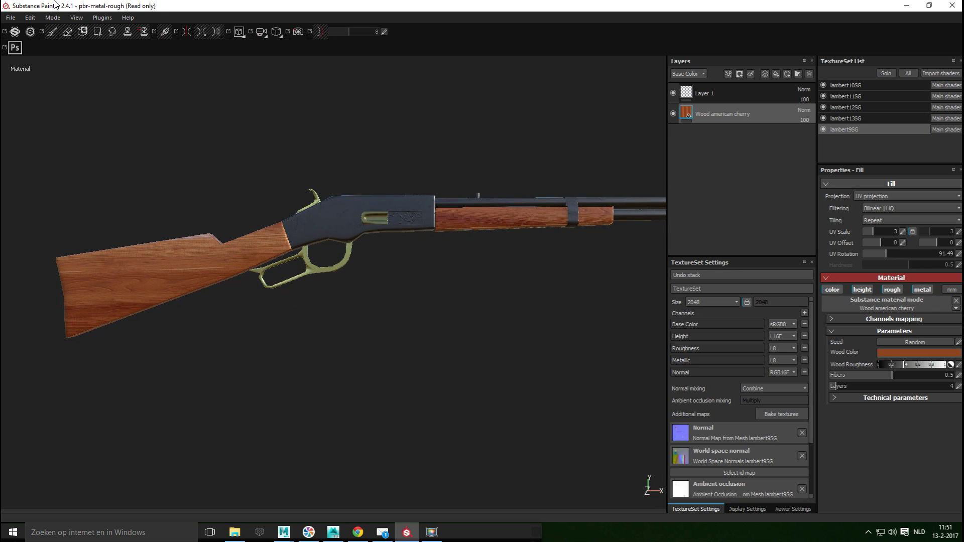
click(76, 17)
click(86, 62)
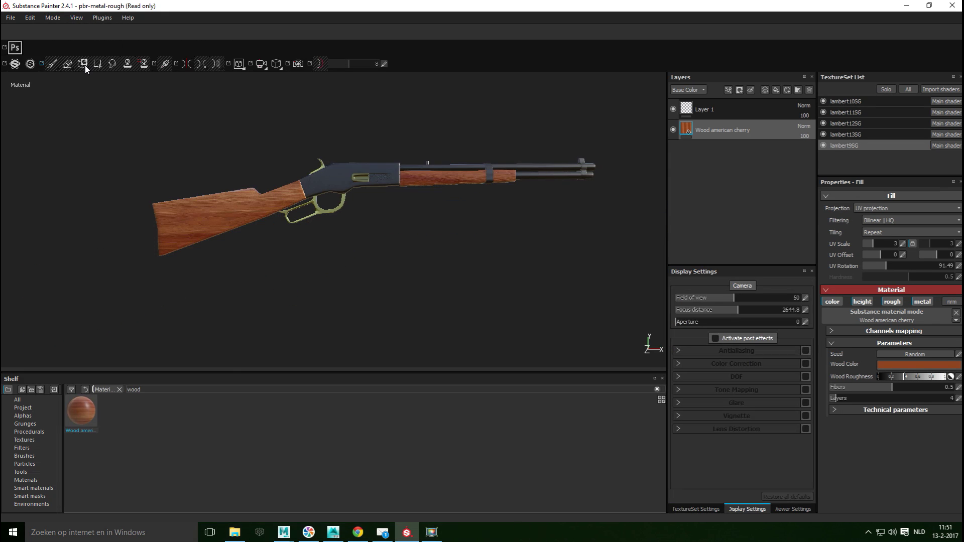
- Clear the 'wood' filter by choosing the shelf's All category
alt+middle_drag(247, 350, 230, 359)
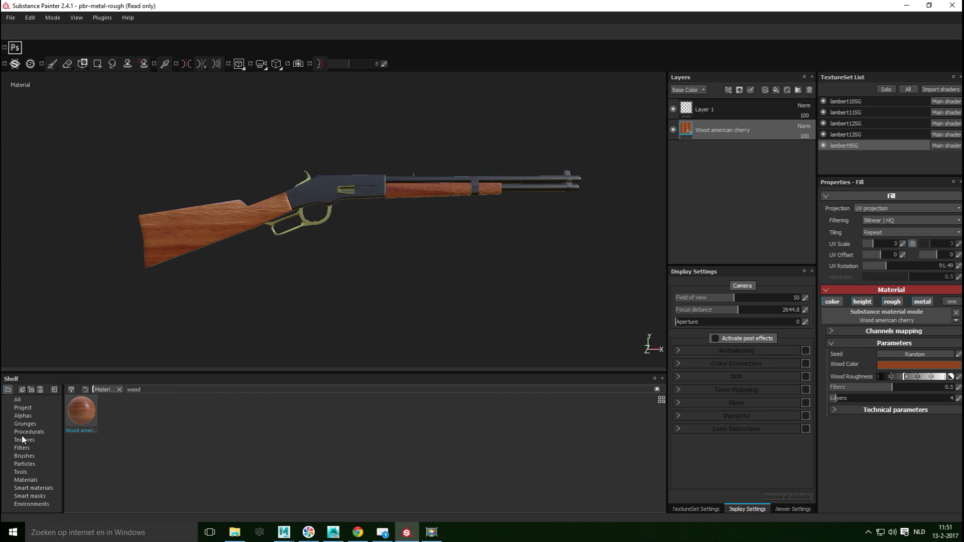
click(21, 403)
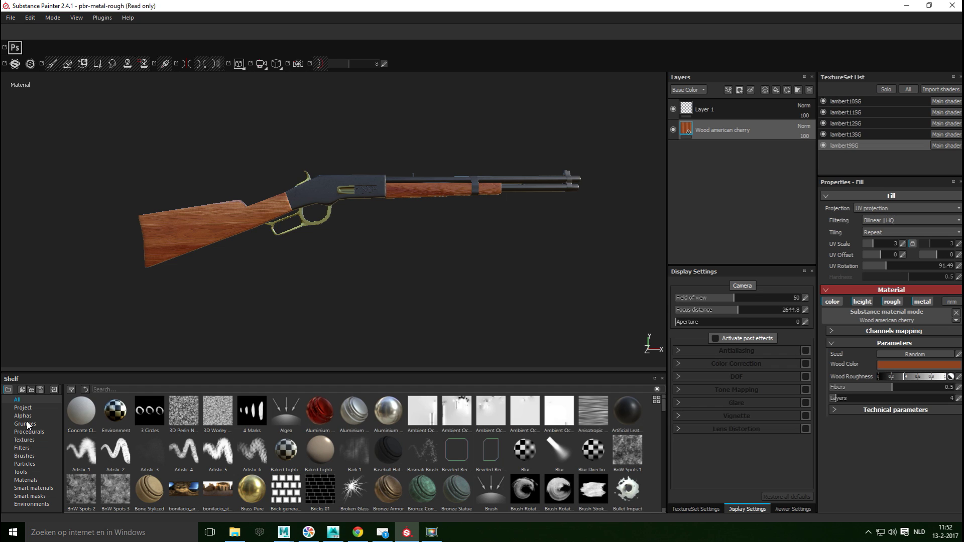
- Add a new paint layer, select the Cotton brush from the Brushes shelf, and frame the stock
click(24, 457)
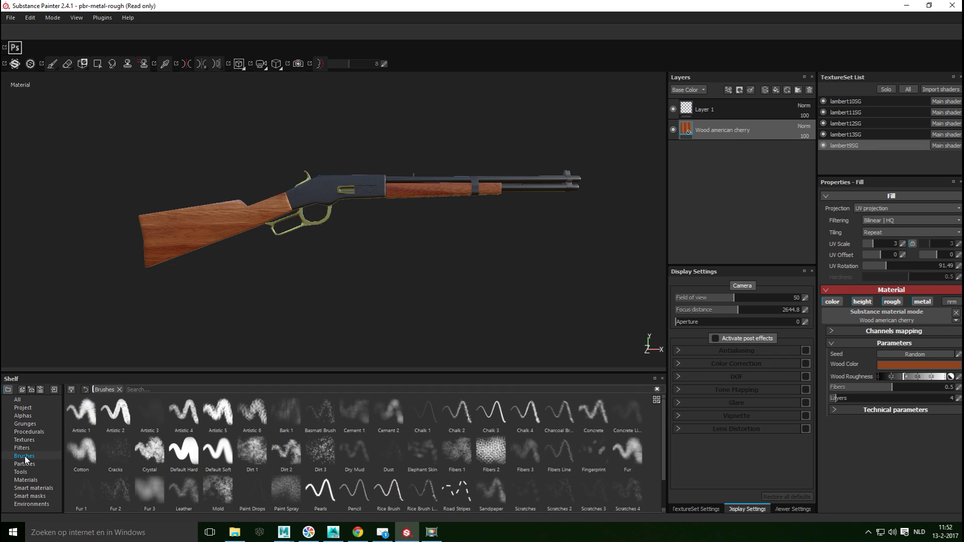
click(765, 90)
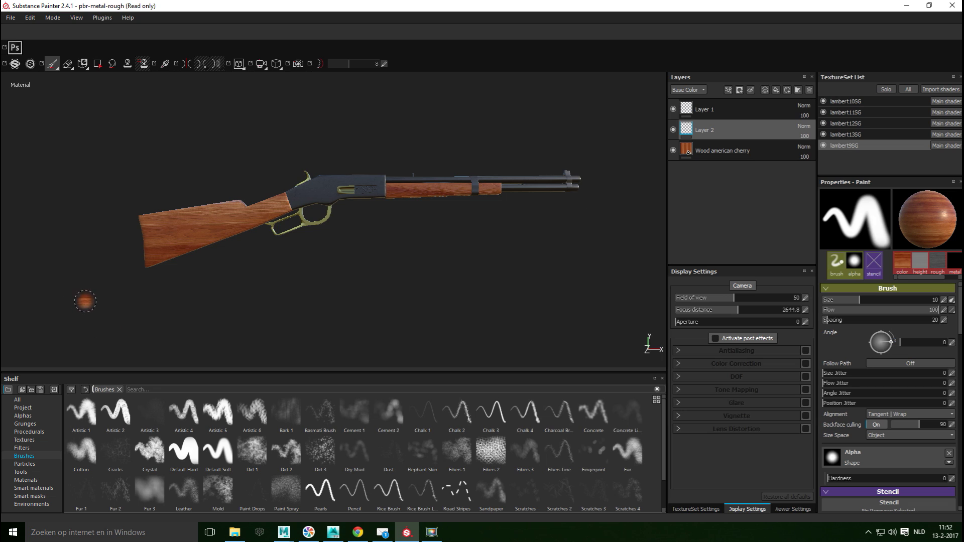
click(83, 455)
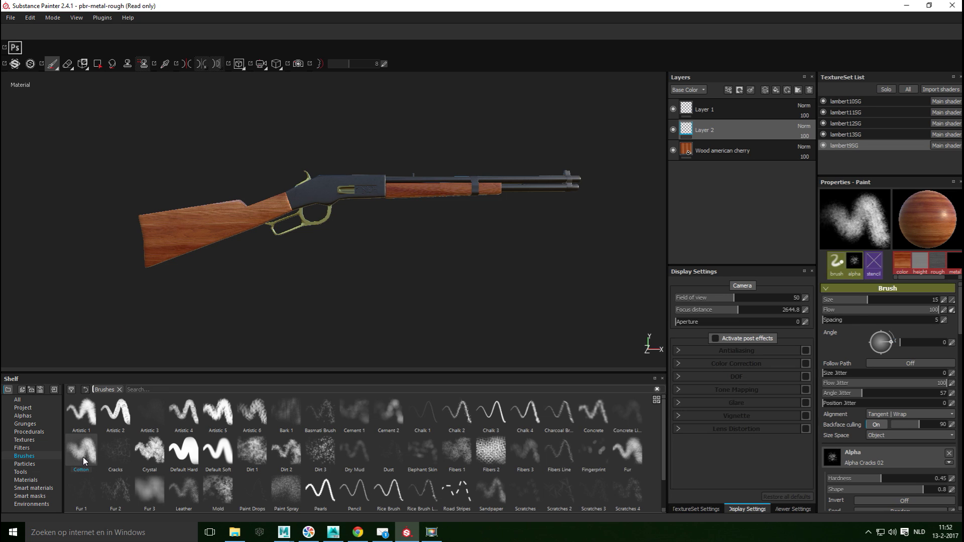
mouse_move(175, 316)
alt+mouse_down()
mouse_move(291, 342)
mouse_move(300, 330)
alt+mouse_up()
scroll(300, 329, up, 6)
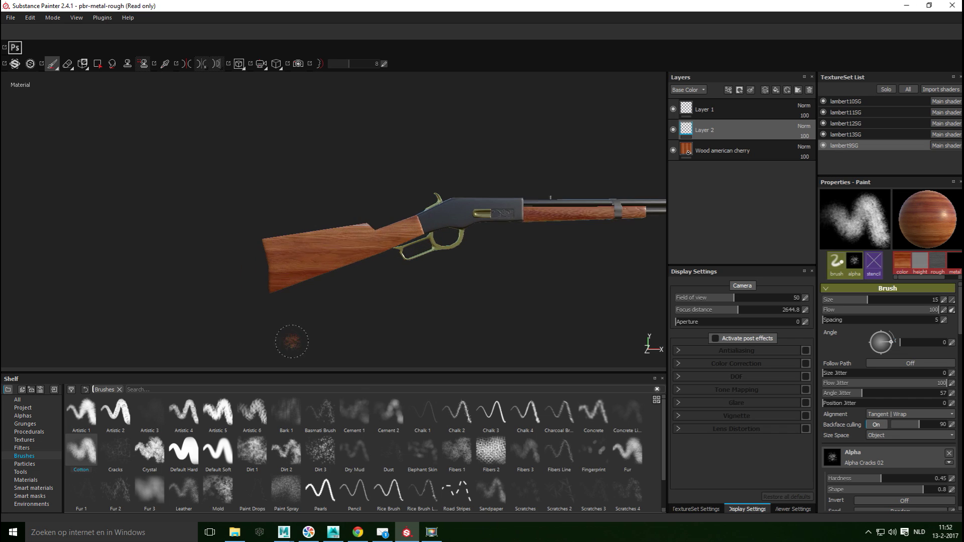
scroll(372, 299, up, 4)
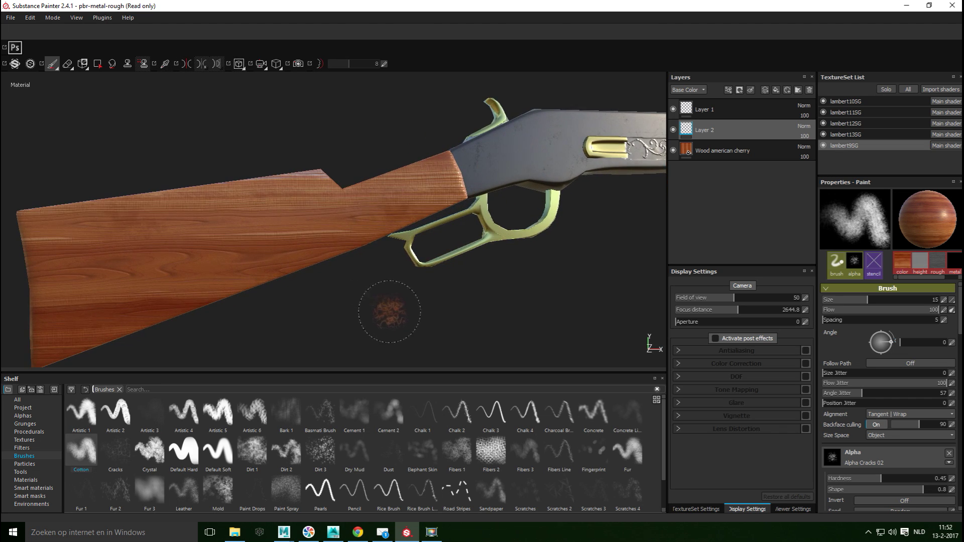
scroll(924, 361, down, 5)
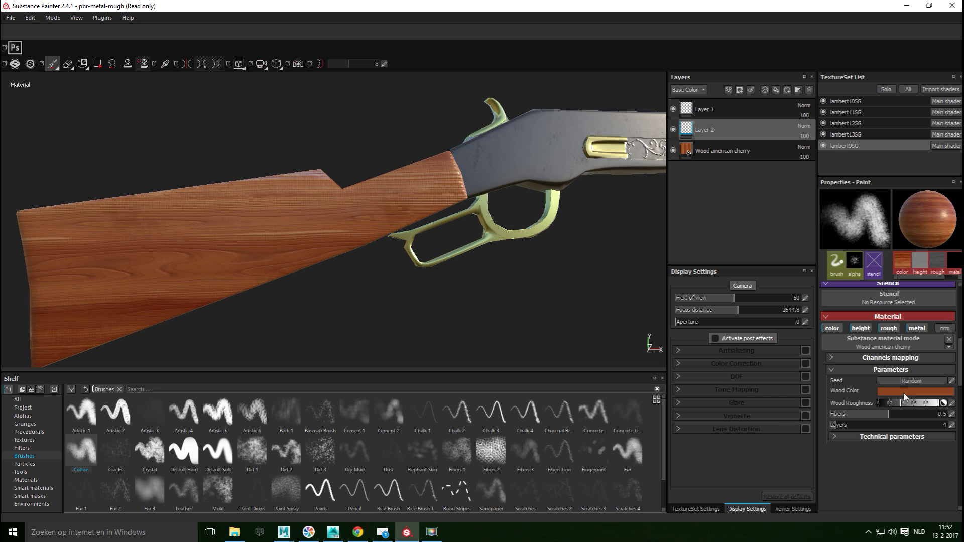
- Set the Wood Color to dark grey (0.204, 0.192, 0.186), undoing the test stroke on the stock
click(905, 392)
mouse_move(853, 392)
mouse_down()
mouse_move(798, 373)
mouse_move(799, 413)
mouse_up()
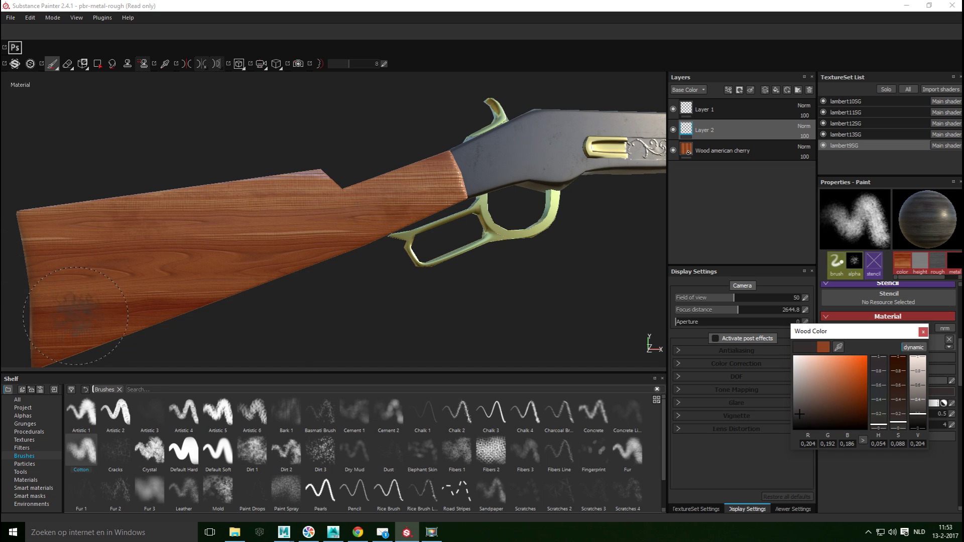
drag(62, 323, 103, 346)
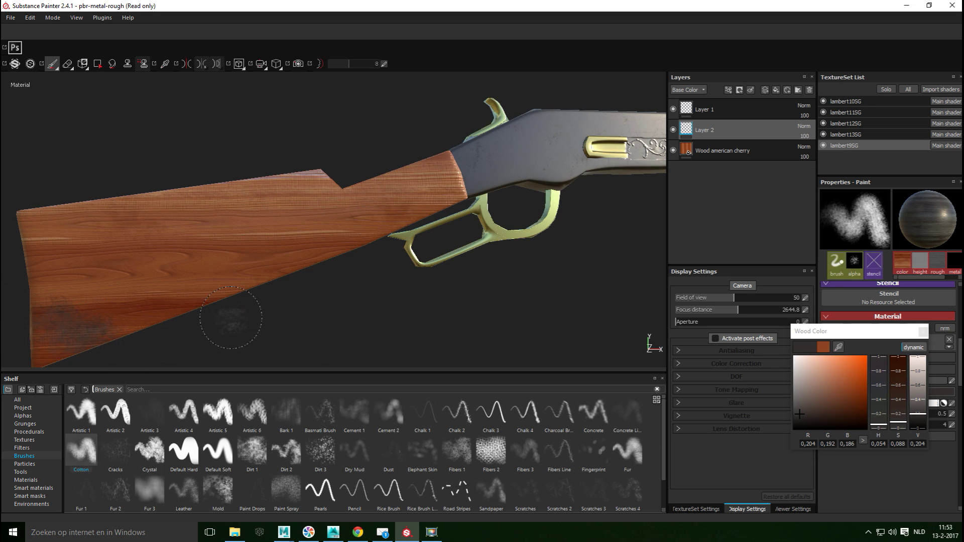
mouse_move(236, 324)
alt+mouse_down()
mouse_move(314, 293)
mouse_move(338, 312)
mouse_move(368, 286)
mouse_move(359, 306)
alt+mouse_up()
key(ctrl+z)
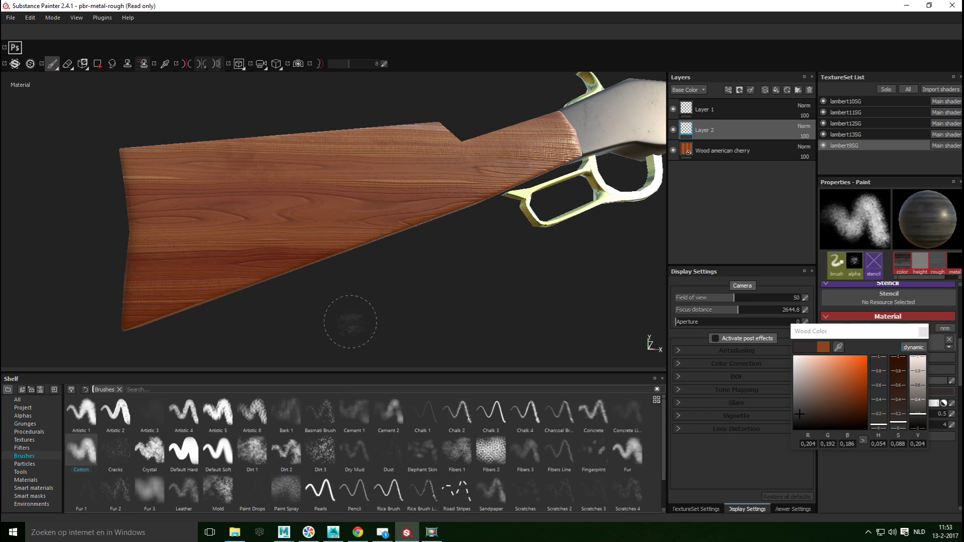
click(916, 335)
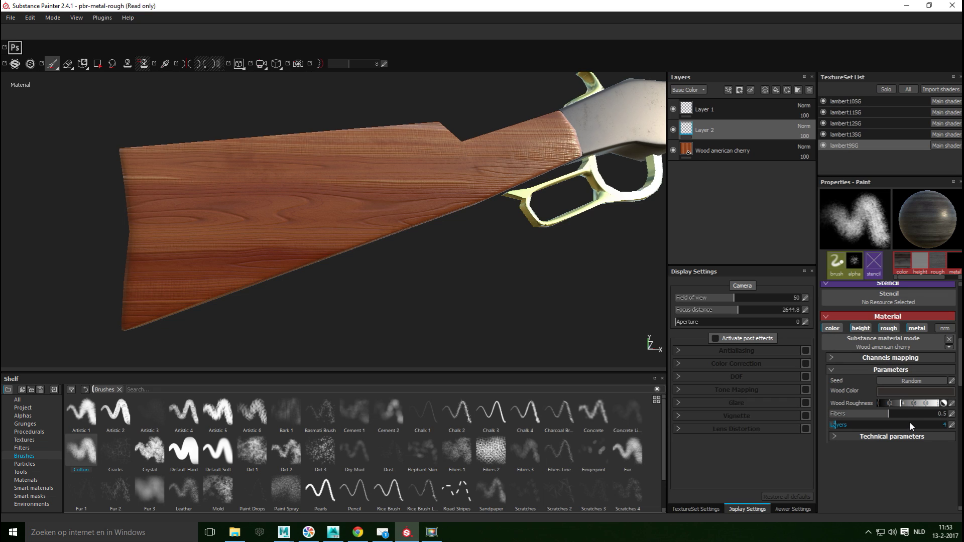
- Reduce the Cotton brush flow from 100 through 64 down to about 22
scroll(892, 463, up, 2)
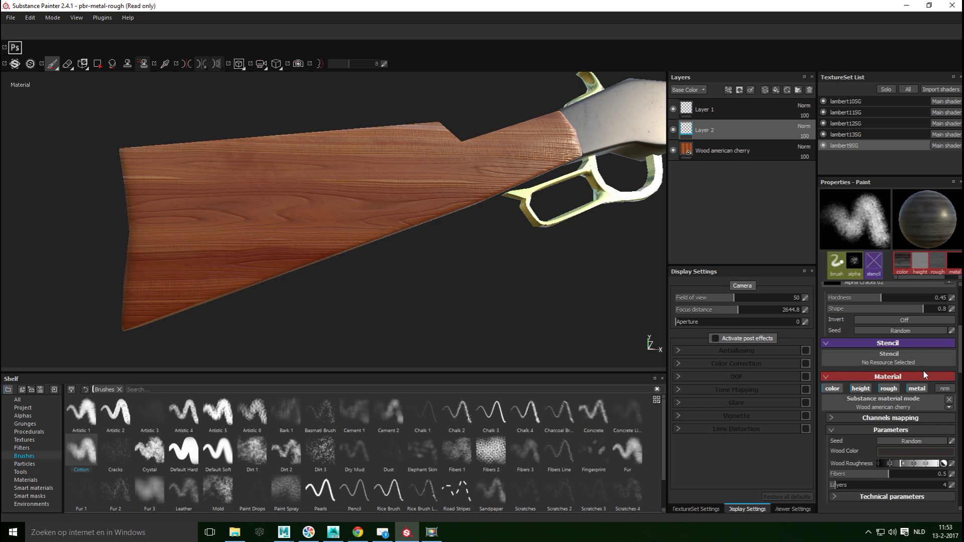
scroll(923, 370, up, 1)
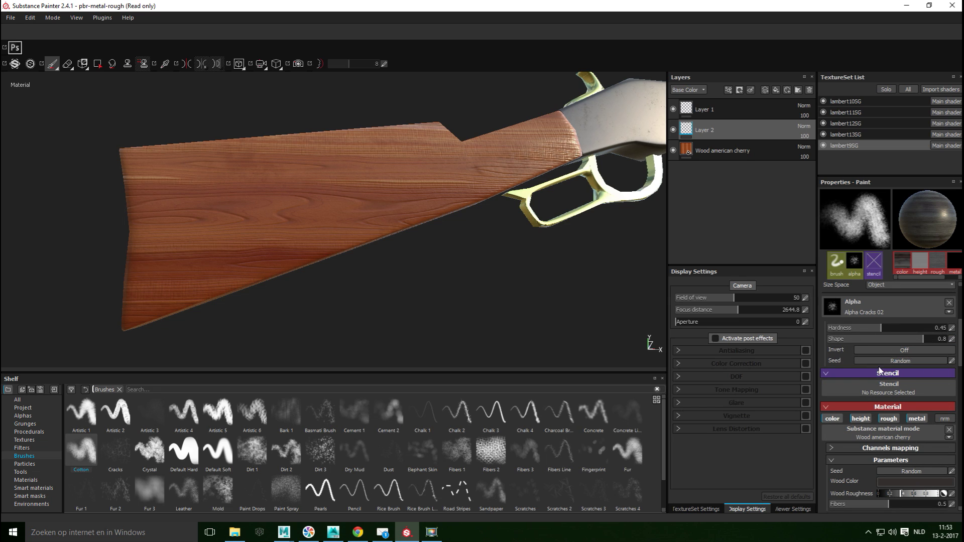
scroll(884, 343, up, 2)
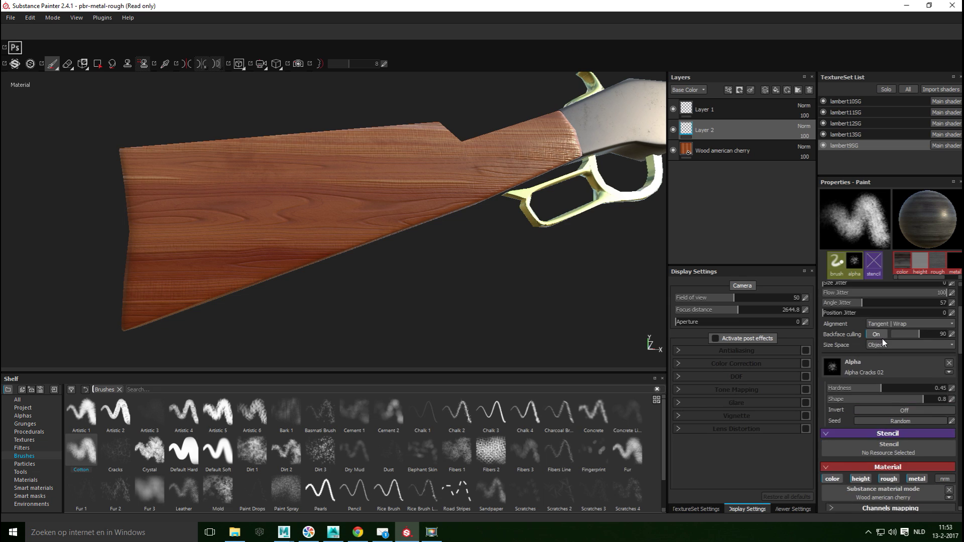
scroll(884, 342, up, 3)
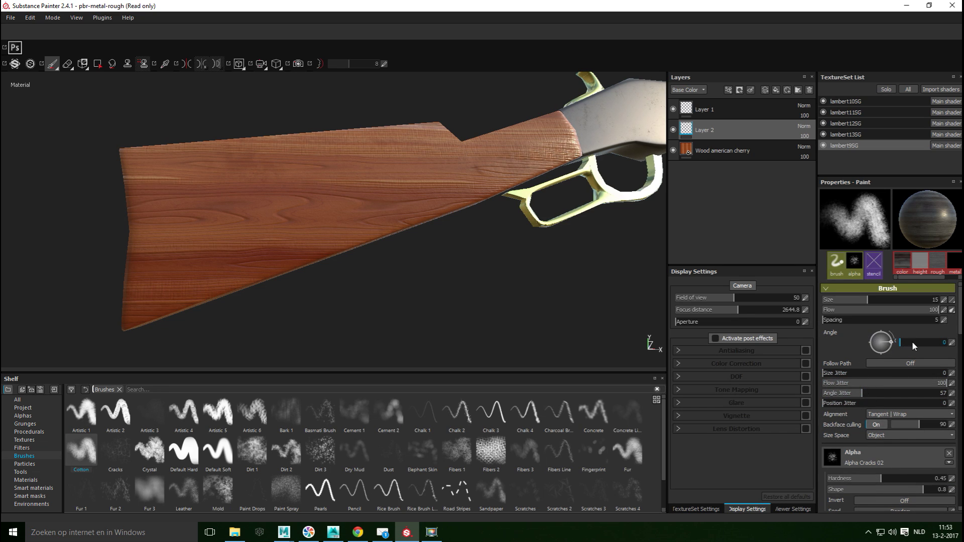
drag(924, 309, 897, 310)
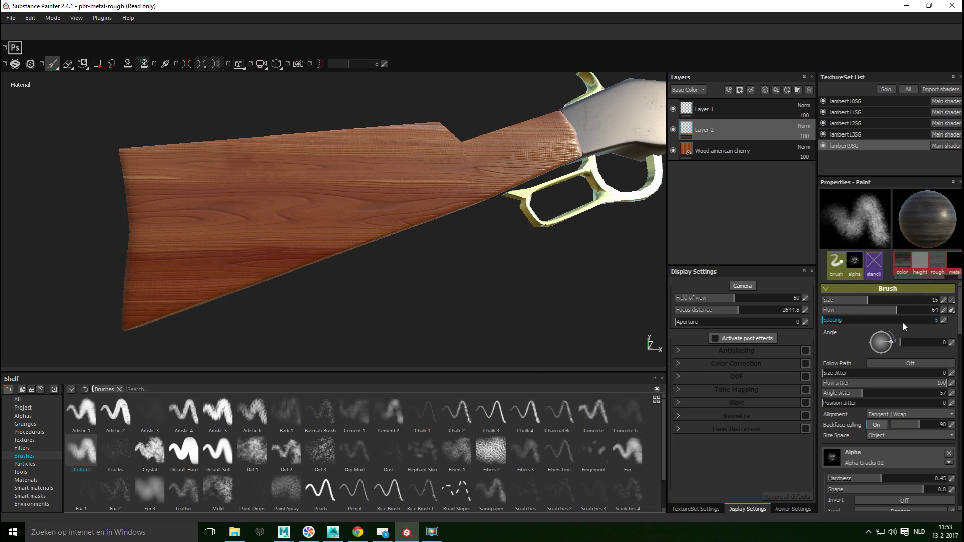
drag(890, 310, 855, 311)
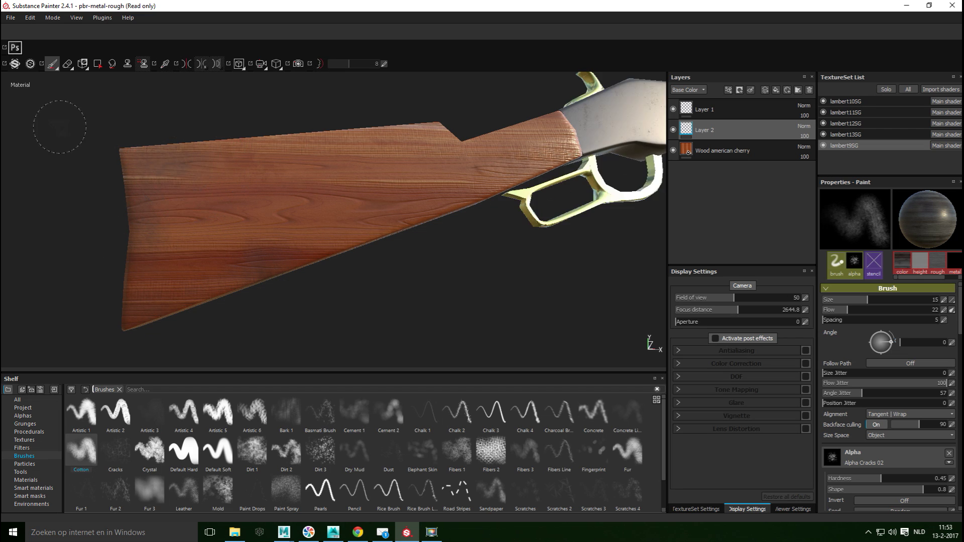
scroll(382, 278, up, 5)
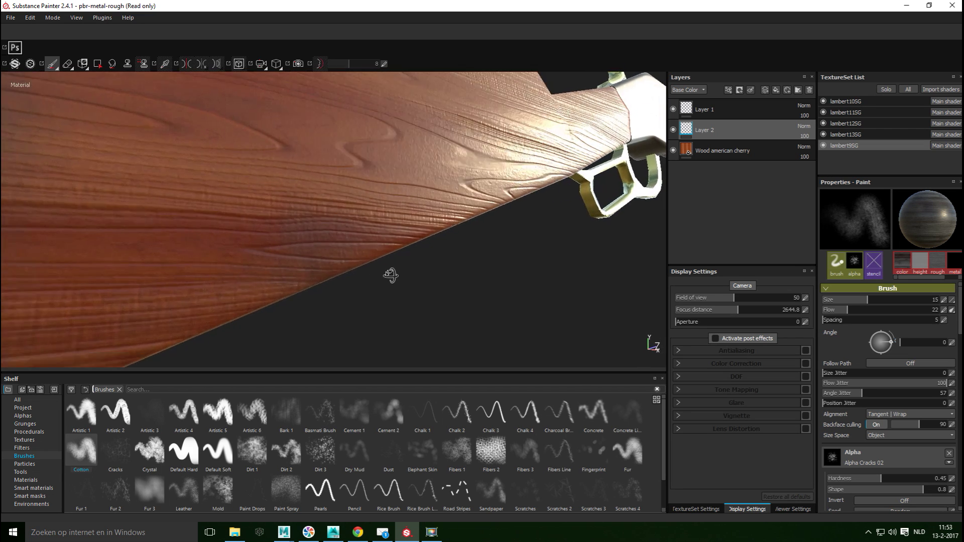
scroll(390, 278, down, 5)
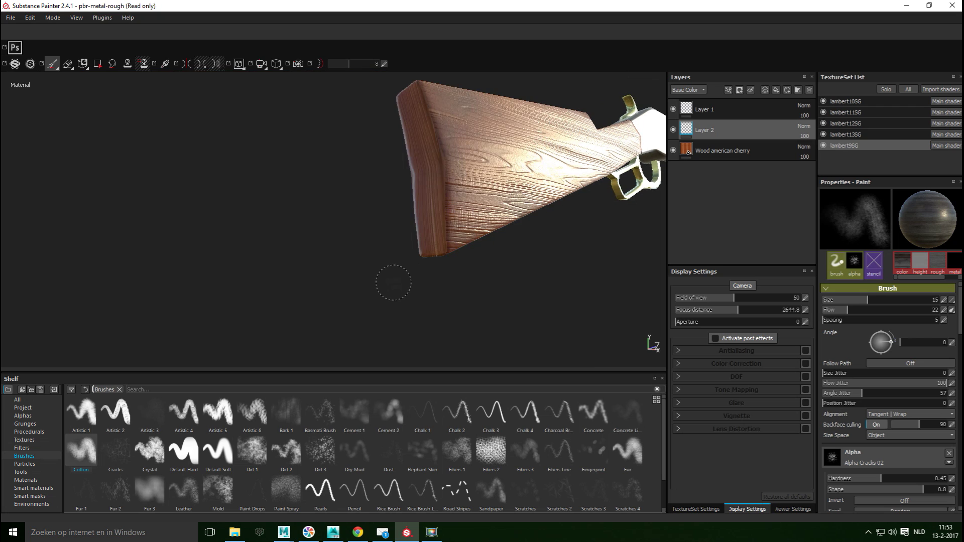
key(alt+q)
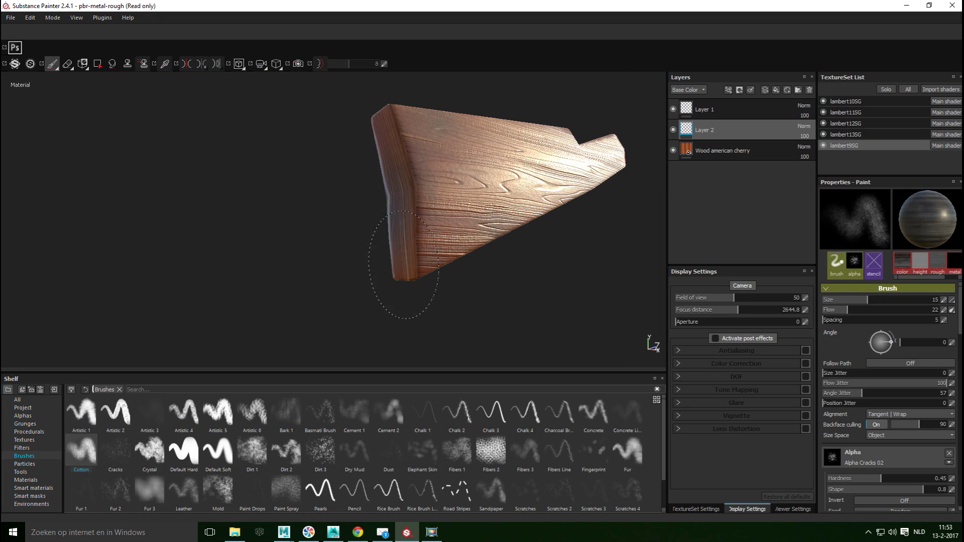
key(alt+q)
alt+drag(355, 155, 308, 272)
scroll(308, 273, up, 5)
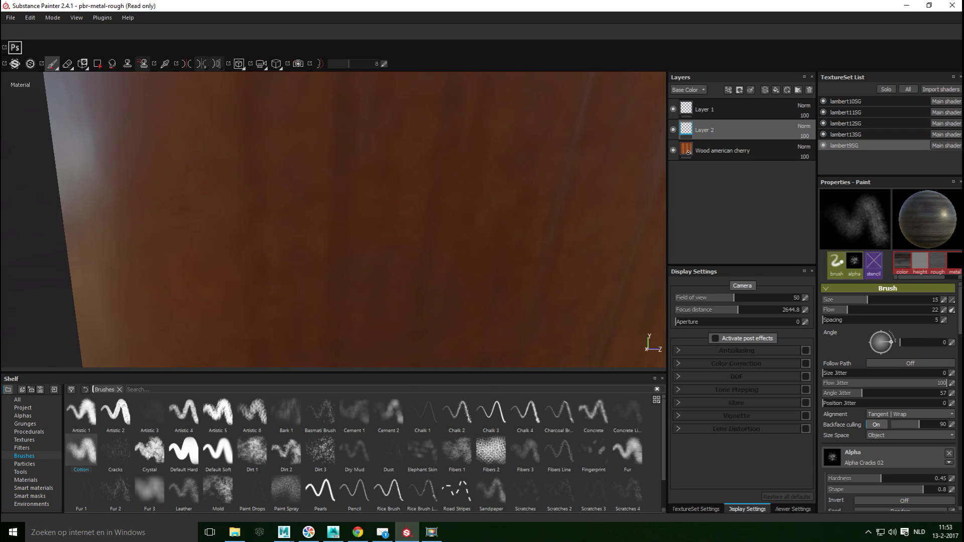
scroll(323, 248, down, 5)
alt+drag(323, 248, 499, 248)
scroll(499, 248, down, 2)
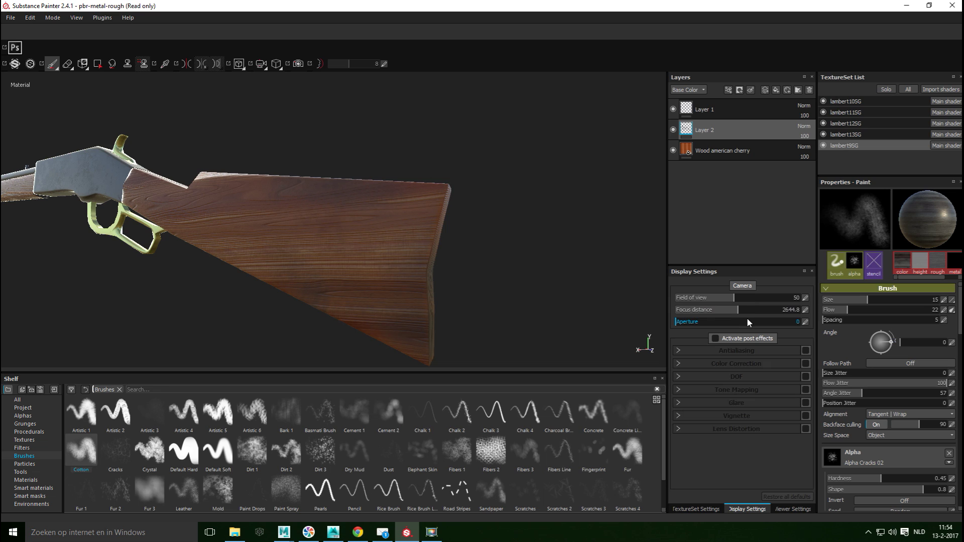
- Set Environment Opacity to 100 and Environment Rotation to 72
click(793, 510)
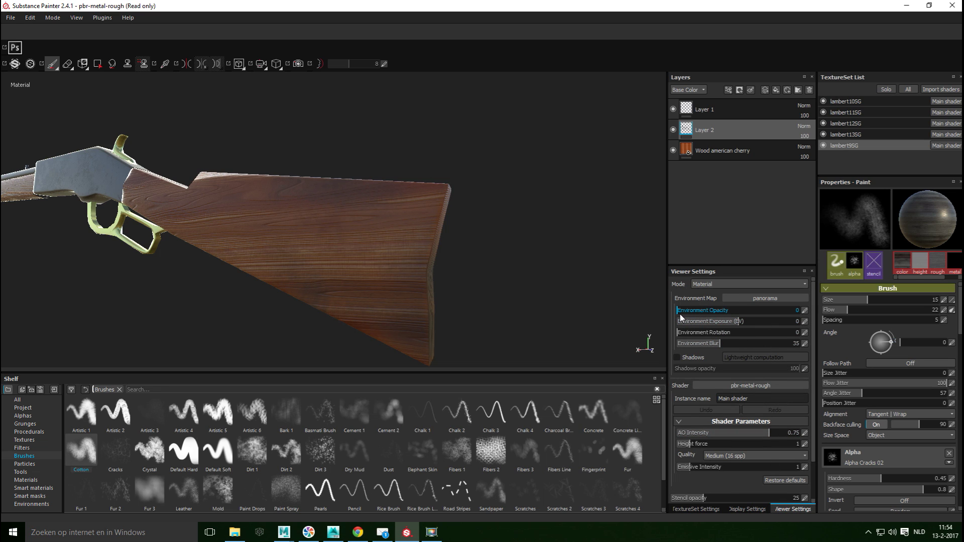
drag(678, 313, 808, 310)
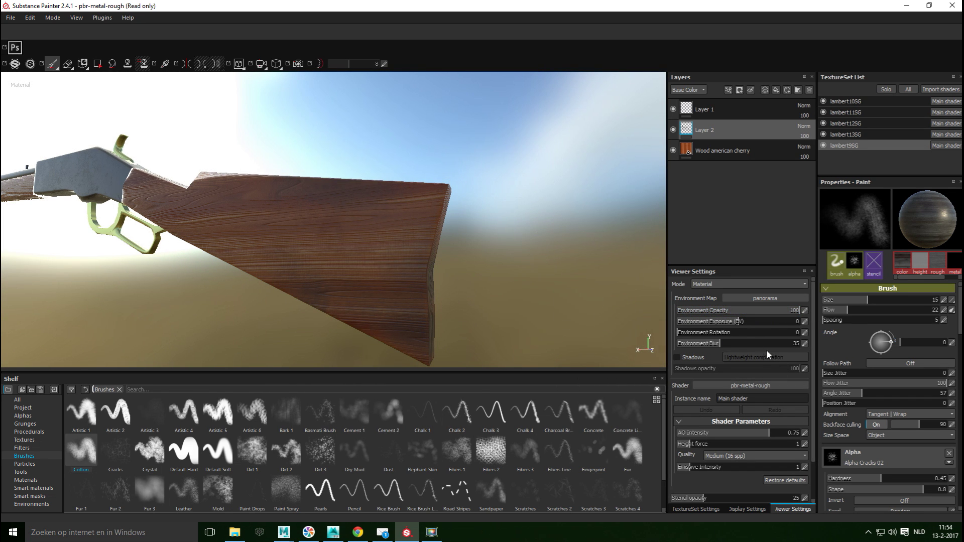
drag(679, 332, 701, 342)
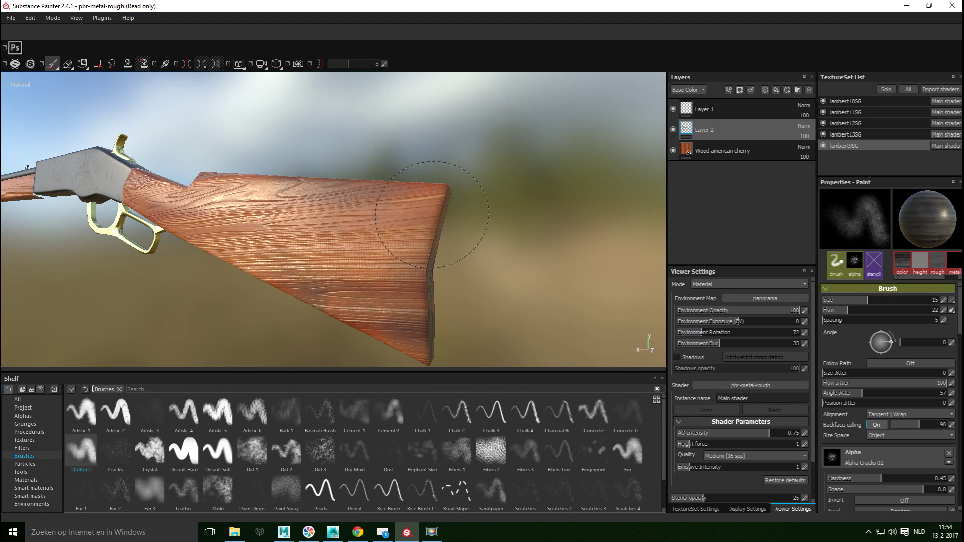
- Isolate the wooden stock with Alt+Q and orbit around it
key(alt+q)
key(alt+q)
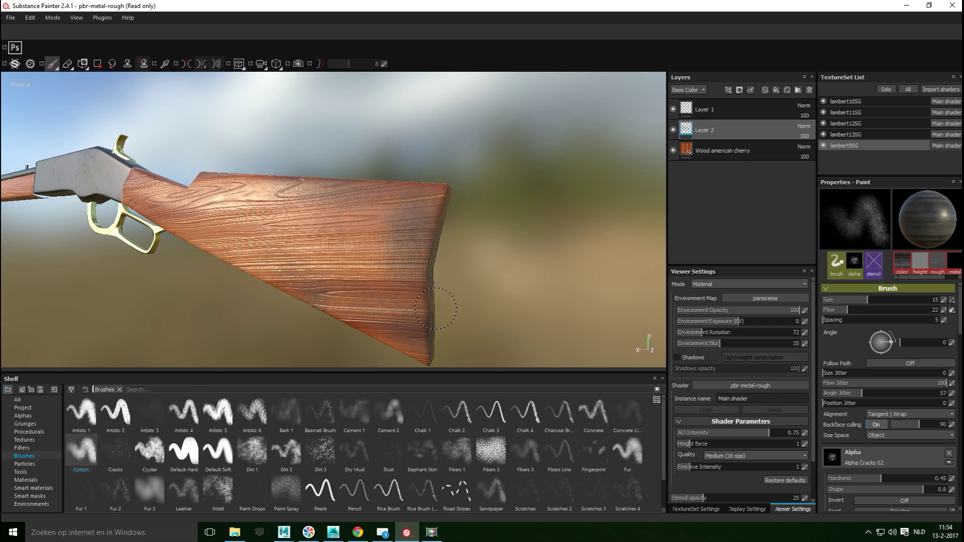
key(alt+q)
key(alt+q)
alt+drag(236, 216, 96, 151)
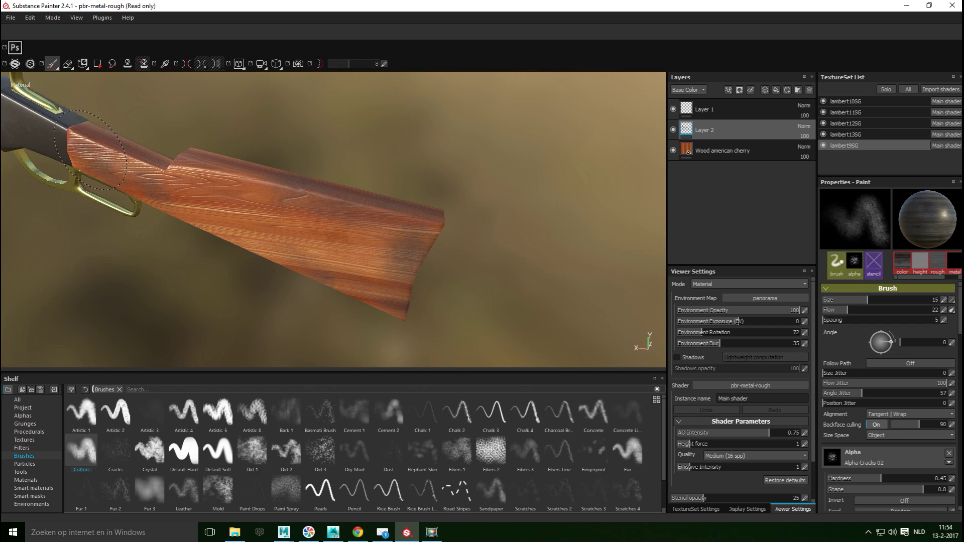
key(alt+q)
key(alt+q)
key(alt+q)
key(alt+q)
alt+drag(469, 298, 419, 304)
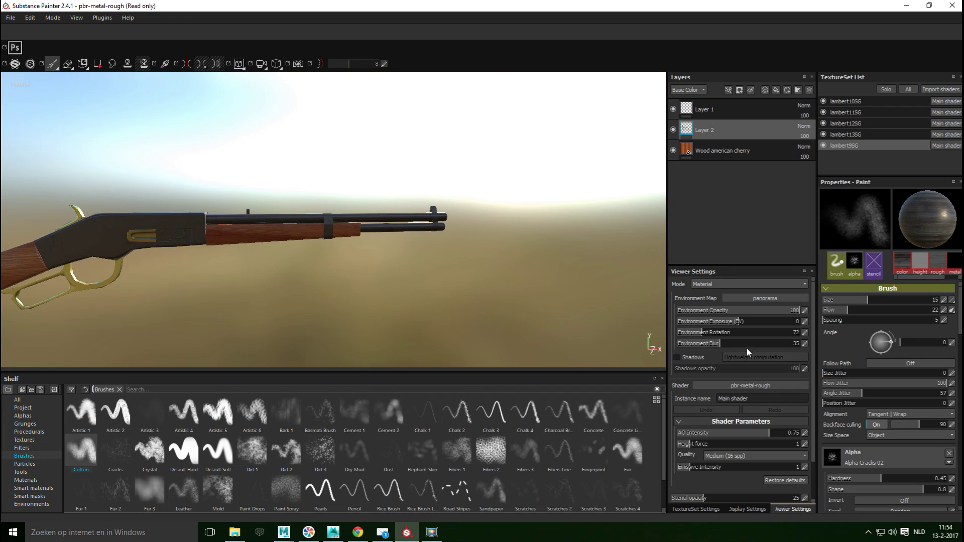
- Rotate the environment to 260 and hide the other texture sets, leaving only the forestock
drag(702, 335, 737, 347)
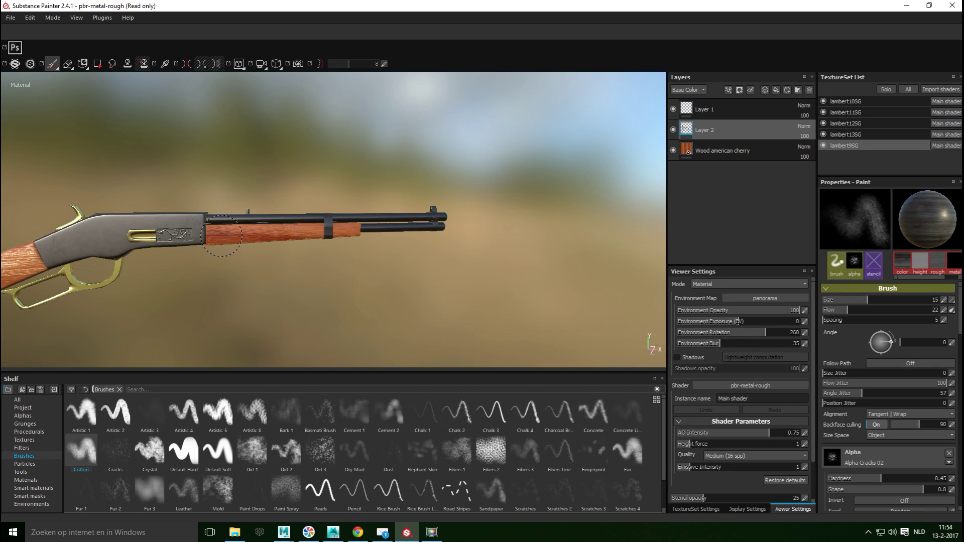
alt+drag(360, 244, 441, 303)
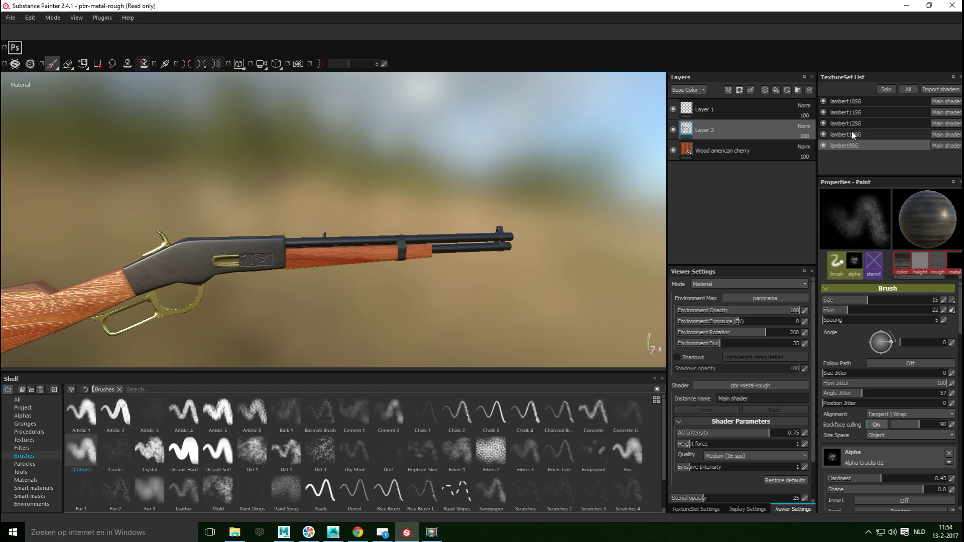
click(823, 145)
click(823, 135)
click(823, 124)
click(823, 113)
click(824, 101)
click(824, 113)
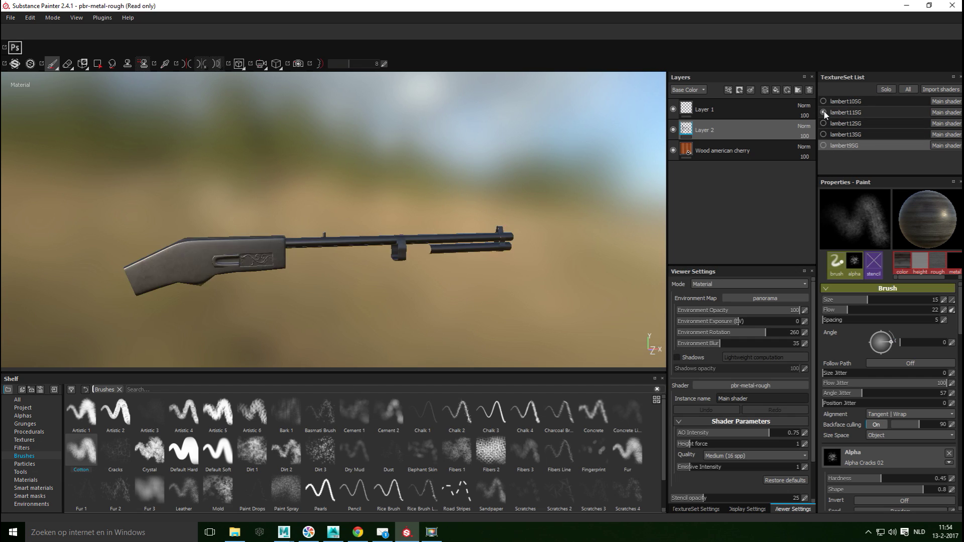
click(824, 101)
click(824, 112)
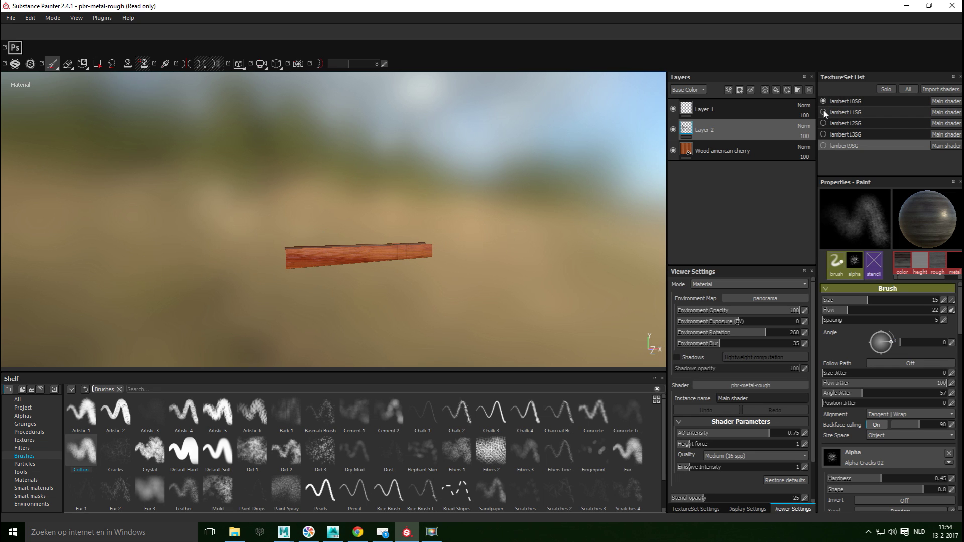
- Center the wooden forestock in view and select the lambert10SG texture set
alt+right_drag(441, 274, 471, 251)
alt+middle_drag(471, 251, 366, 241)
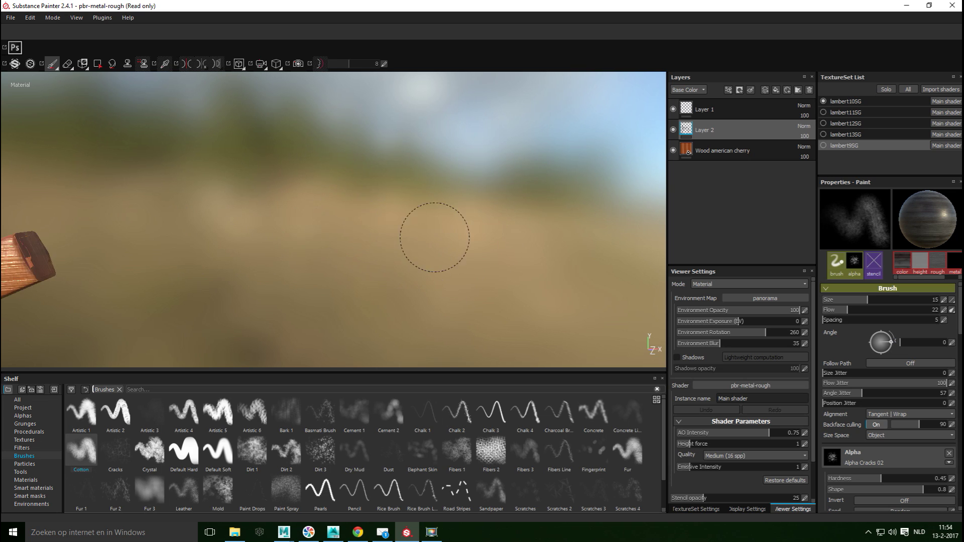
click(845, 102)
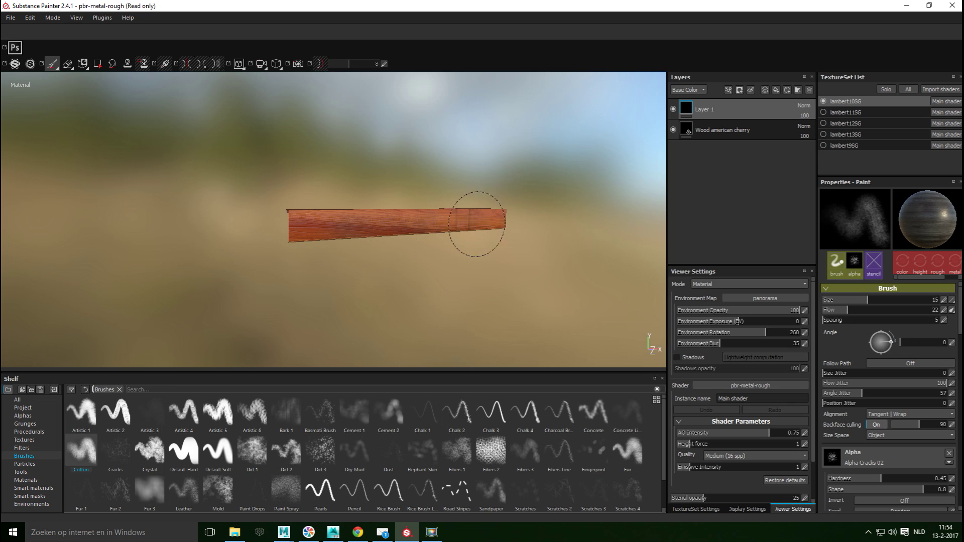
alt+drag(428, 304, 317, 284)
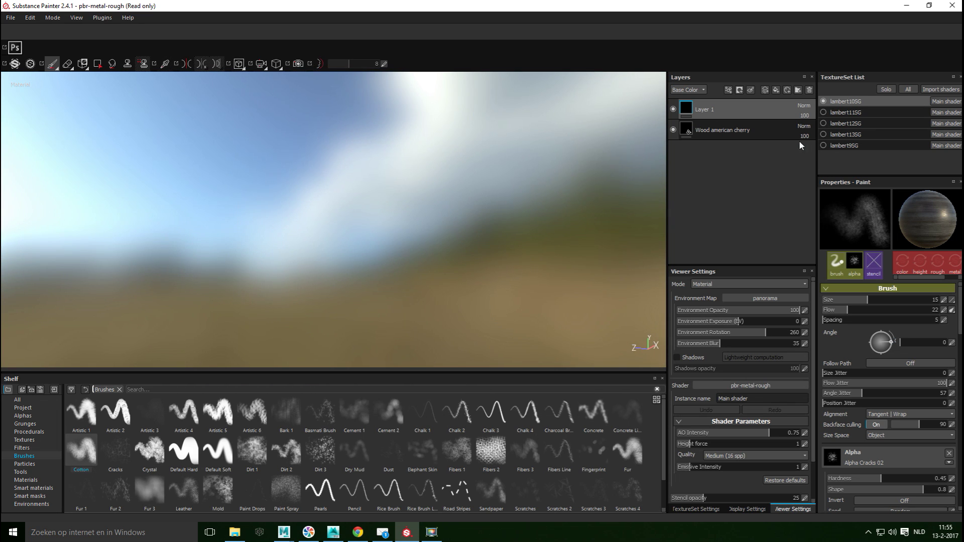
- Make all texture sets visible again and orbit the rifle into a side view
click(824, 112)
click(824, 124)
click(824, 134)
click(823, 146)
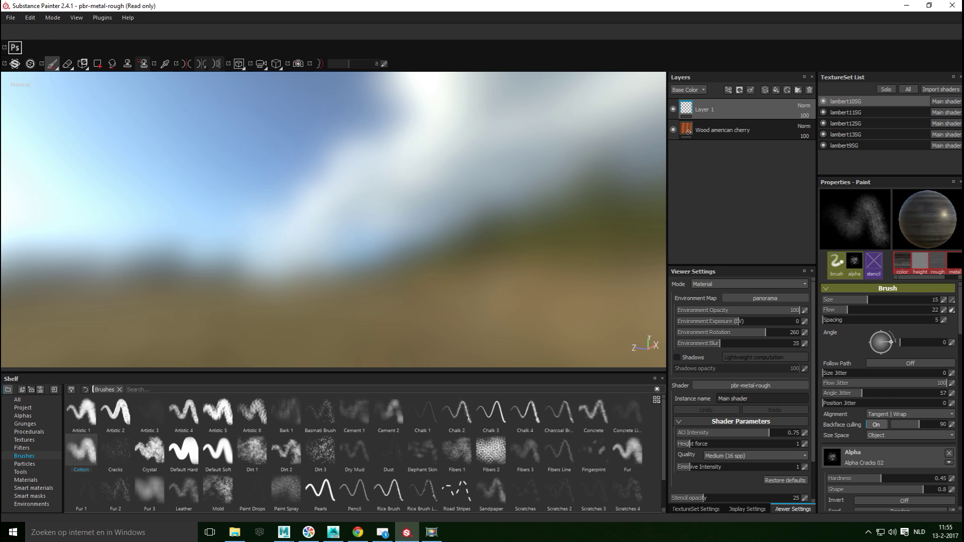
alt+drag(188, 225, 370, 251)
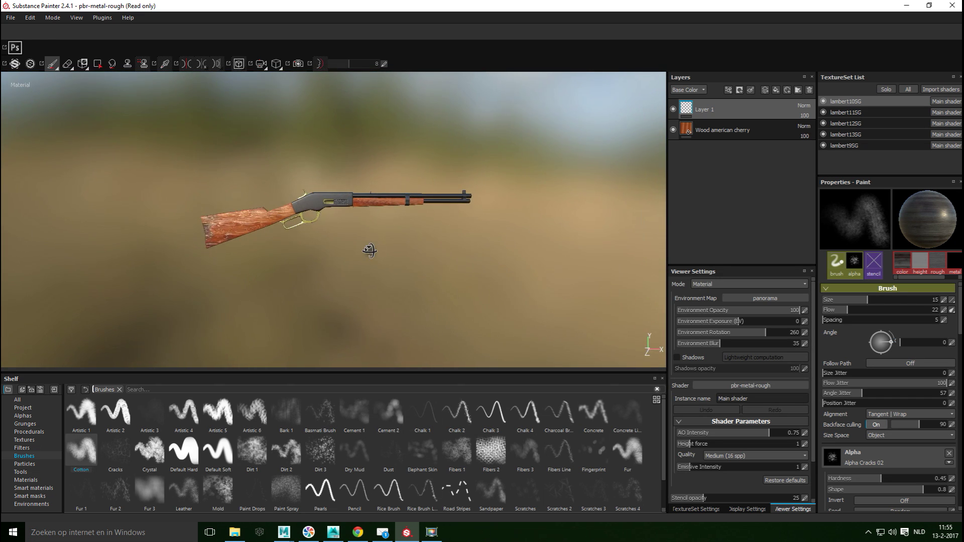
scroll(372, 253, up, 5)
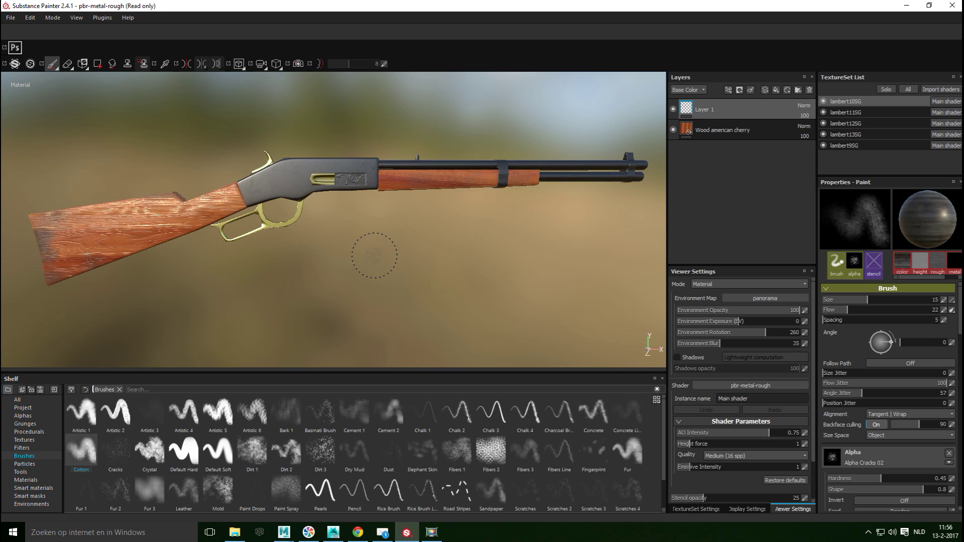
alt+middle_drag(374, 258, 362, 280)
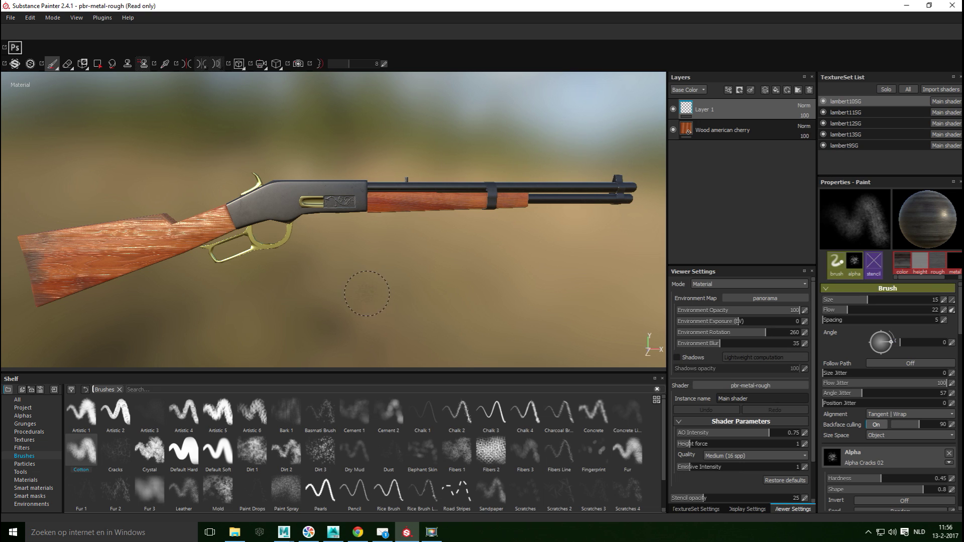
click(78, 20)
key(Escape)
- Switch the viewport to Iray rendering and frame the rifle
key(F10)
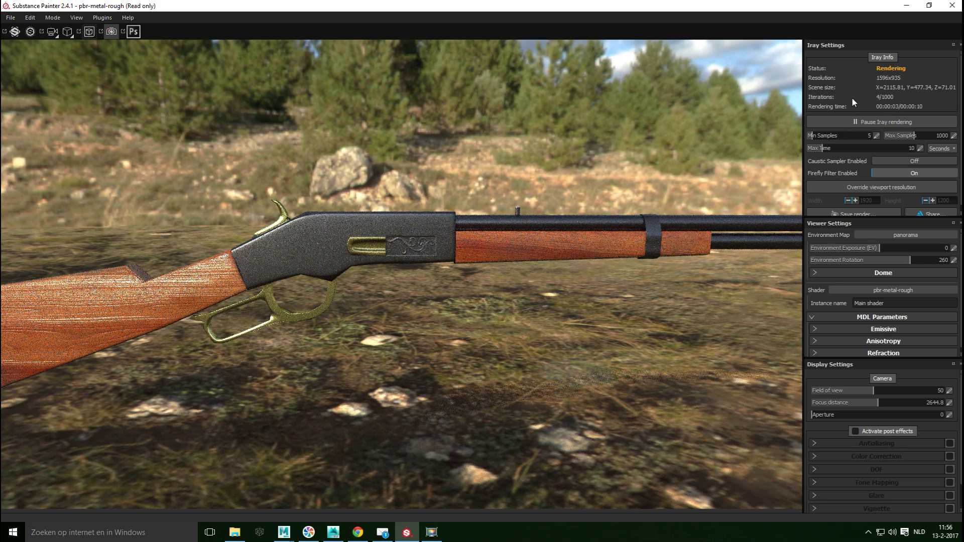
scroll(455, 302, up, 2)
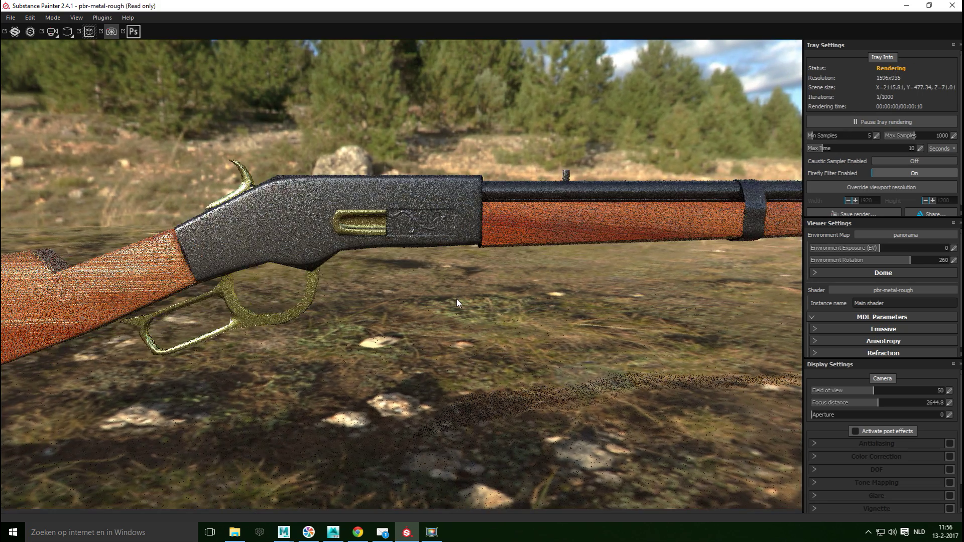
scroll(457, 302, down, 3)
scroll(457, 301, up, 2)
scroll(457, 299, down, 1)
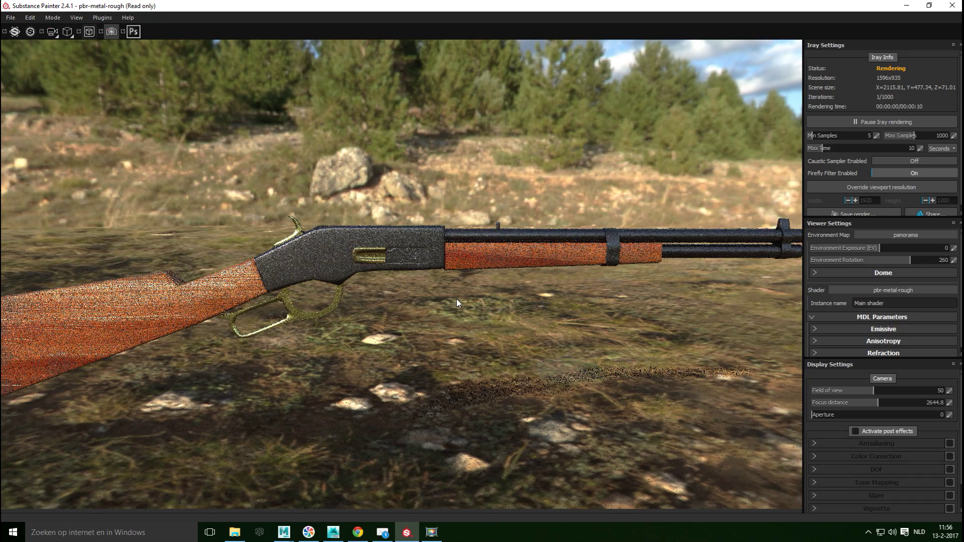
scroll(456, 299, down, 1)
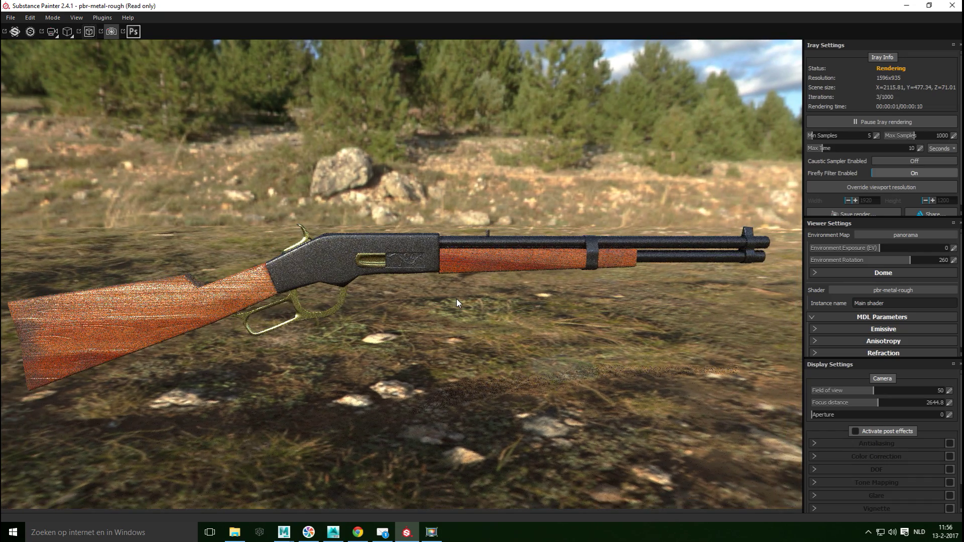
scroll(457, 300, down, 1)
scroll(457, 299, down, 1)
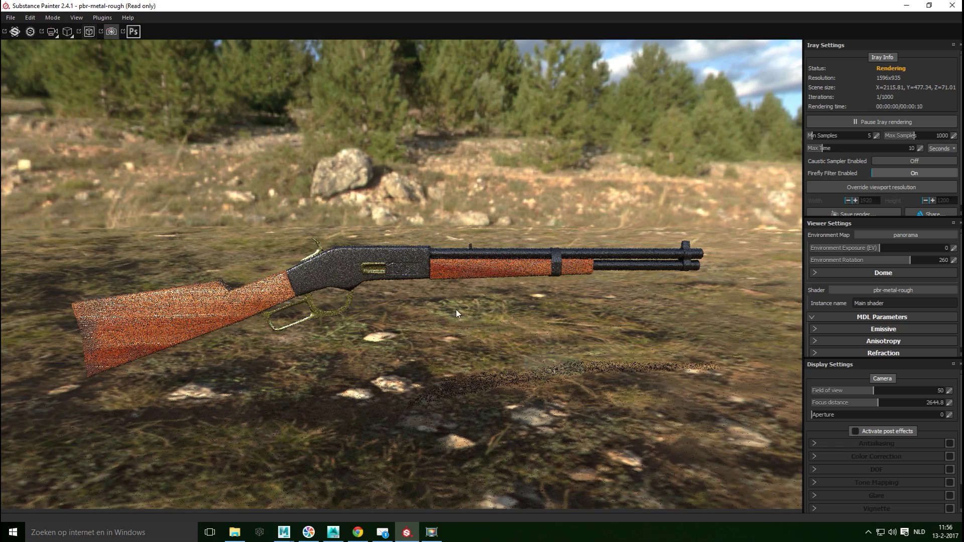
alt+middle_drag(441, 329, 446, 310)
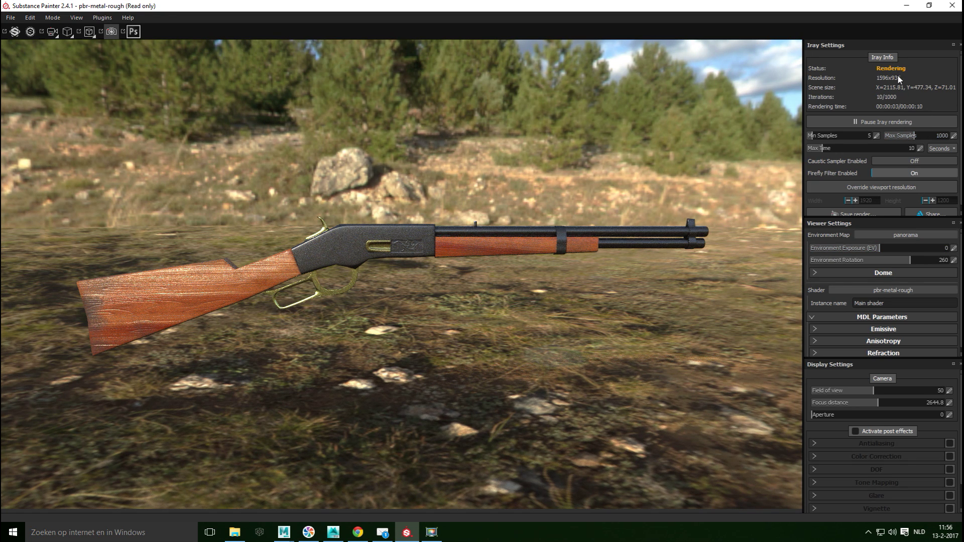
- Pause the Iray render and raise Min Samples from 5 to 150
click(902, 124)
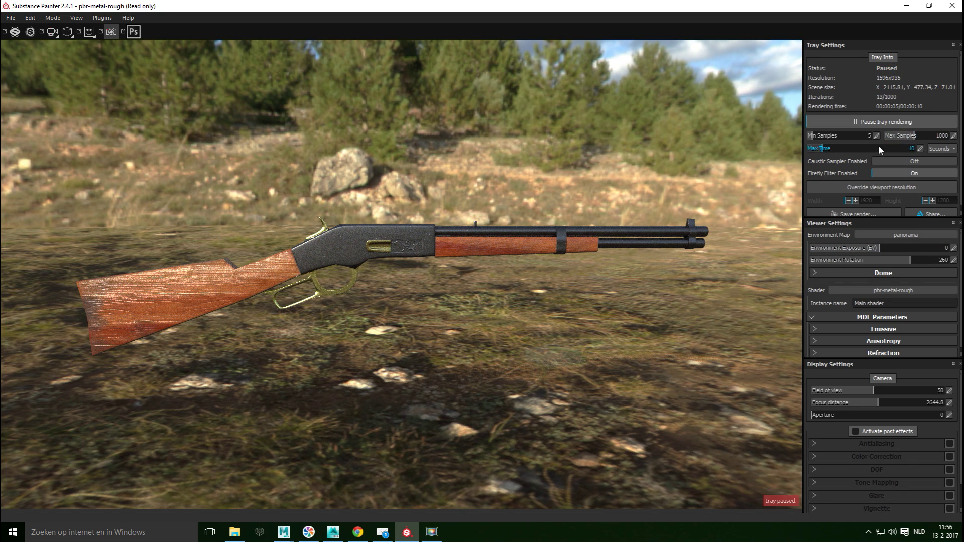
click(867, 137)
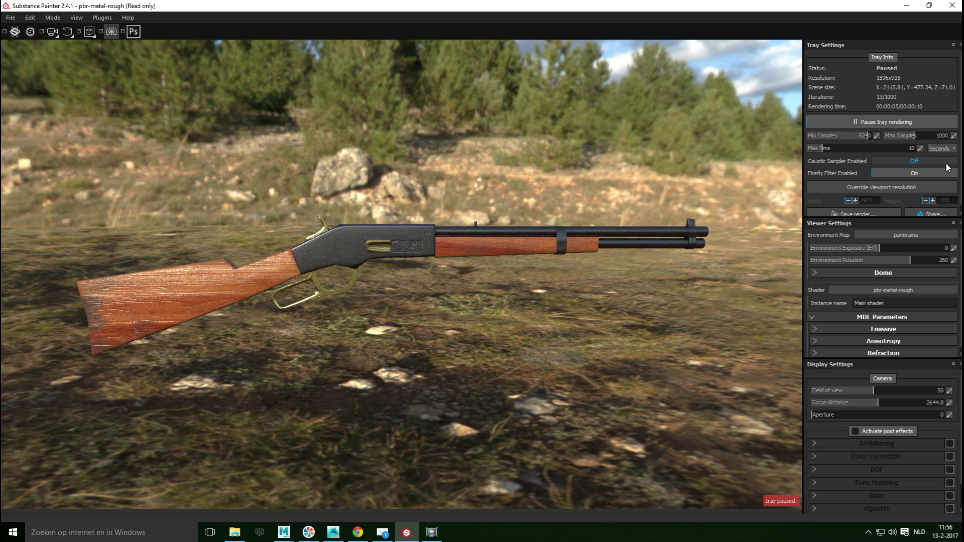
click(876, 137)
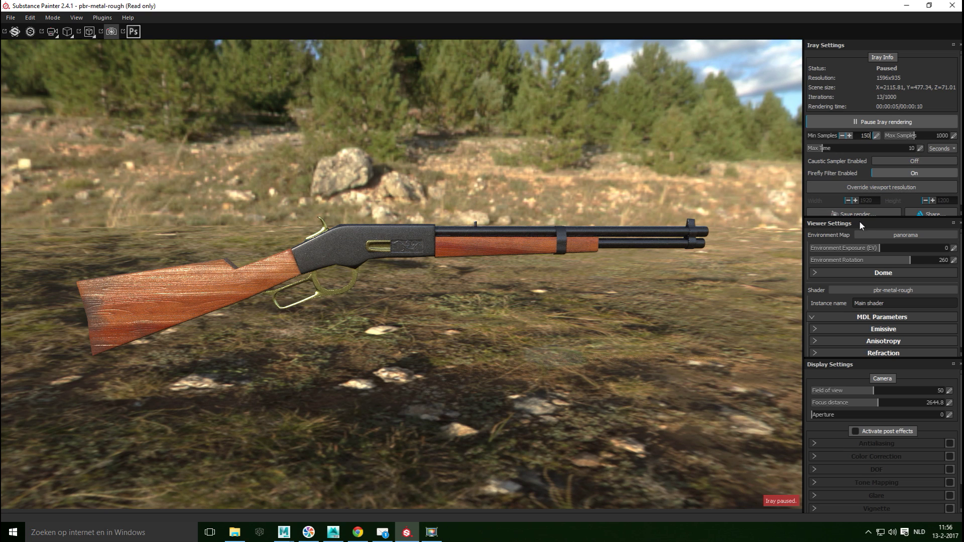
- Light the rifle with bonifacio_aragon_stairs at exposure -2.32 and restart the render
click(894, 235)
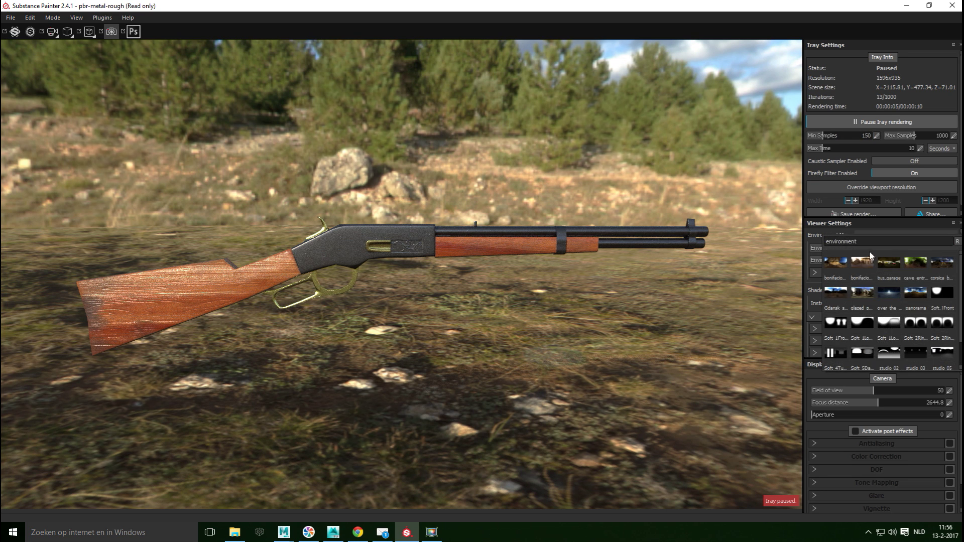
click(862, 261)
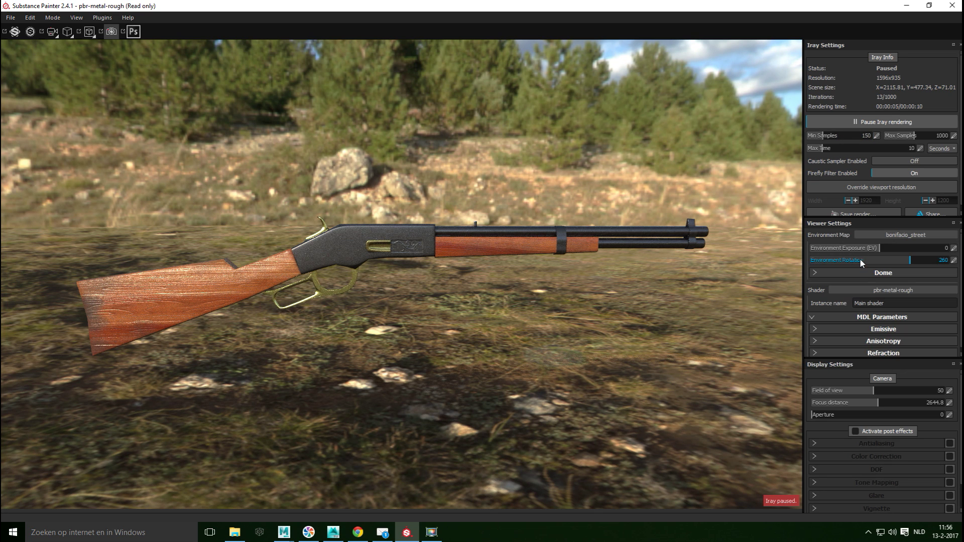
click(897, 236)
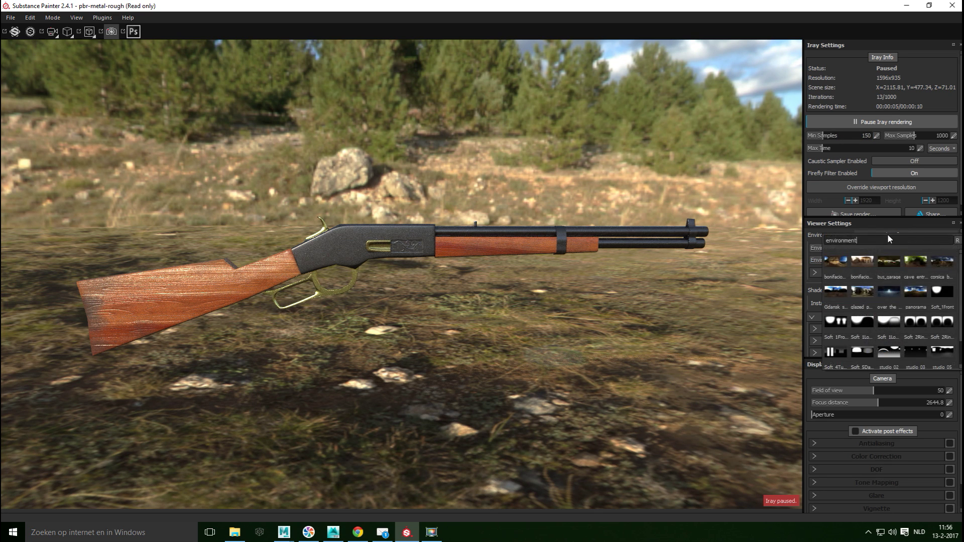
click(915, 262)
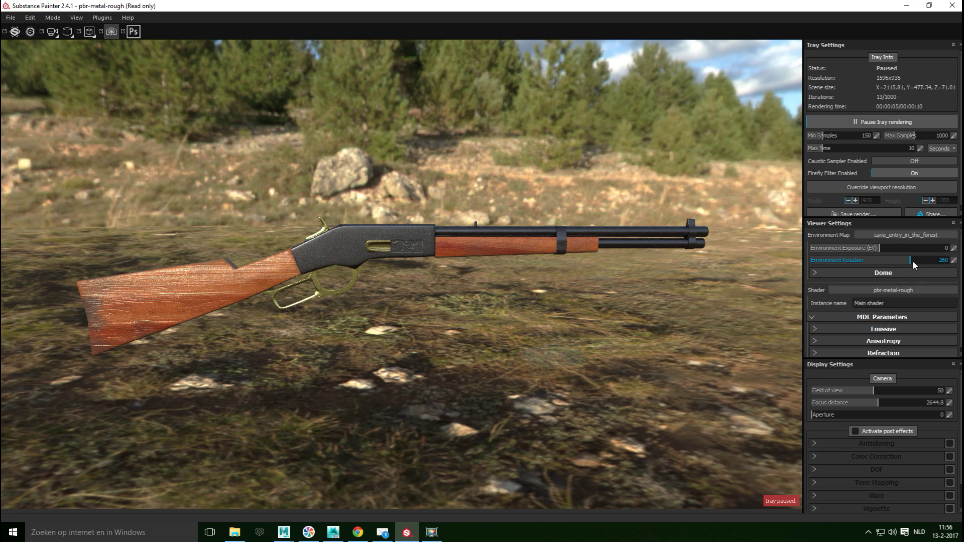
click(892, 240)
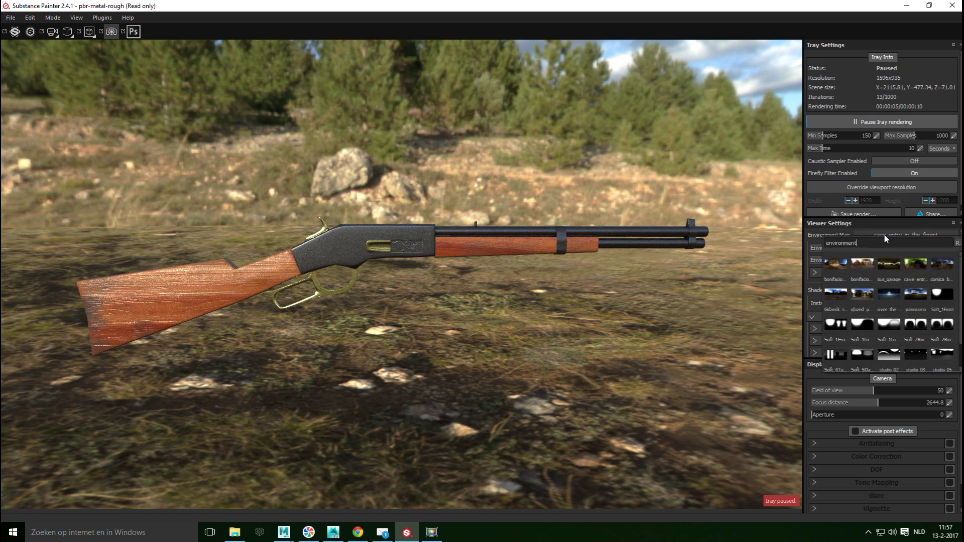
click(840, 263)
mouse_move(882, 252)
mouse_down()
mouse_move(856, 251)
mouse_move(896, 265)
mouse_up()
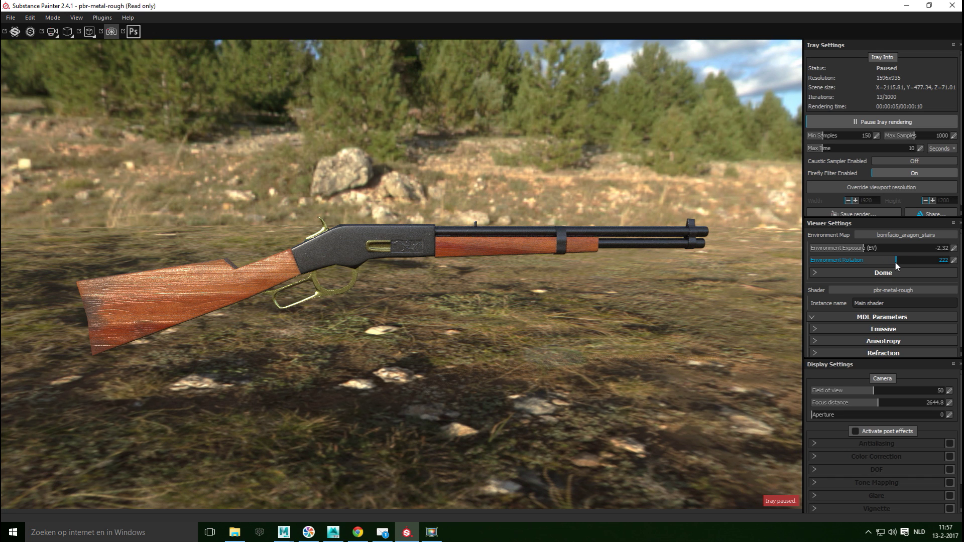
click(883, 126)
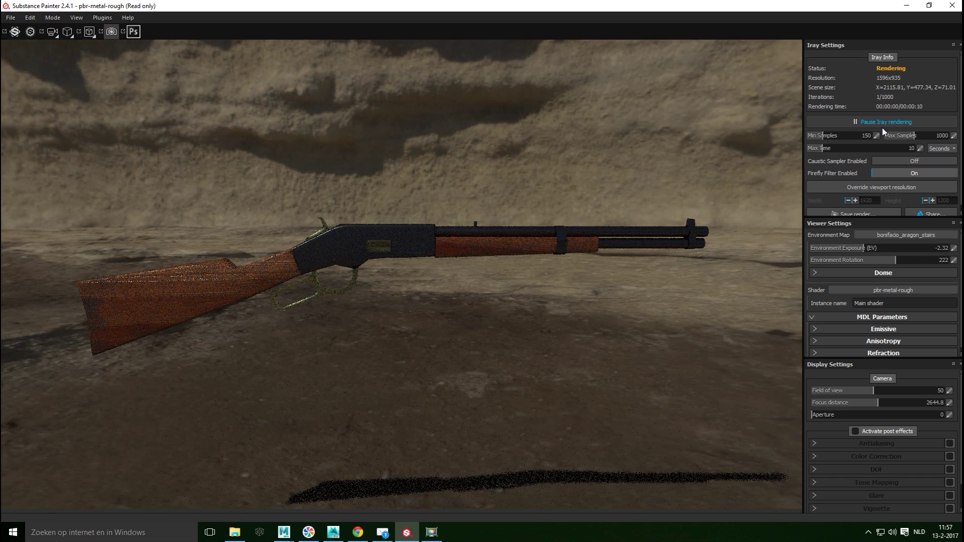
- Try bonifacio_street, cave_entry_in_the_forest and a rotated glazed_patio, then return to bonifacio_aragon_stairs
click(896, 236)
click(864, 262)
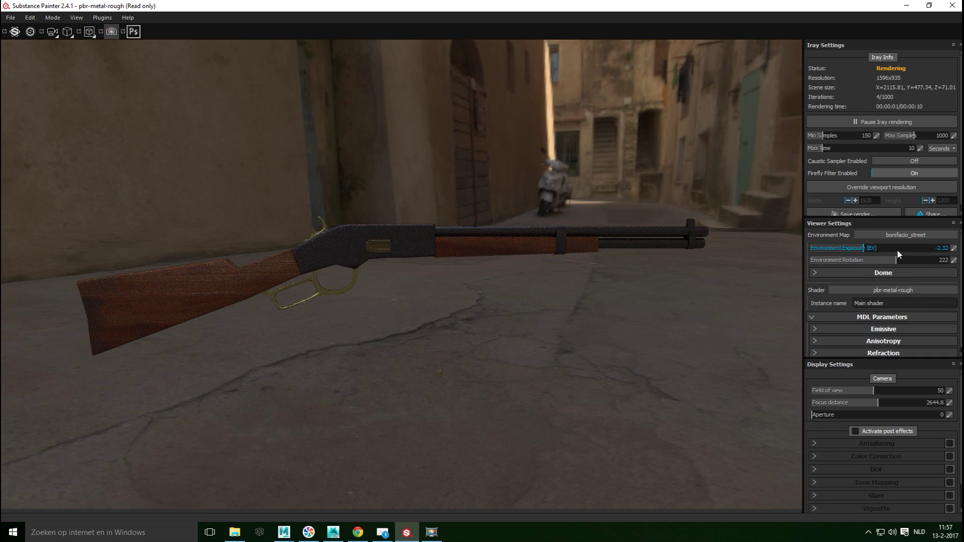
click(903, 235)
click(915, 261)
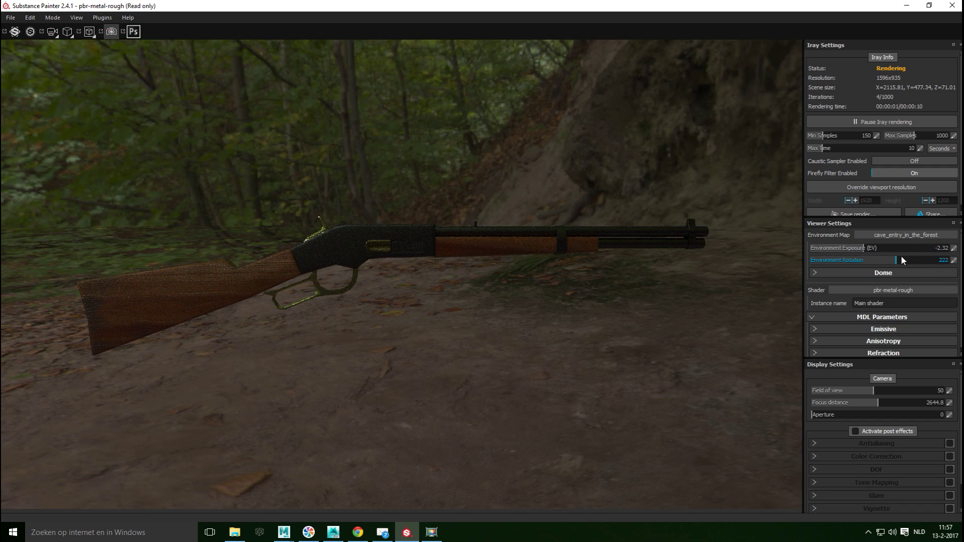
click(902, 235)
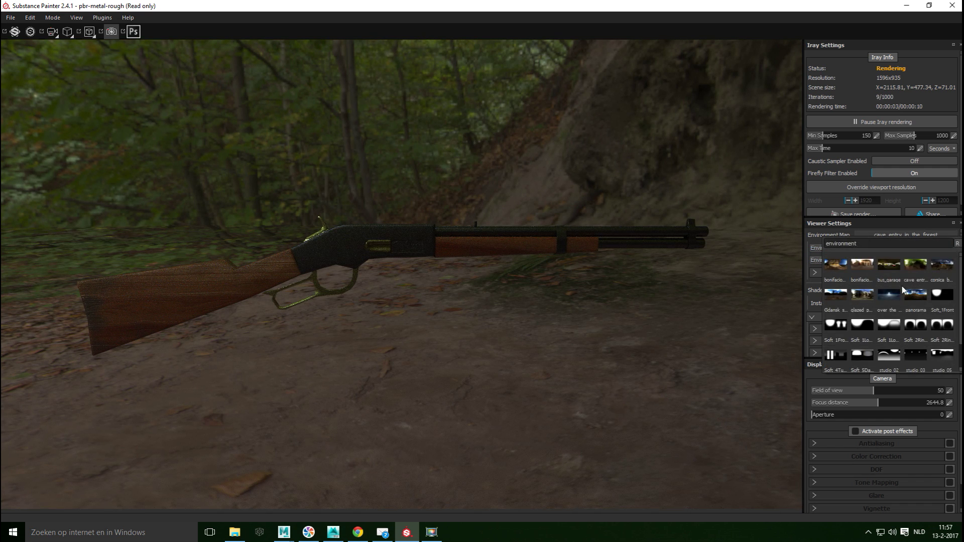
click(862, 295)
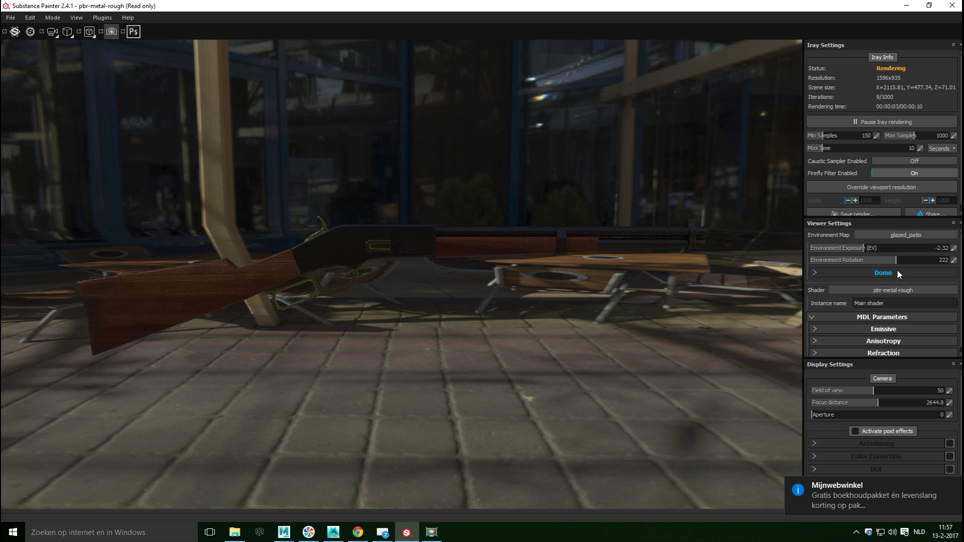
drag(895, 258, 848, 264)
click(881, 234)
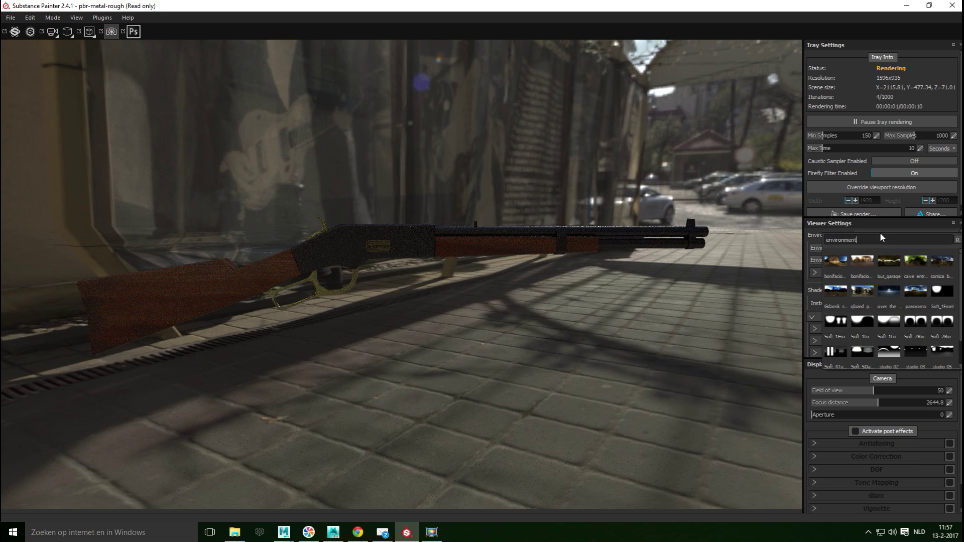
click(839, 259)
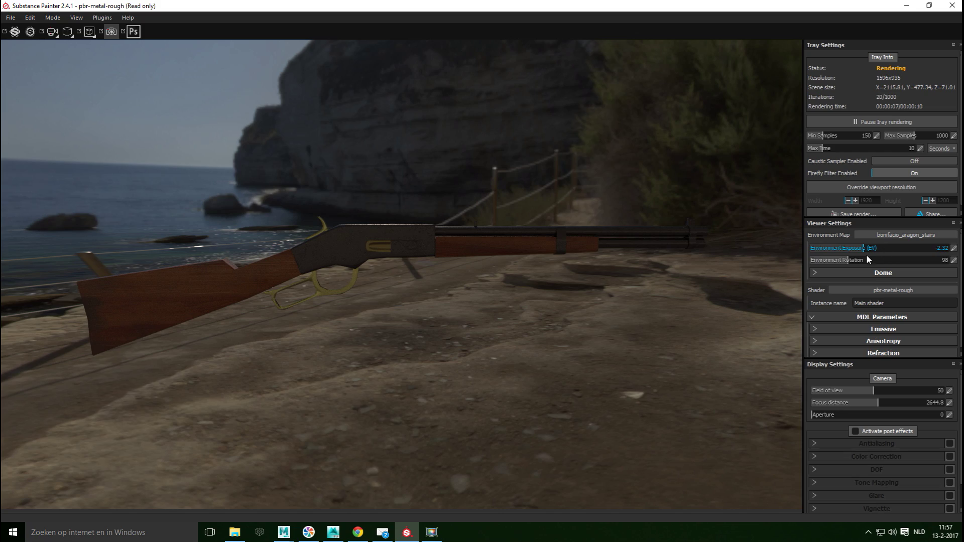
- Raise Environment Exposure to 1.52 and rotate the environment to 190
drag(866, 248, 889, 249)
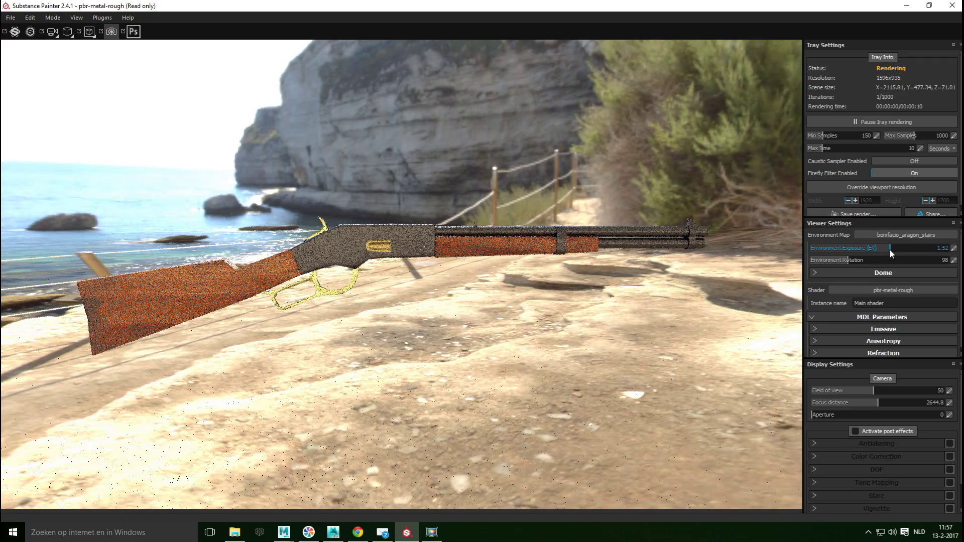
drag(851, 260, 884, 265)
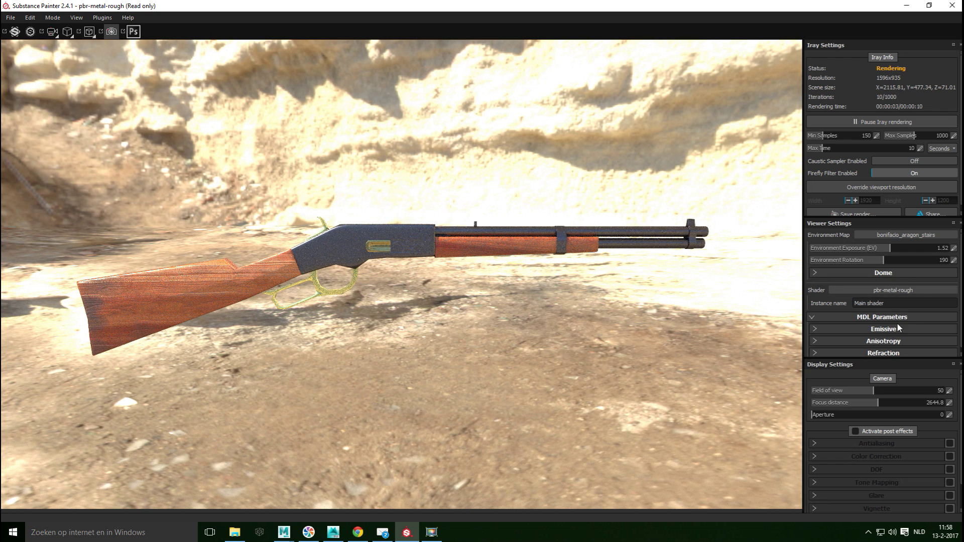
- Turn on Activate post effects
scroll(894, 354, down, 1)
click(895, 431)
click(856, 431)
scroll(880, 442, down, 1)
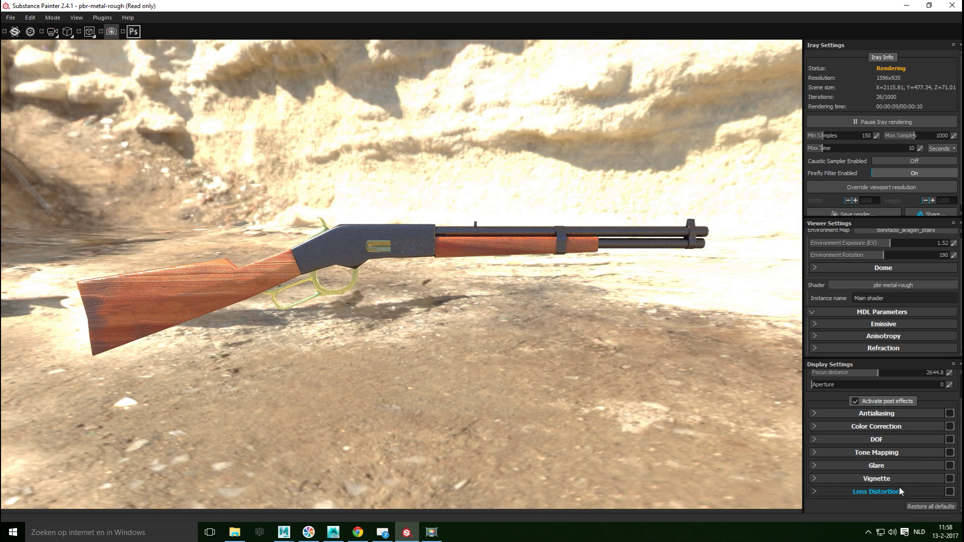
scroll(898, 455, up, 1)
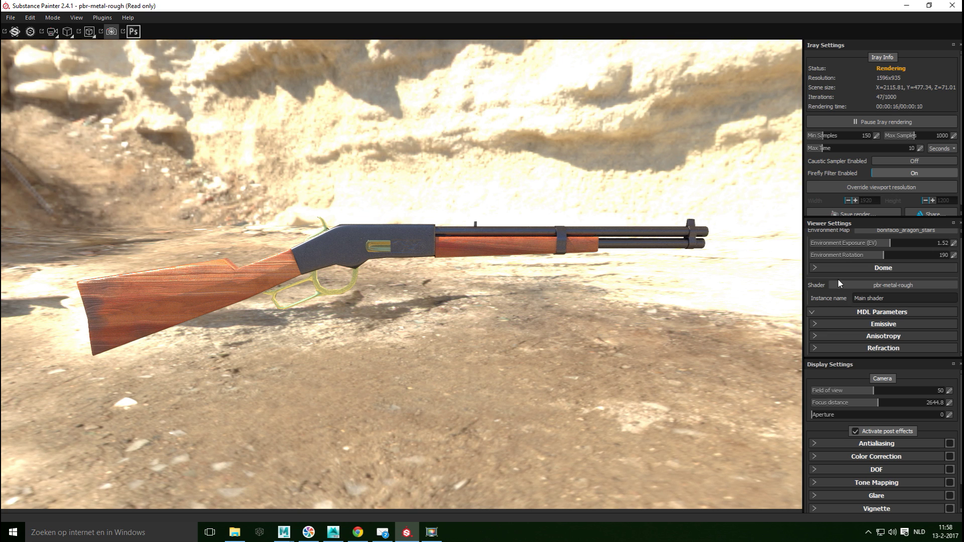
- Set the Dome clear colour to pale grey (0.586, 0.550, 0.550)
click(815, 268)
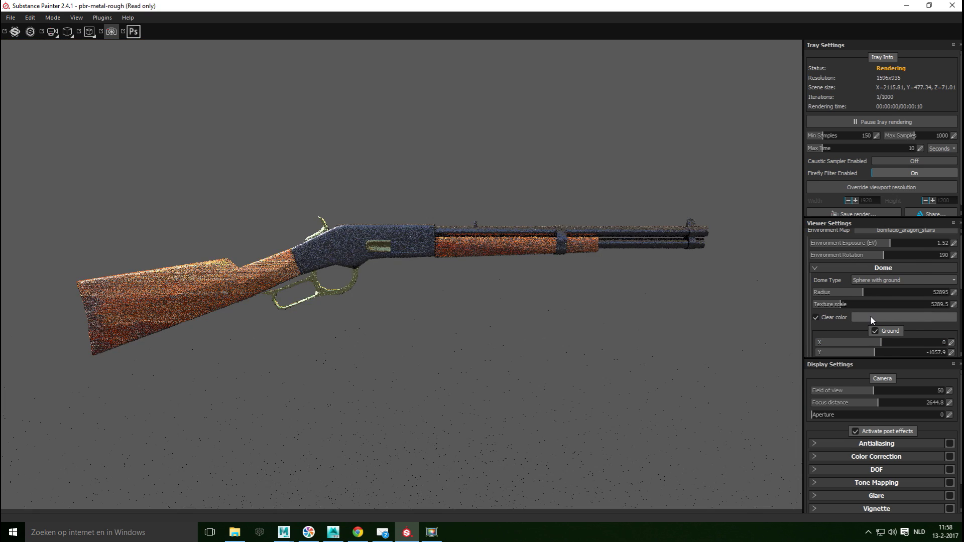
click(871, 320)
drag(841, 298, 789, 297)
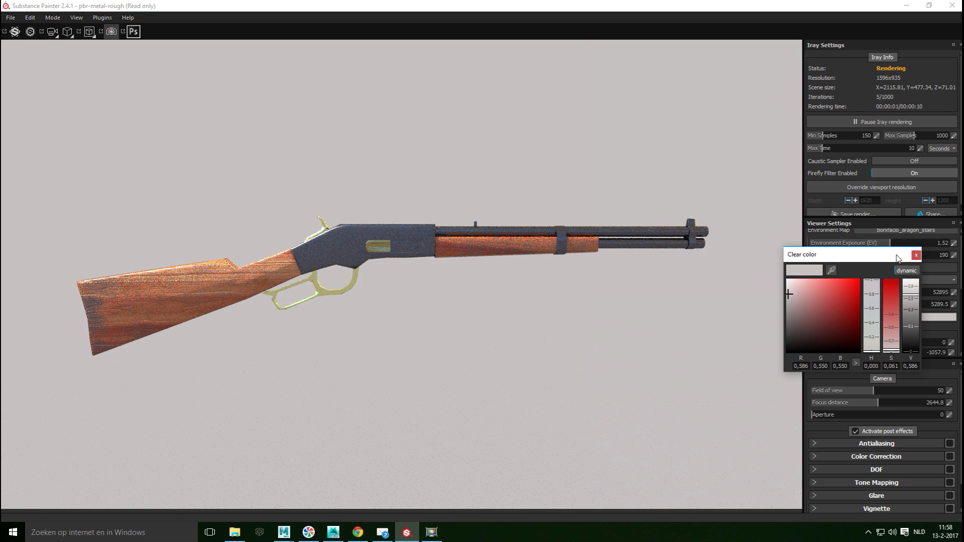
- Close the clear colour picker and let Iray finish rendering (Done after 159 iterations)
click(916, 257)
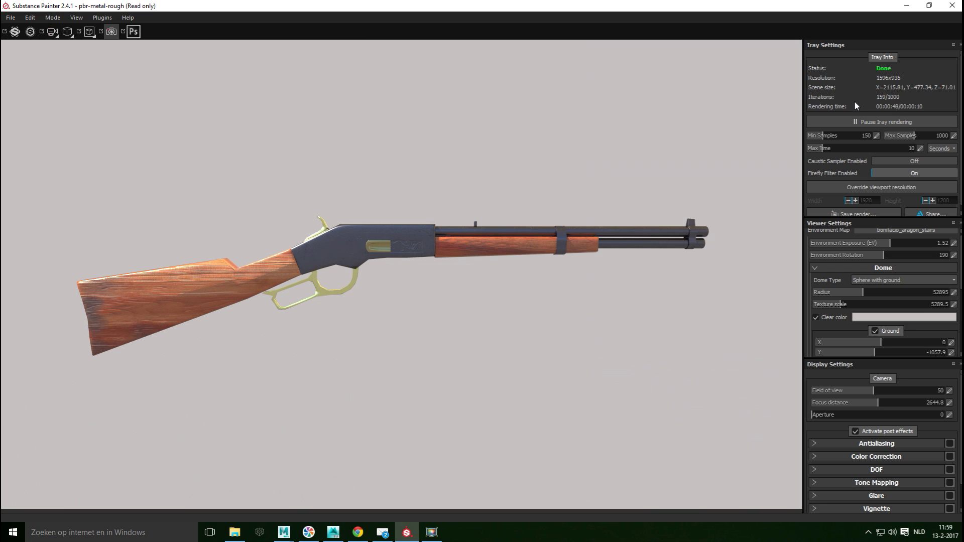
scroll(869, 307, down, 3)
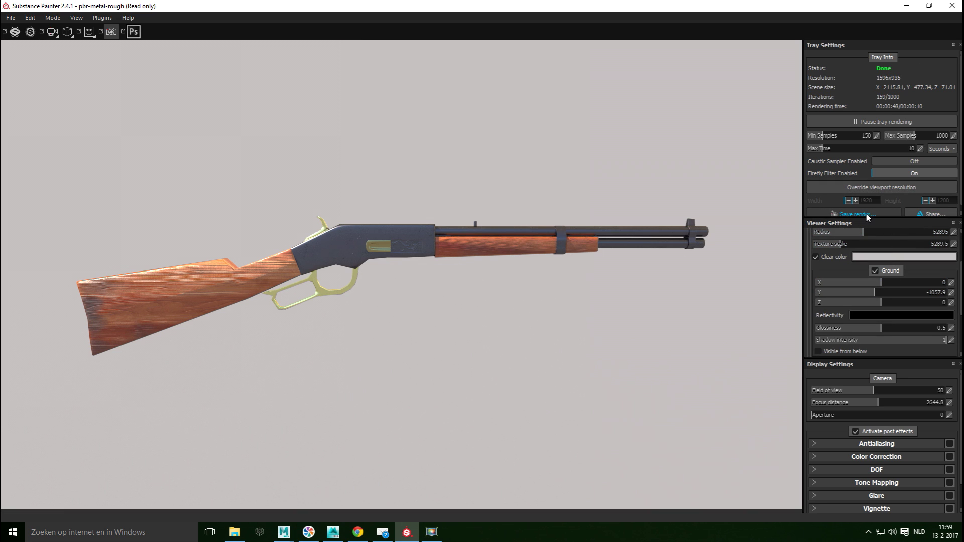
- Save the Iray render to the Desktop as the JPEG file WinchesterRenderFinal
click(851, 214)
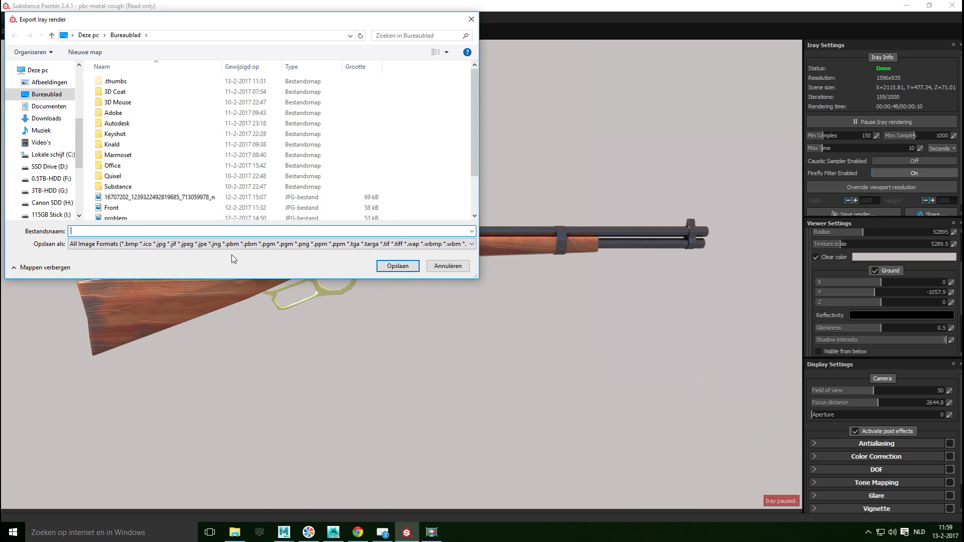
text(Winch)
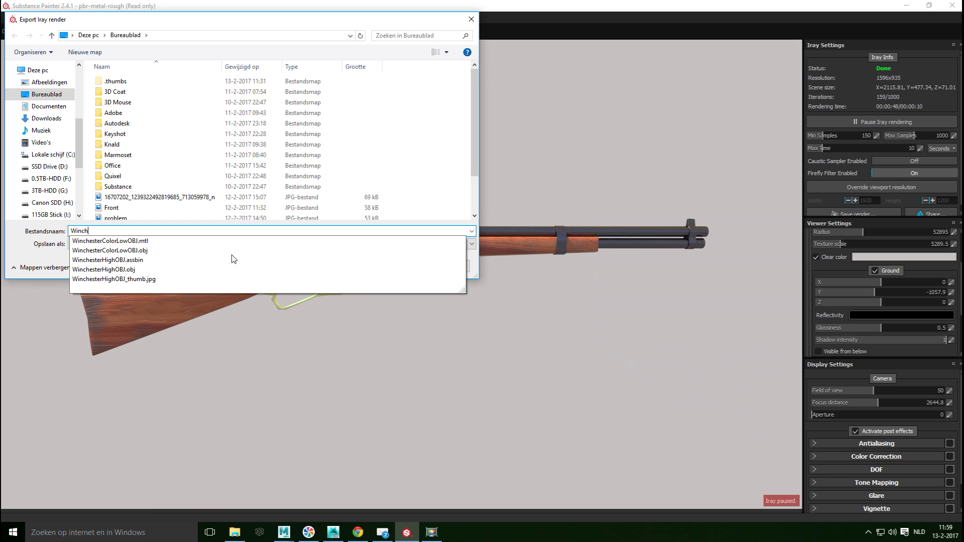
text(esterRenderFinal)
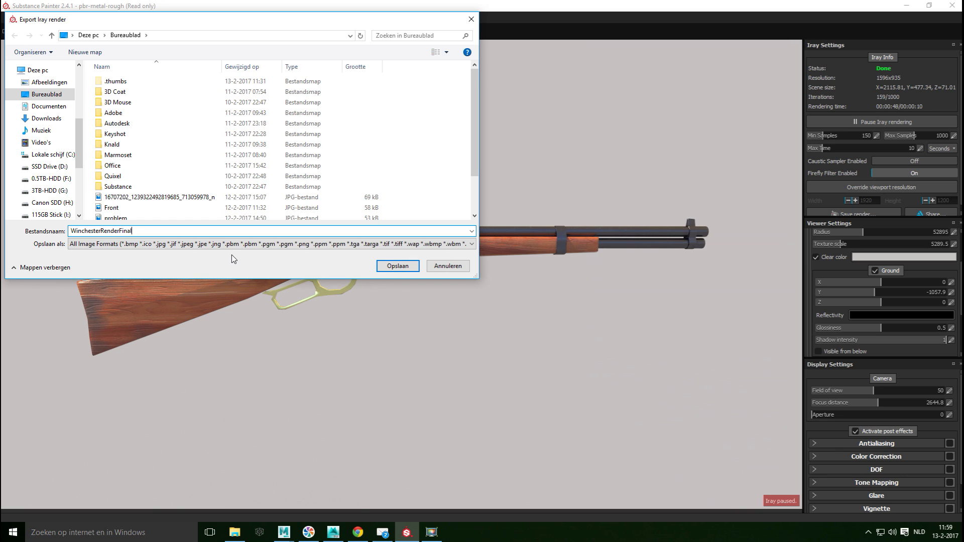
click(211, 244)
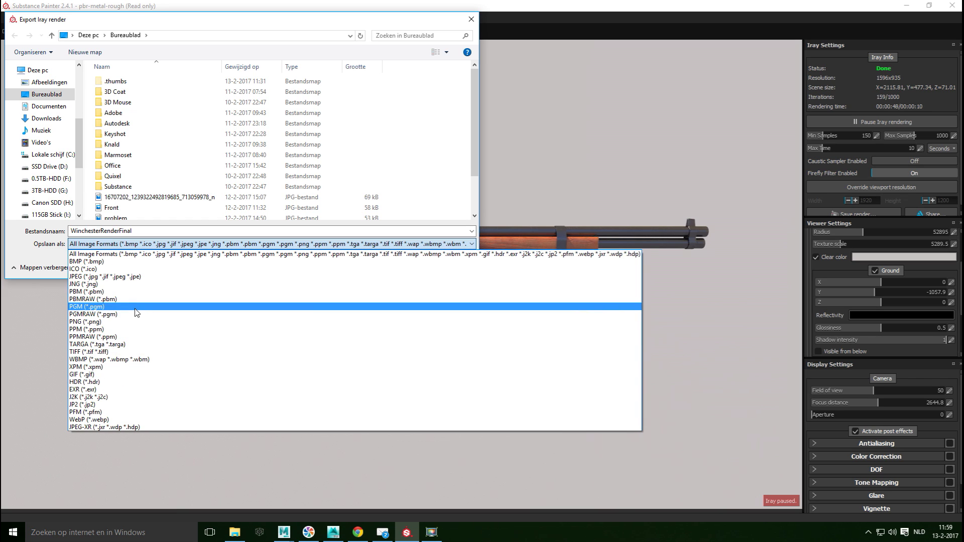
click(146, 277)
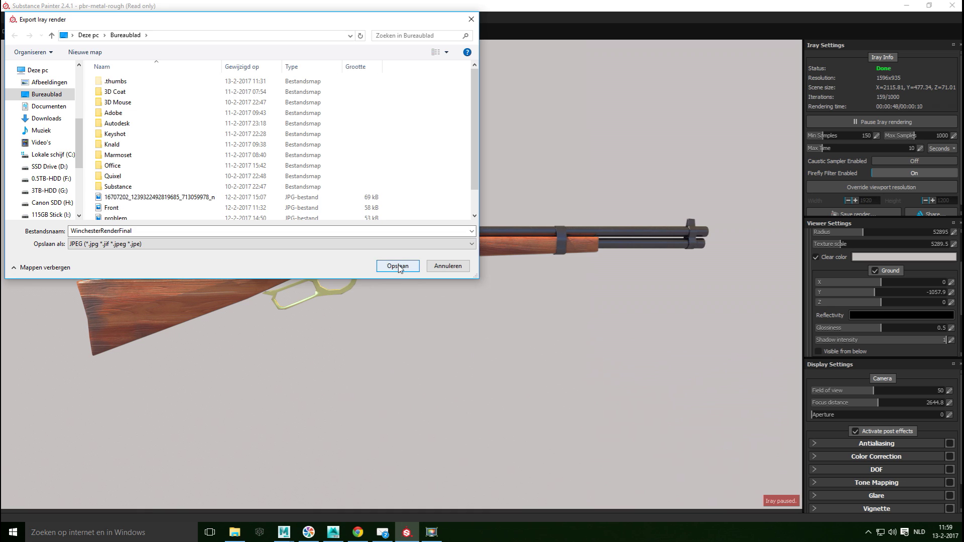
click(398, 266)
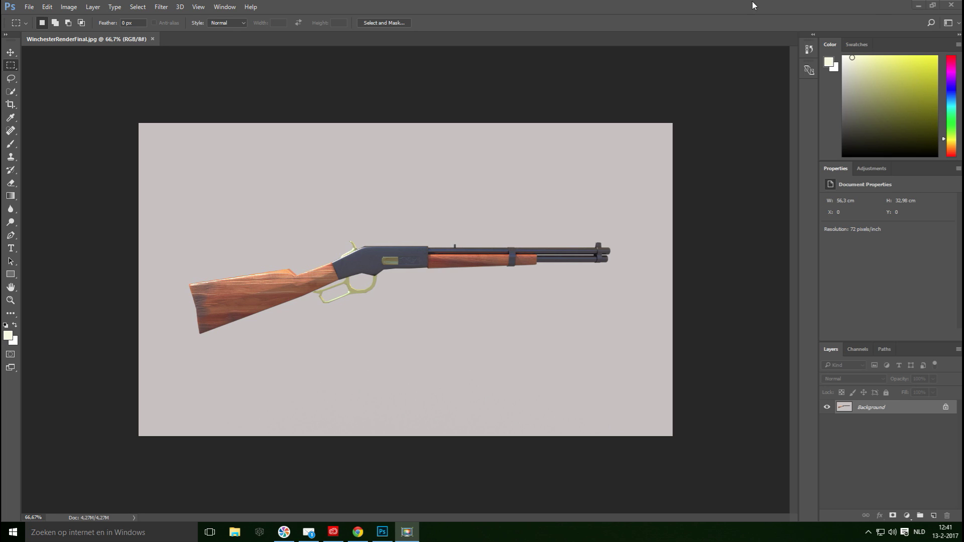
- Apply a Hue/Saturation adjustment to the rifle render with Hue -27 and Saturation +31
click(69, 8)
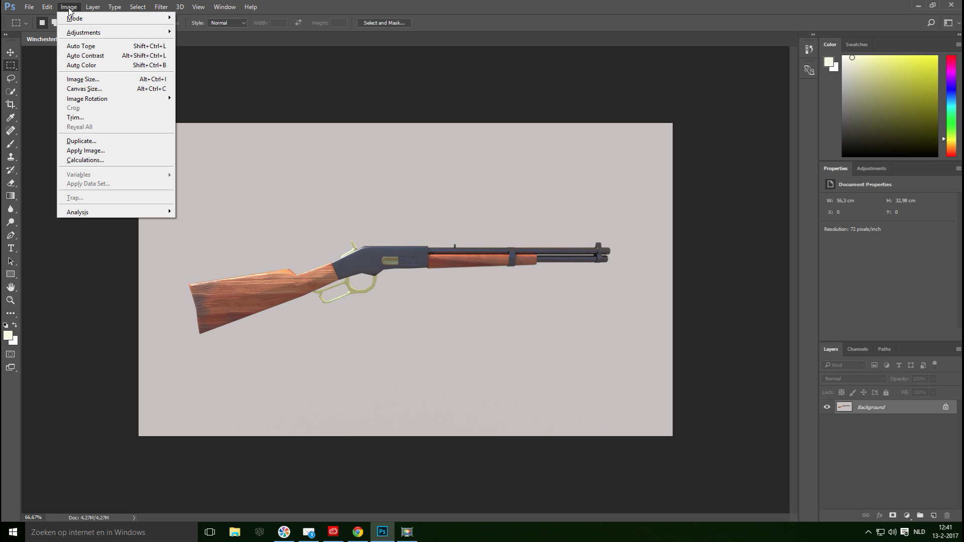
mouse_move(114, 34)
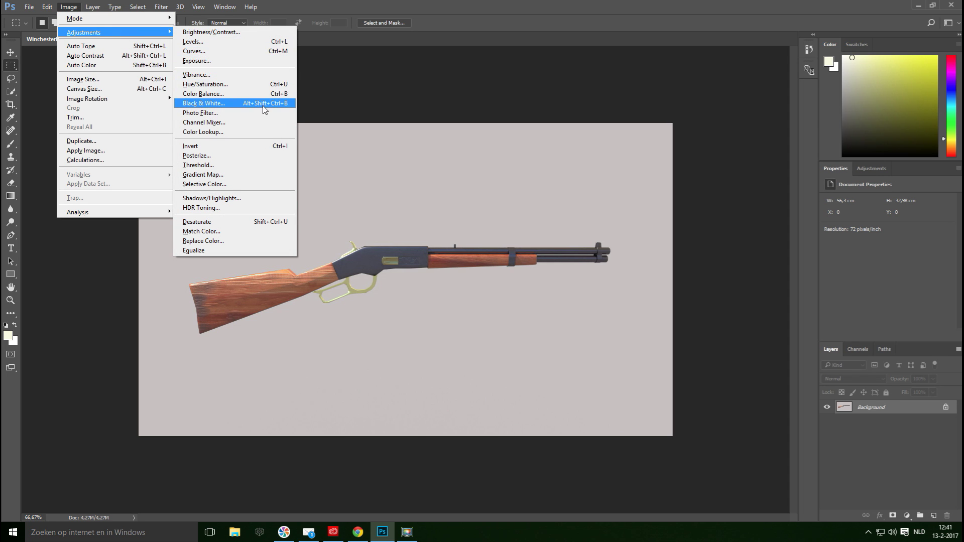
click(240, 86)
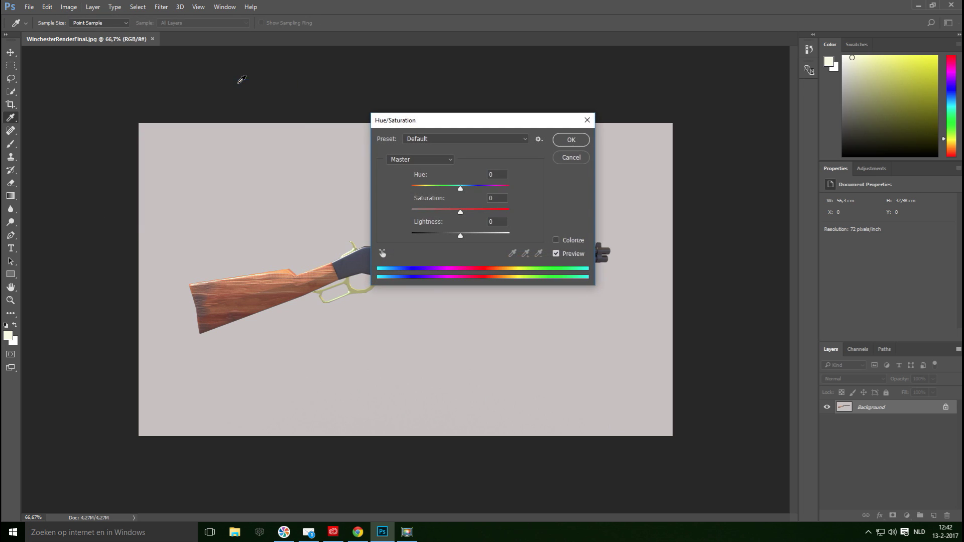
drag(438, 124, 603, 276)
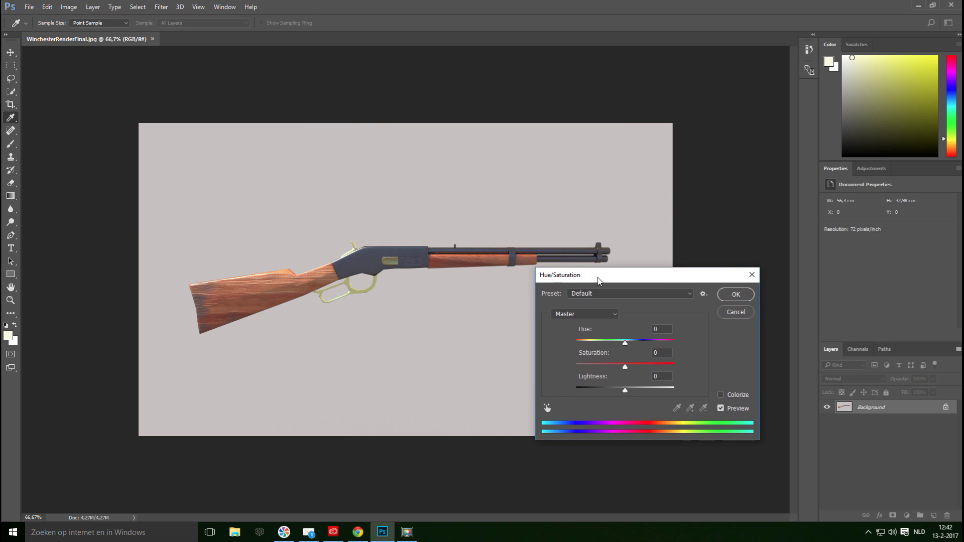
click(625, 342)
mouse_move(625, 342)
mouse_down()
mouse_move(605, 344)
mouse_move(623, 343)
mouse_up()
mouse_move(625, 368)
mouse_down()
mouse_move(651, 369)
mouse_move(620, 370)
mouse_up()
click(735, 294)
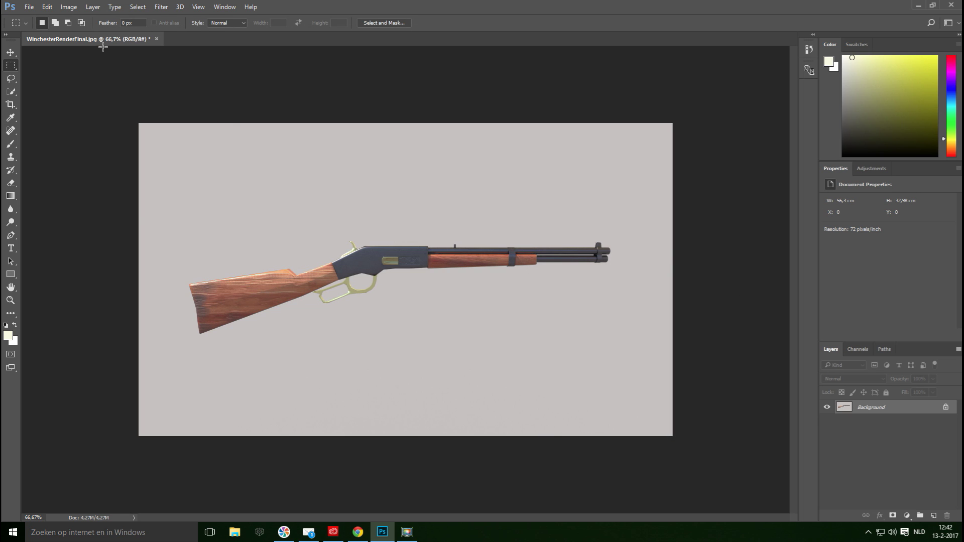
- In Levels, sample a neutral white point from the rifle and set midtones to 0,91
click(68, 7)
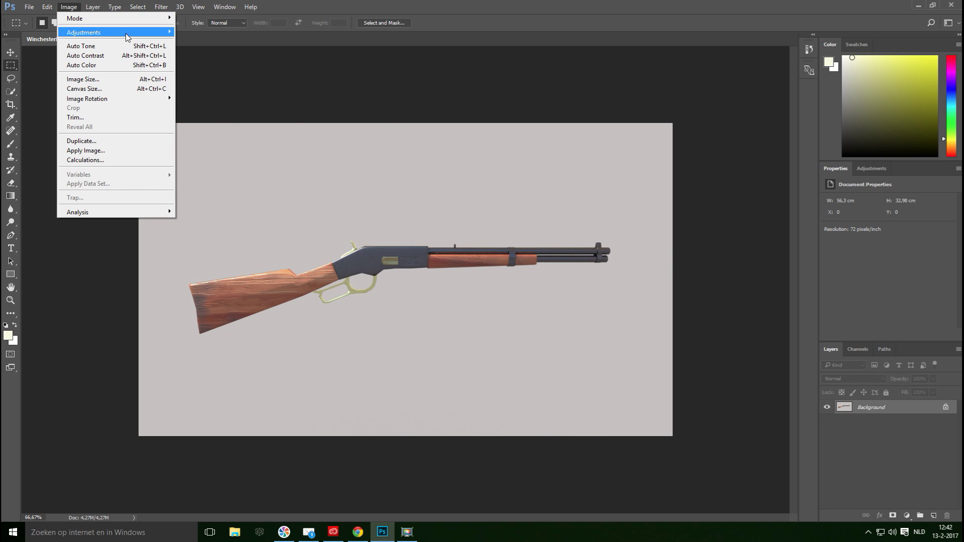
mouse_move(128, 38)
click(206, 42)
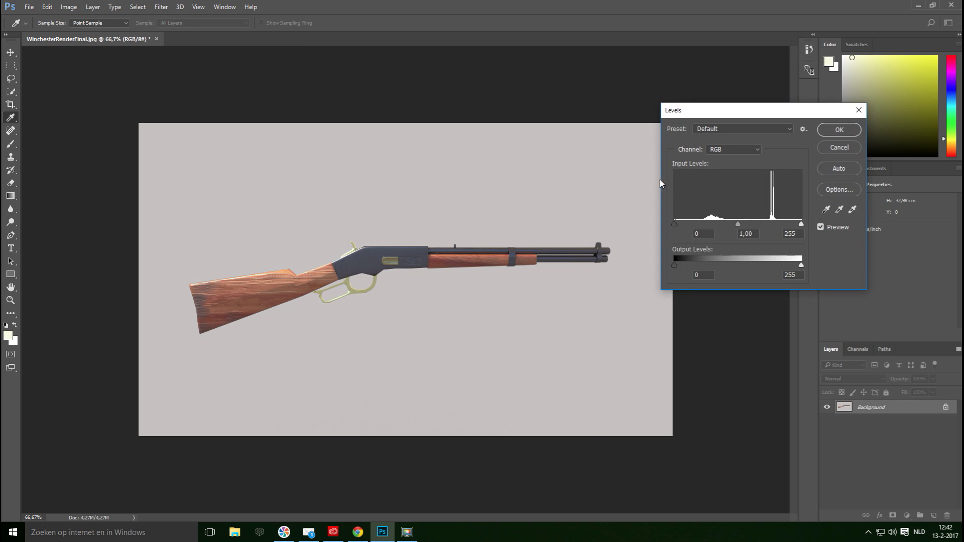
click(853, 210)
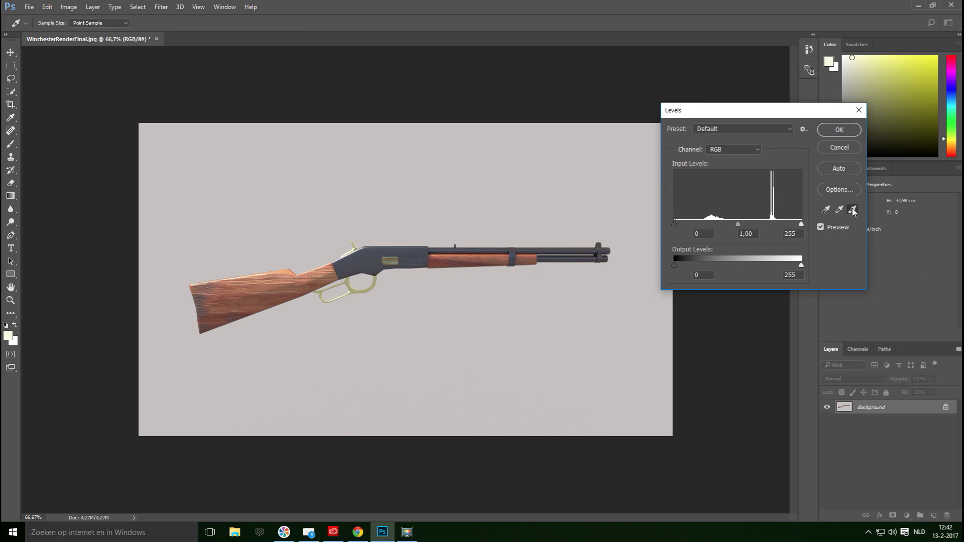
click(350, 251)
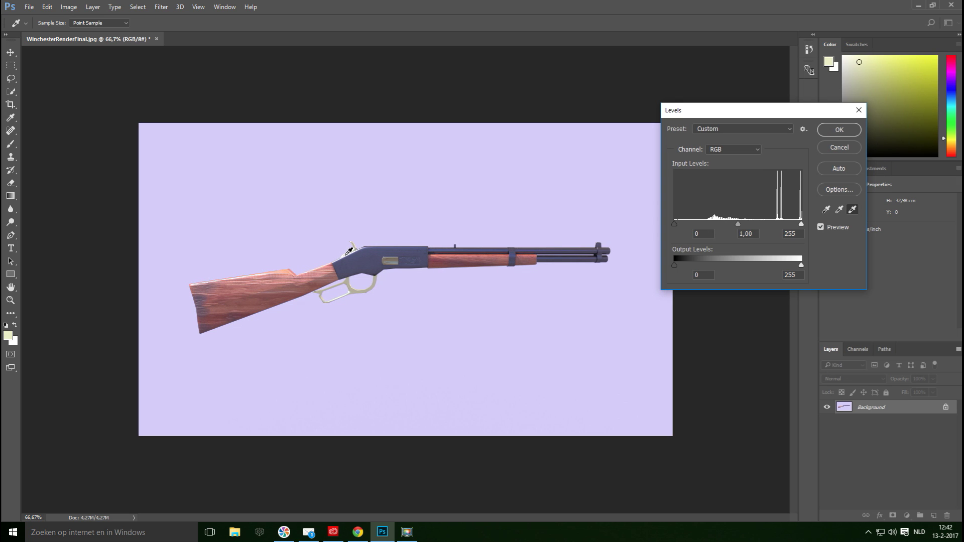
mouse_move(738, 224)
mouse_down()
mouse_move(748, 224)
mouse_move(736, 224)
mouse_up()
click(275, 311)
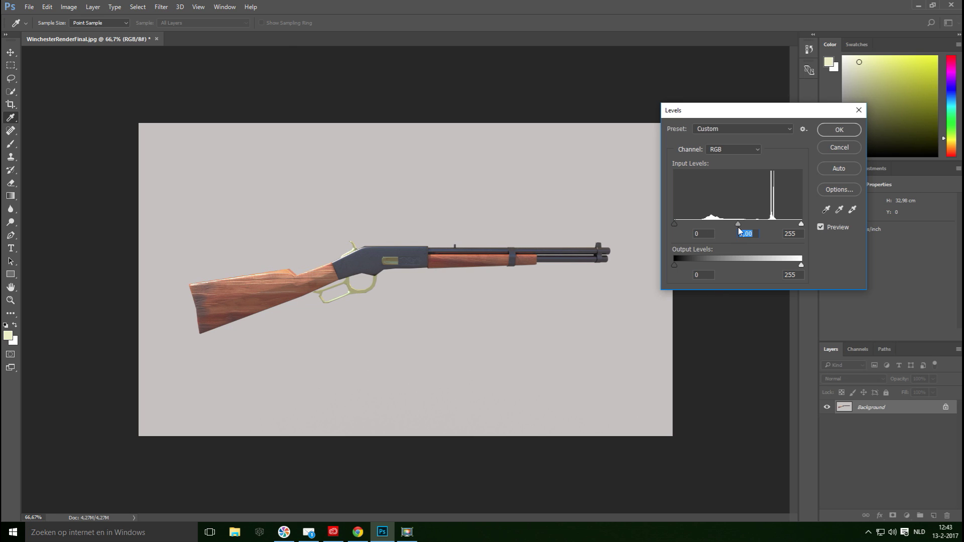
drag(738, 223, 743, 223)
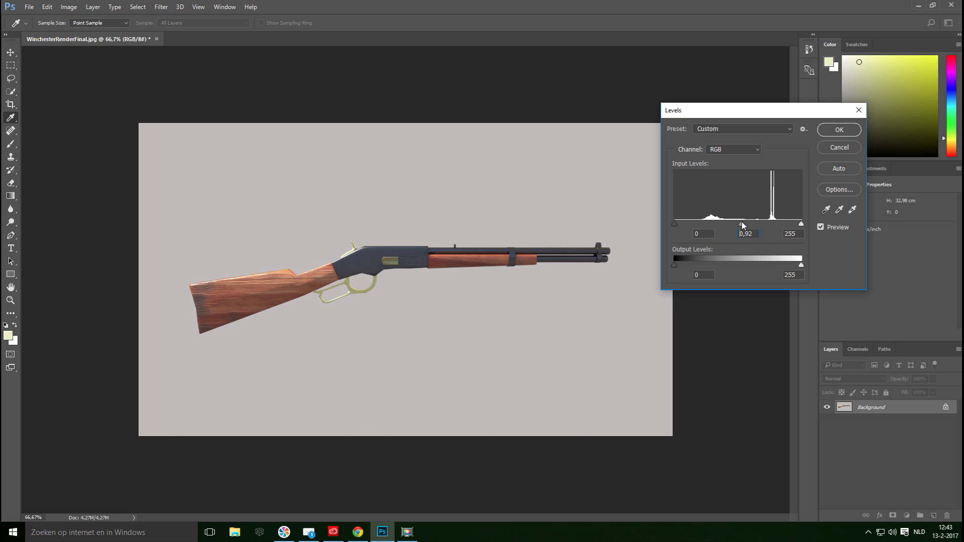
drag(744, 223, 742, 223)
- Set the black point from the receiver, midtones to 1,95, output black 25, then view at 100%
click(826, 211)
click(414, 257)
drag(739, 224, 709, 232)
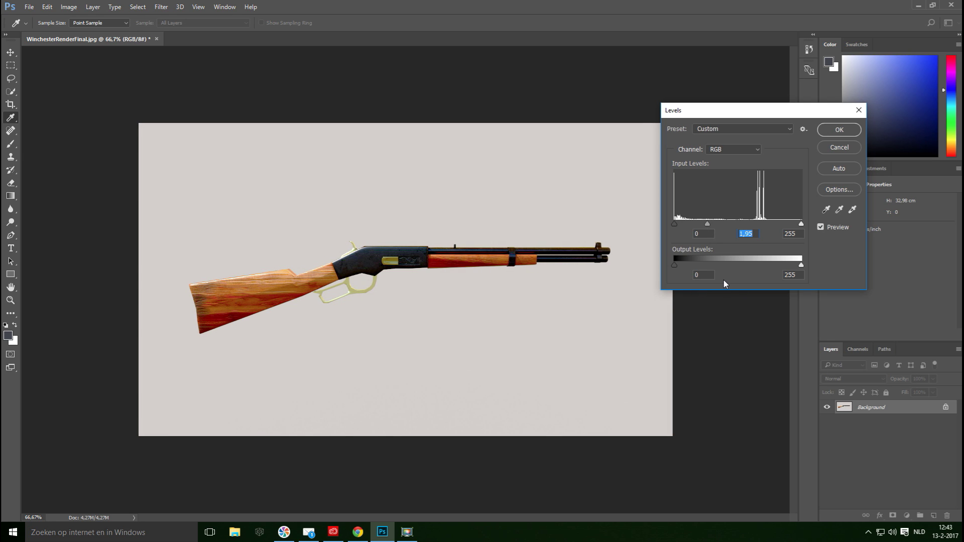
mouse_move(678, 265)
mouse_down()
mouse_move(701, 261)
mouse_move(687, 263)
mouse_up()
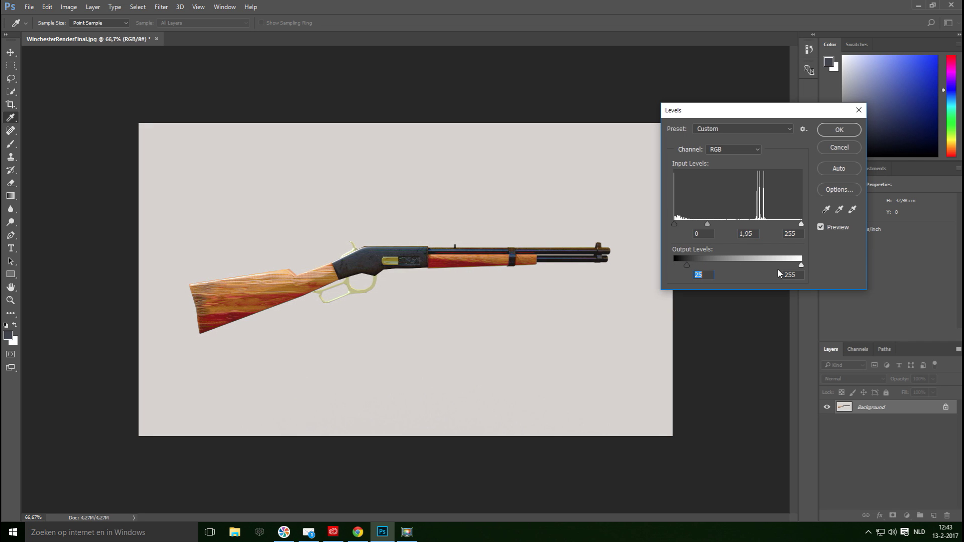
drag(802, 267, 816, 270)
click(840, 130)
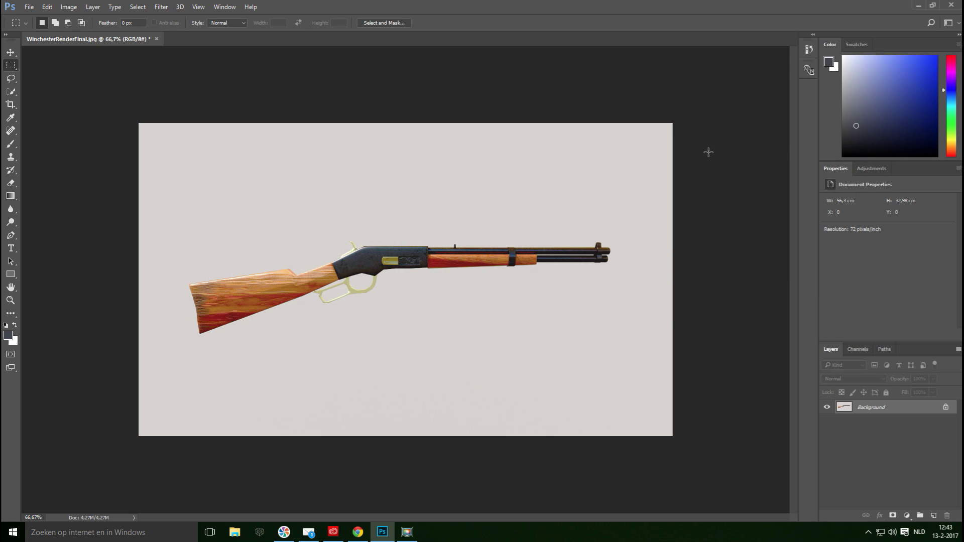
click(10, 301)
click(364, 259)
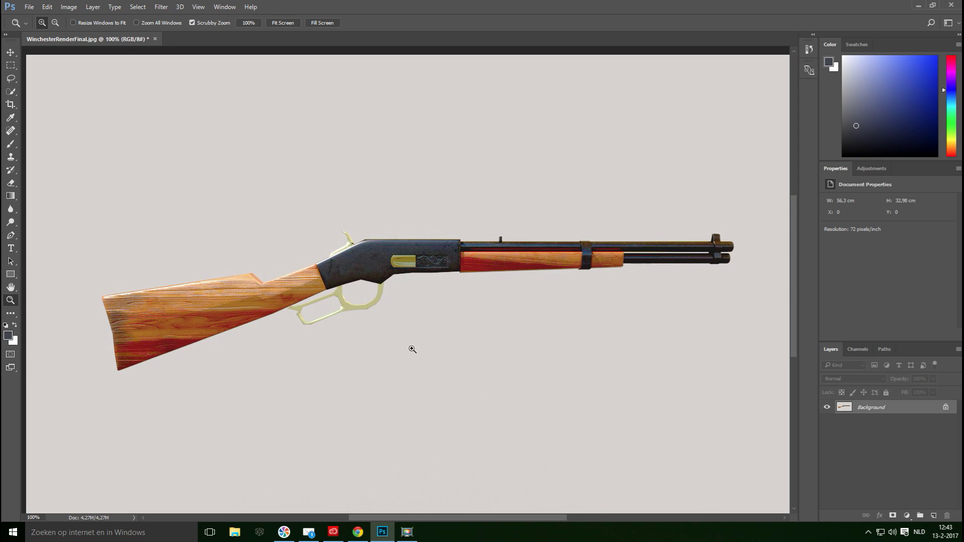